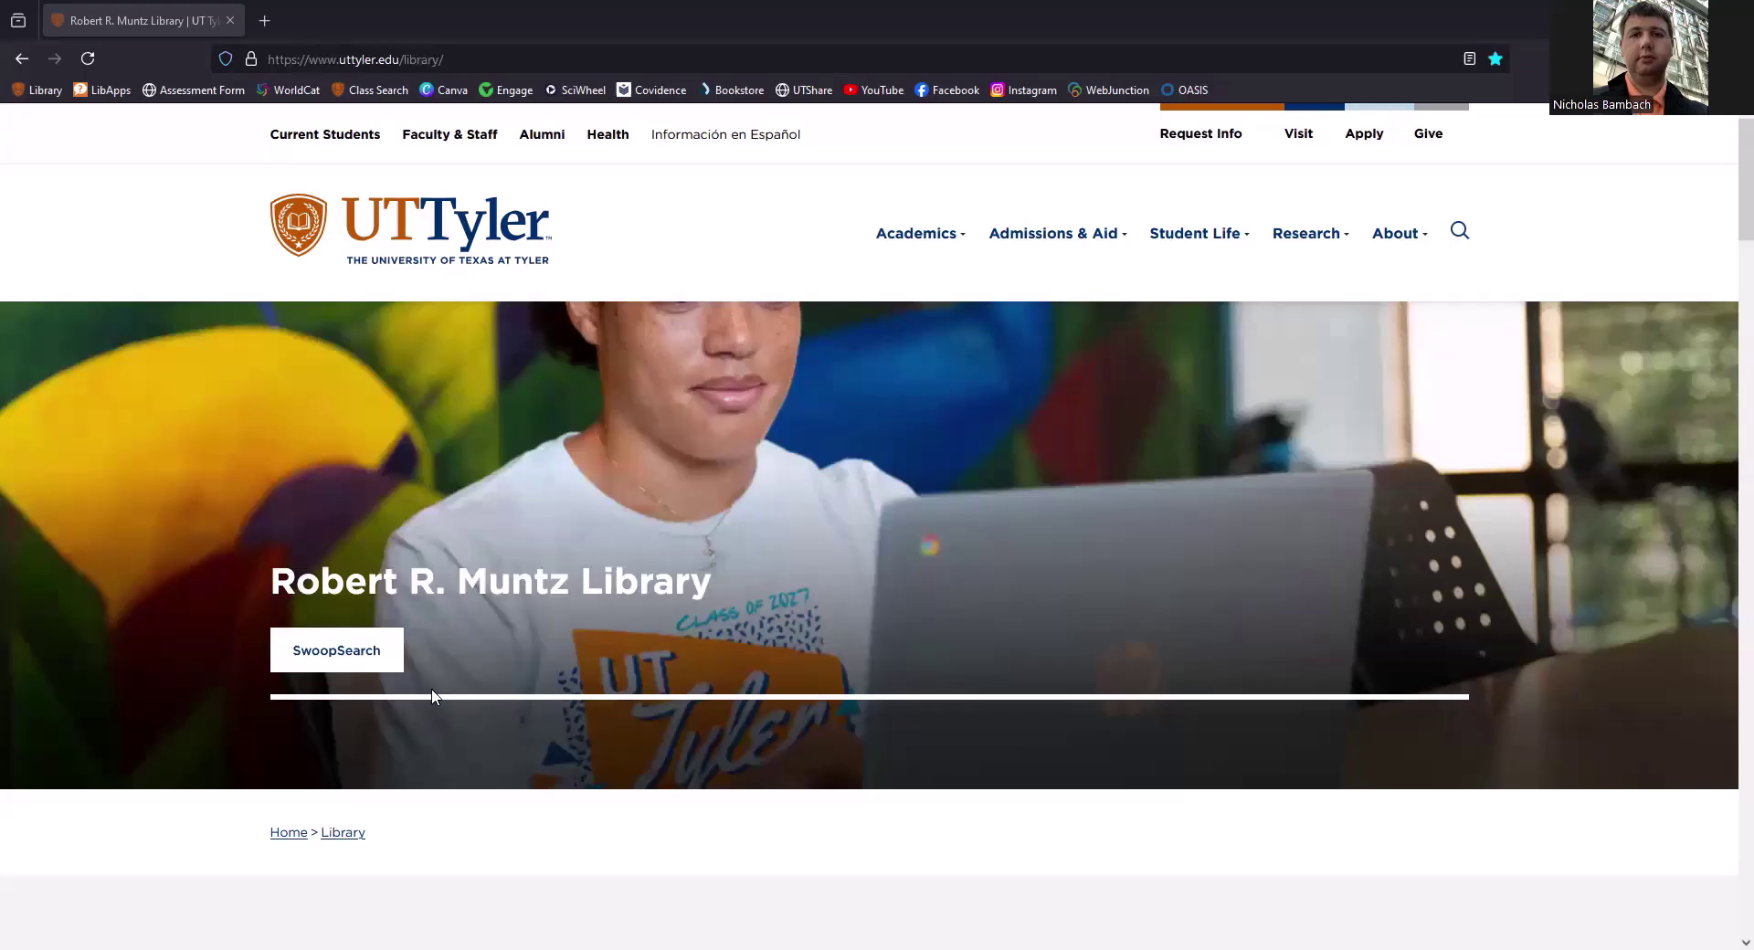
Step: Open the Library Textbooks page from the SwoopSearch section of the Muntz Library homepage
scroll(433, 696, "down", 5)
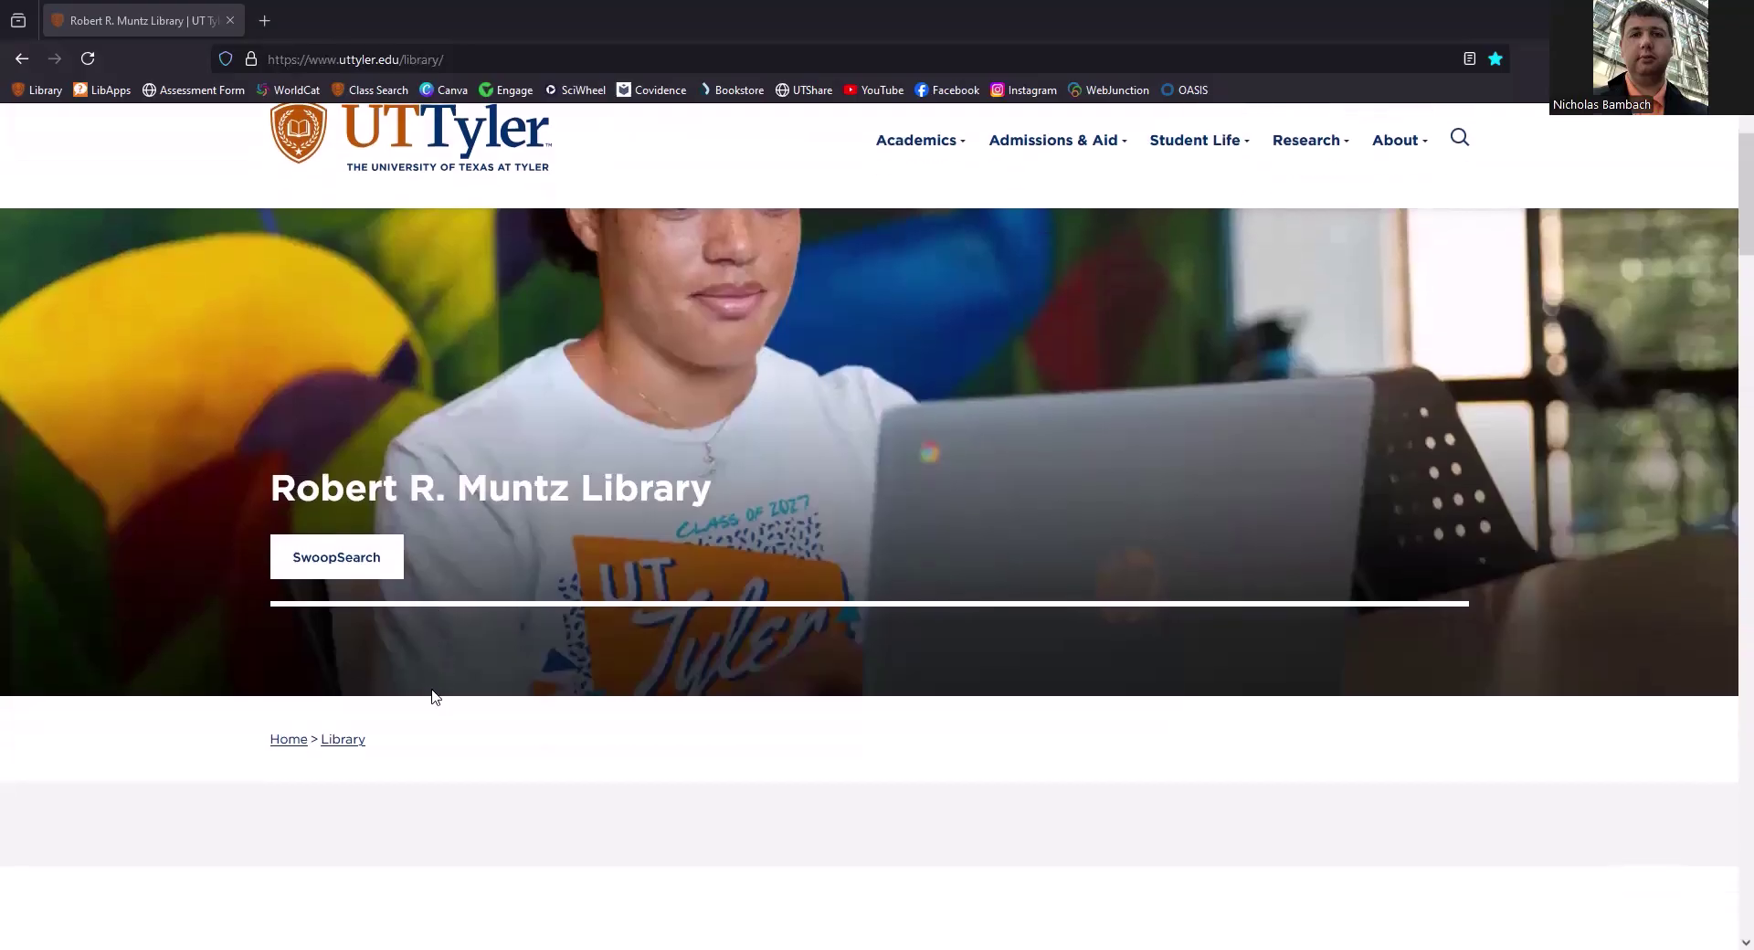
scroll(433, 698, "down", 2)
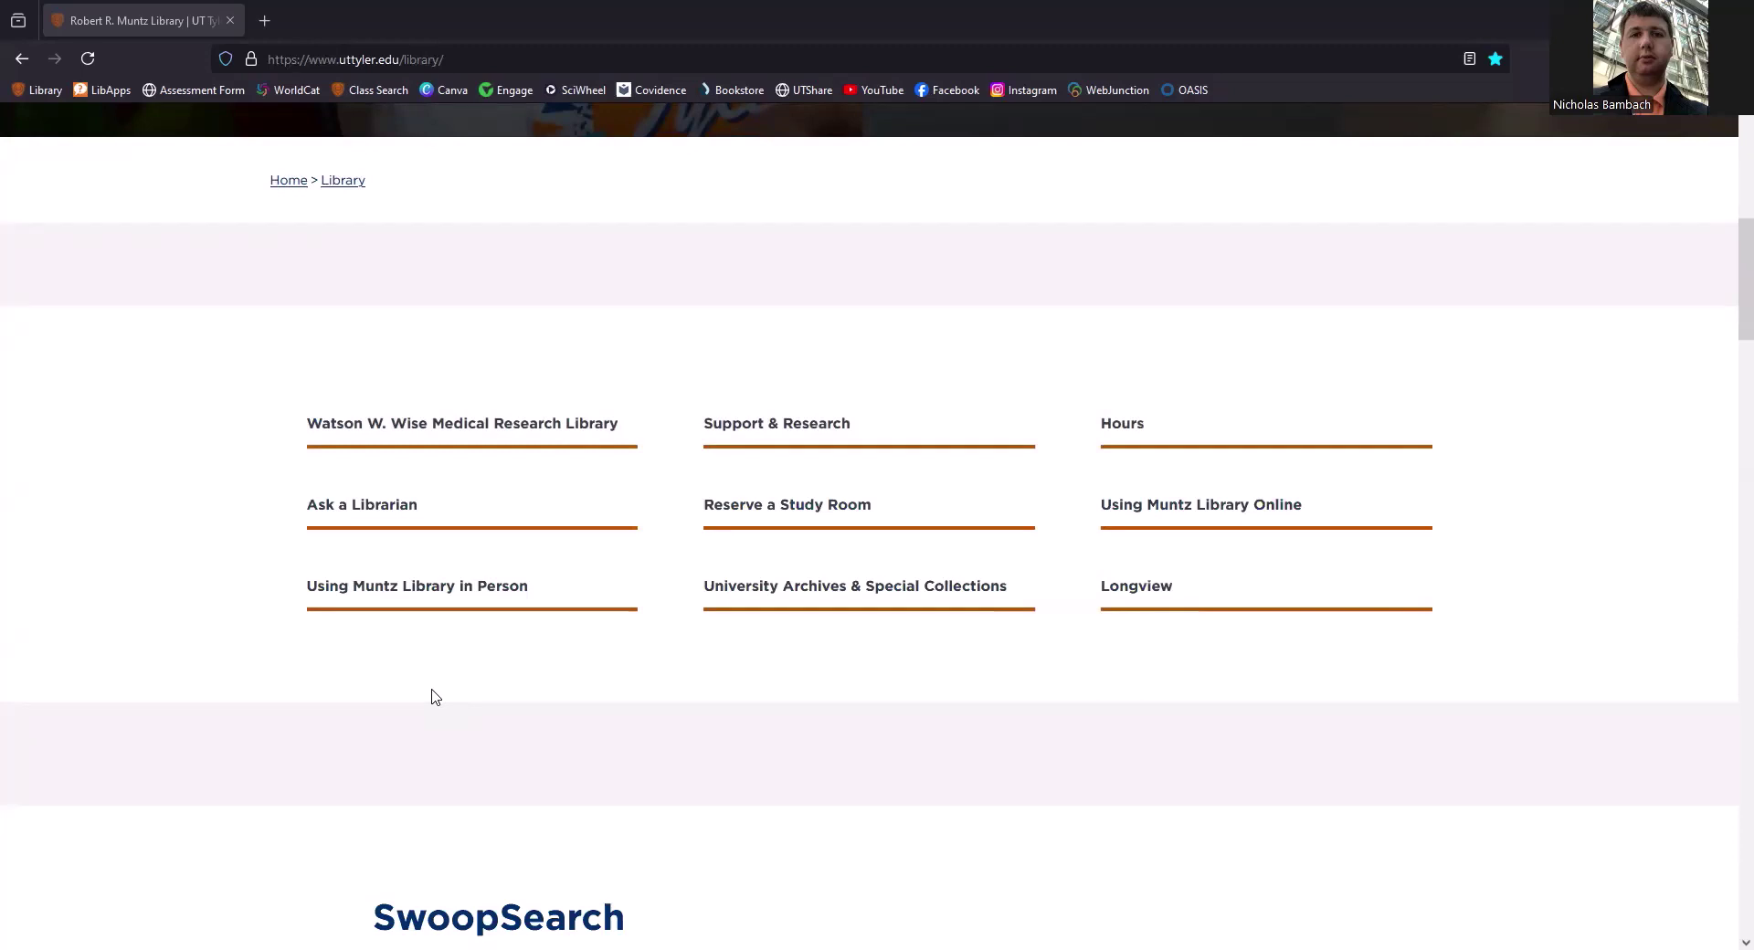
scroll(434, 697, "down", 4)
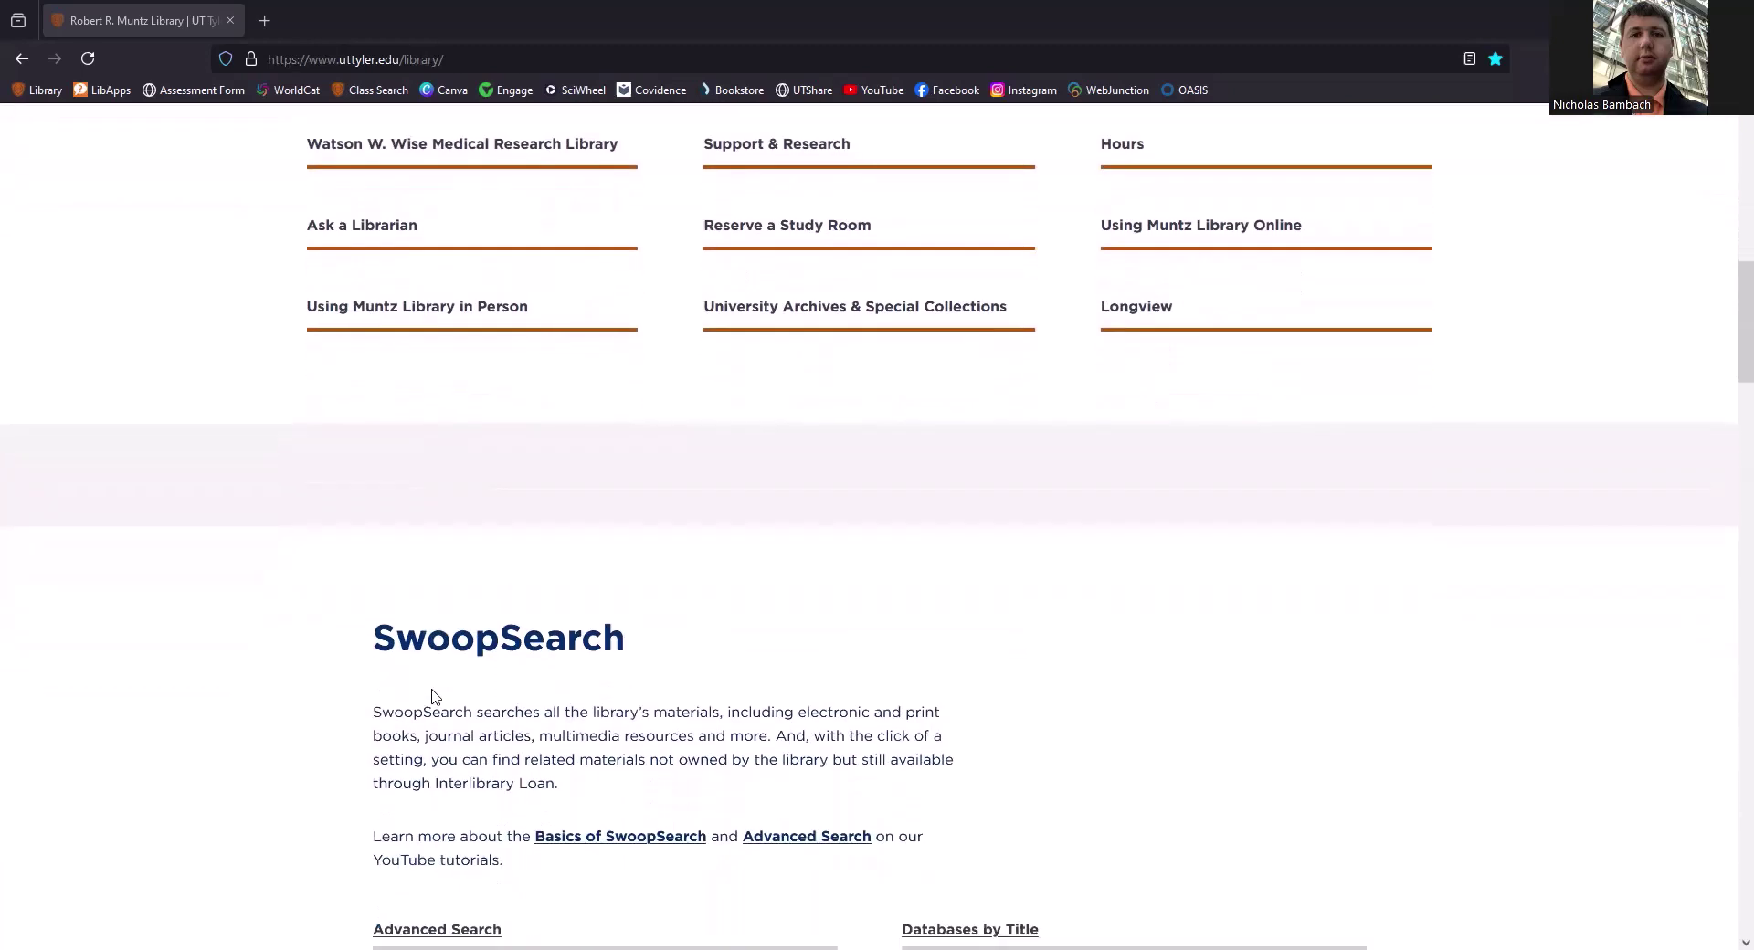
scroll(435, 694, "down", 1)
scroll(434, 696, "down", 1)
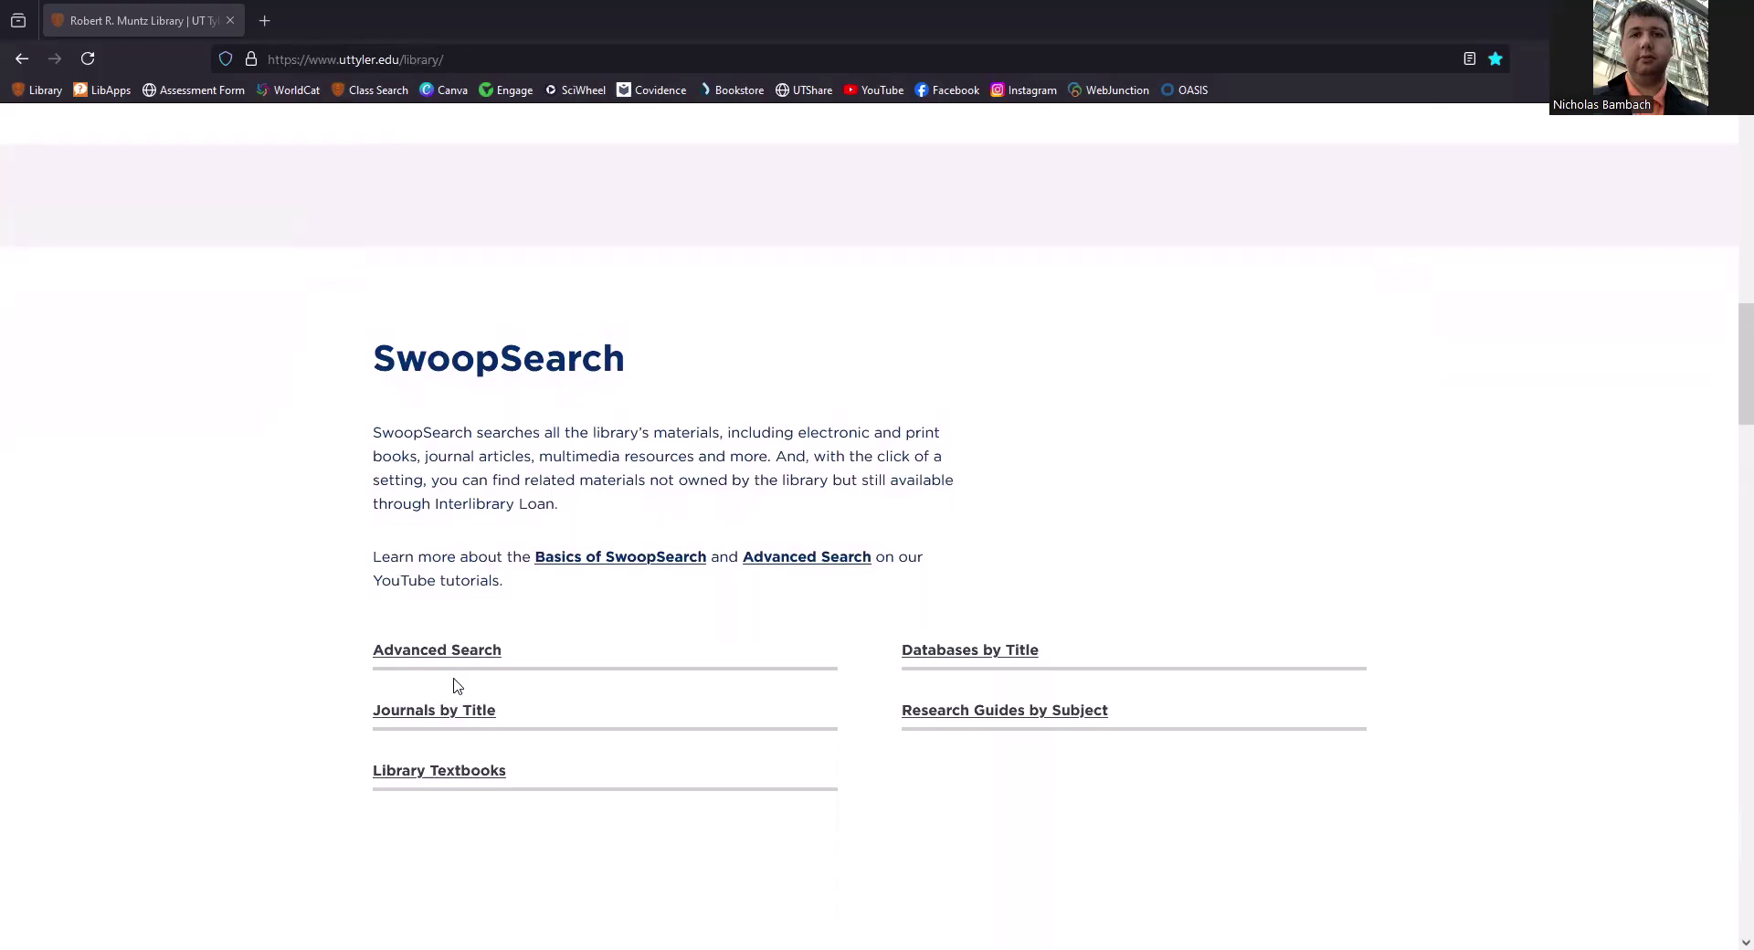
left_click(423, 787)
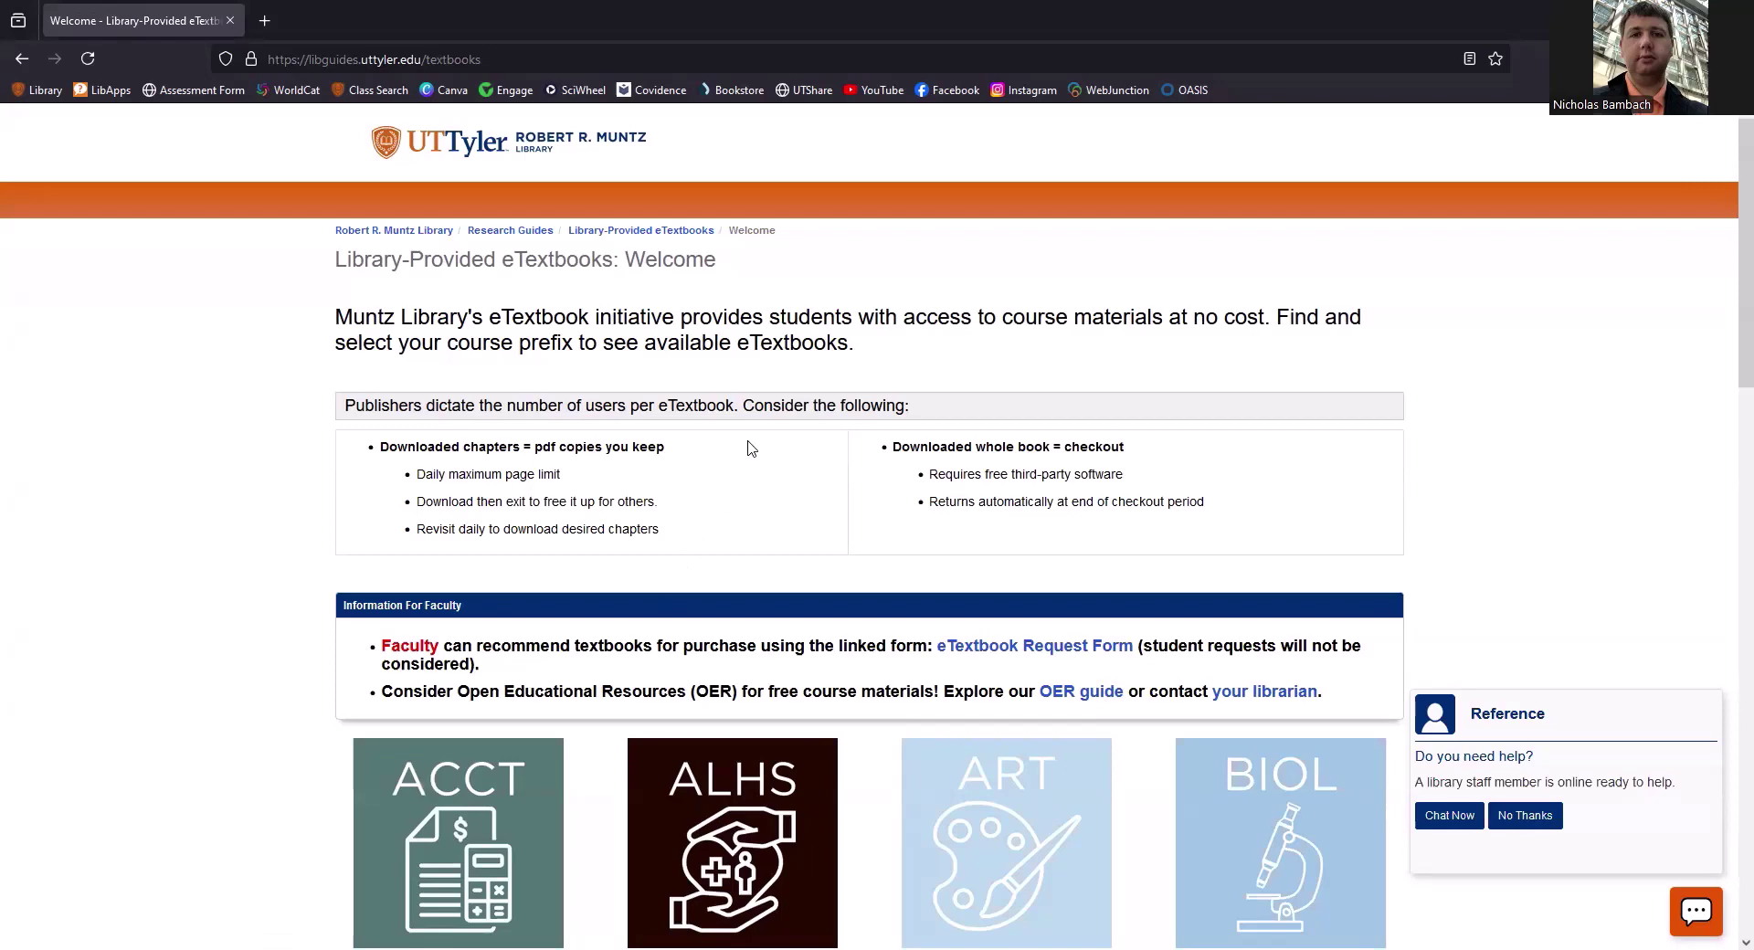
Step: Find the HR Development (HRD) course prefix among the library-provided eTextbooks and open its page
scroll(748, 445, "down", 7)
scroll(747, 445, "down", 7)
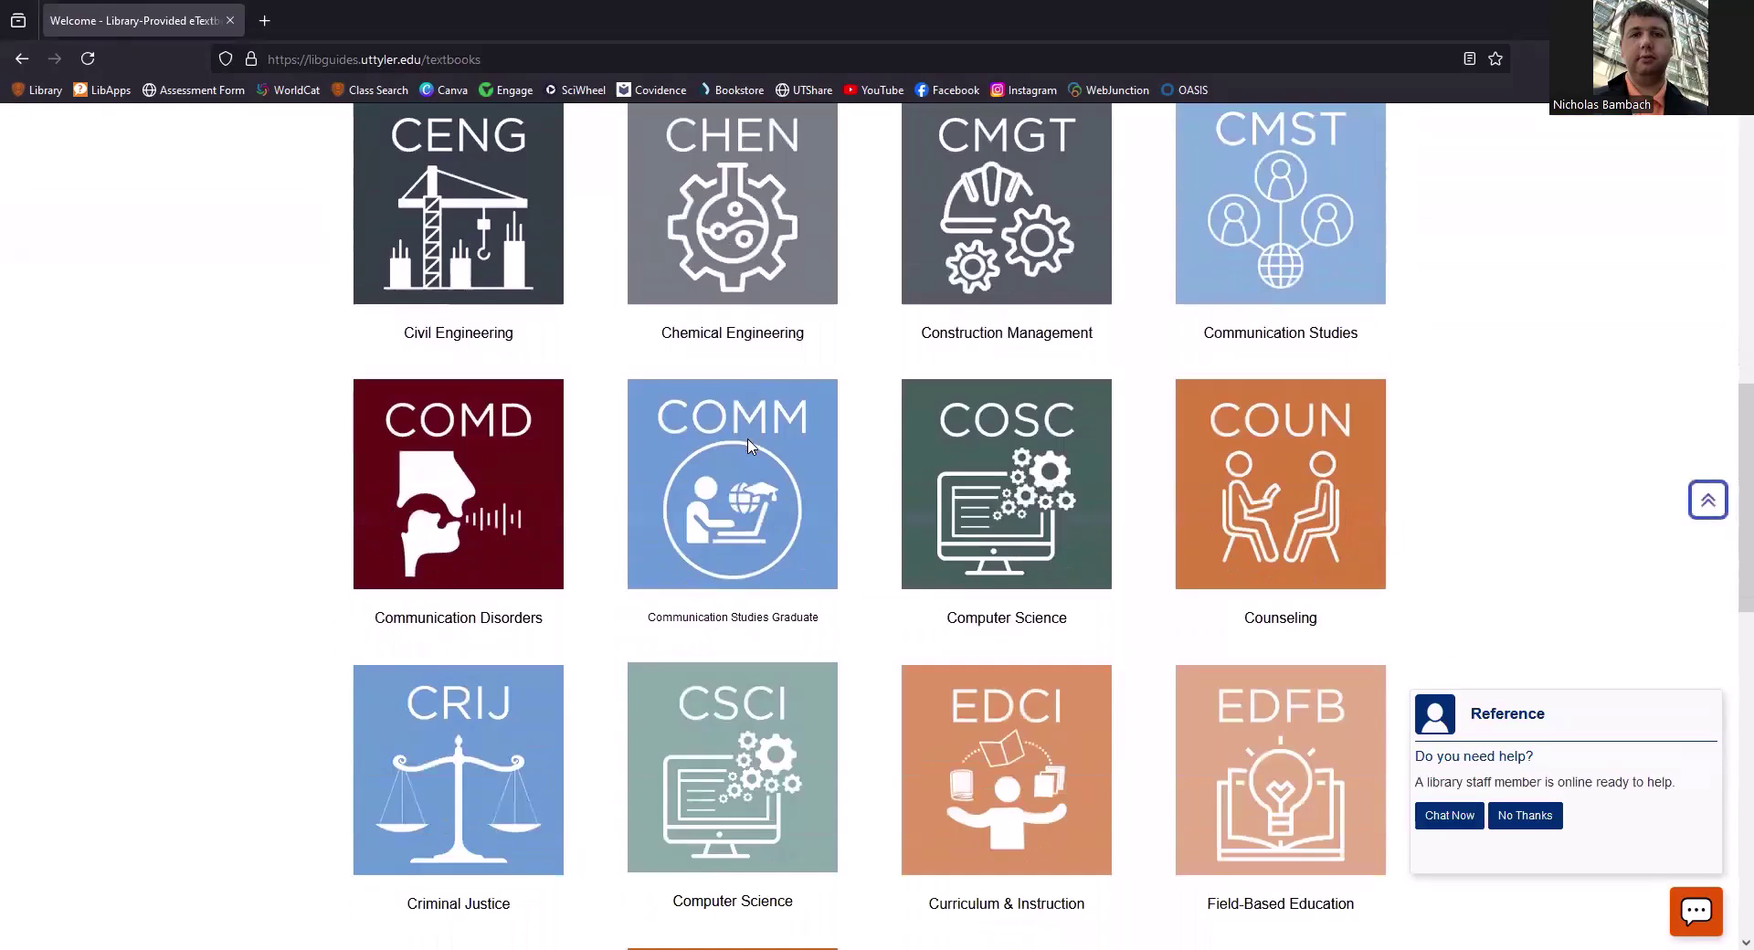
scroll(747, 444, "down", 6)
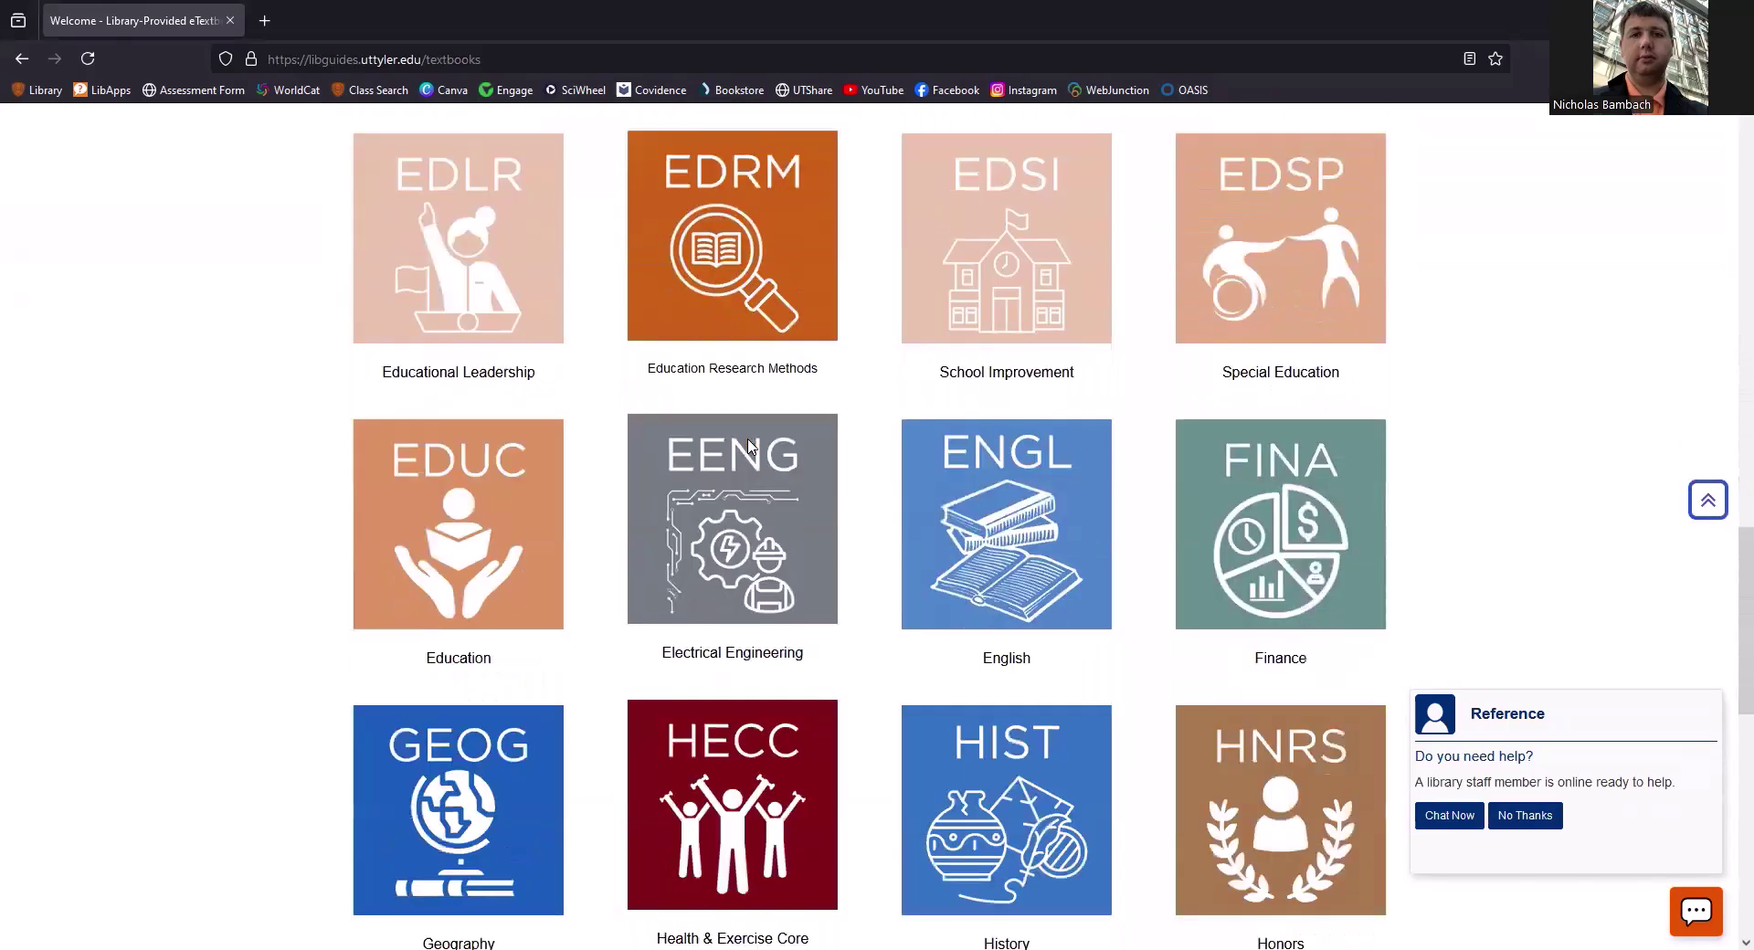
scroll(747, 445, "down", 1)
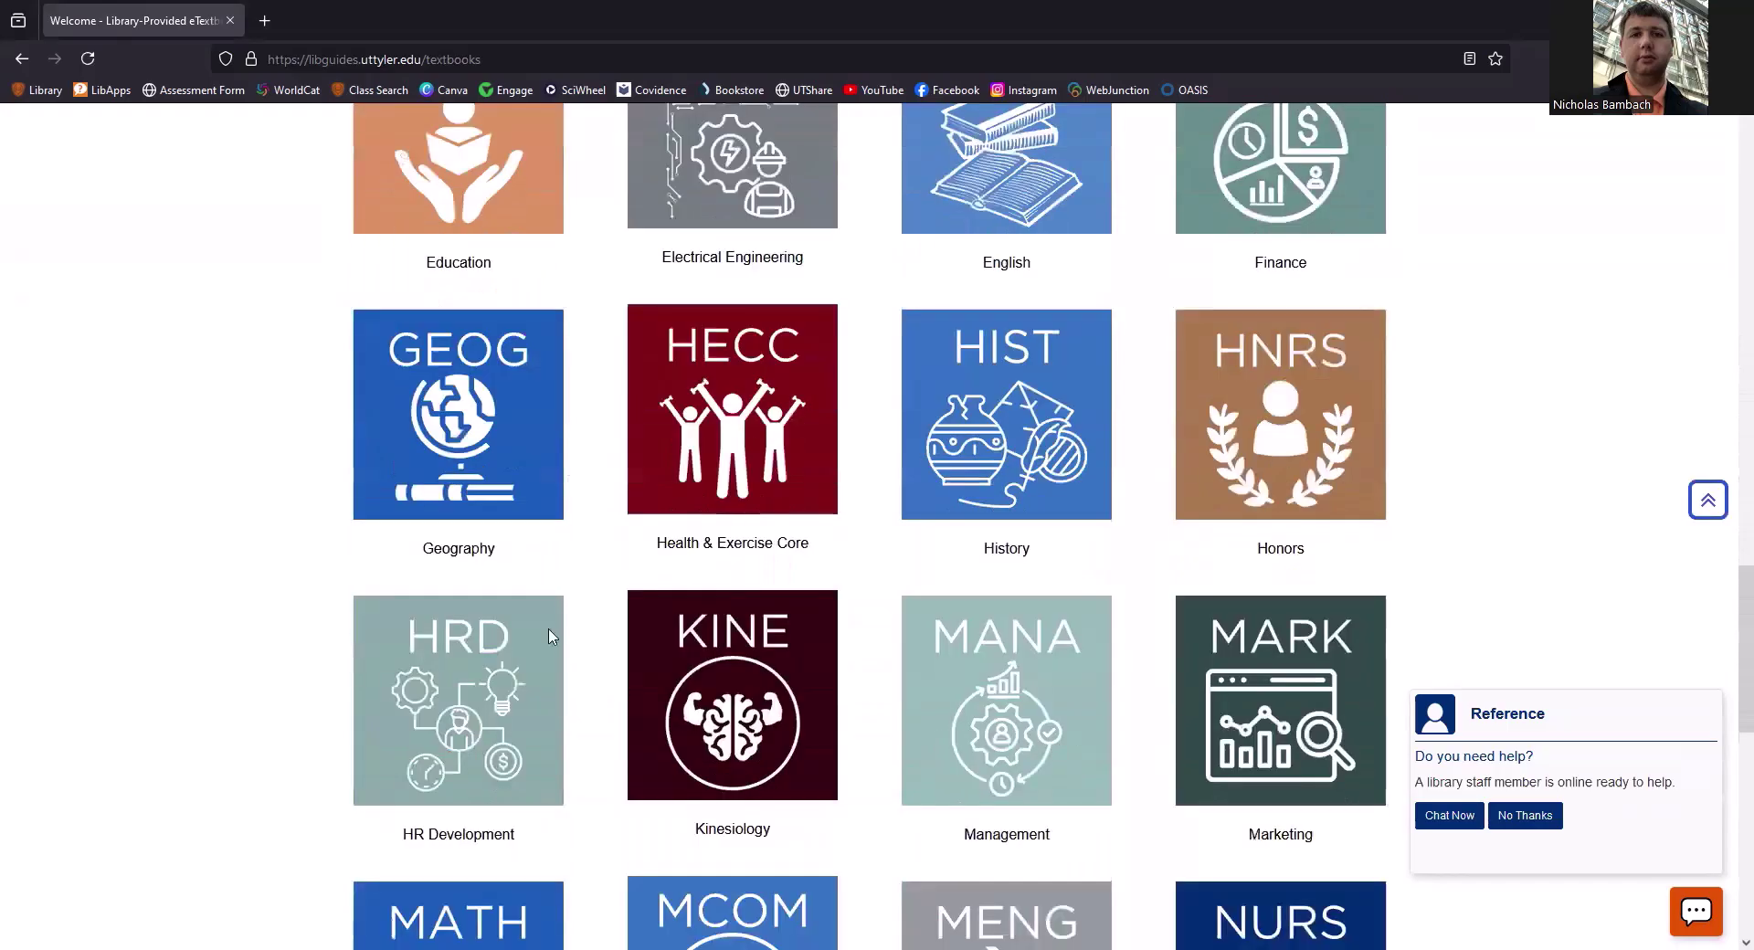
left_click(467, 656)
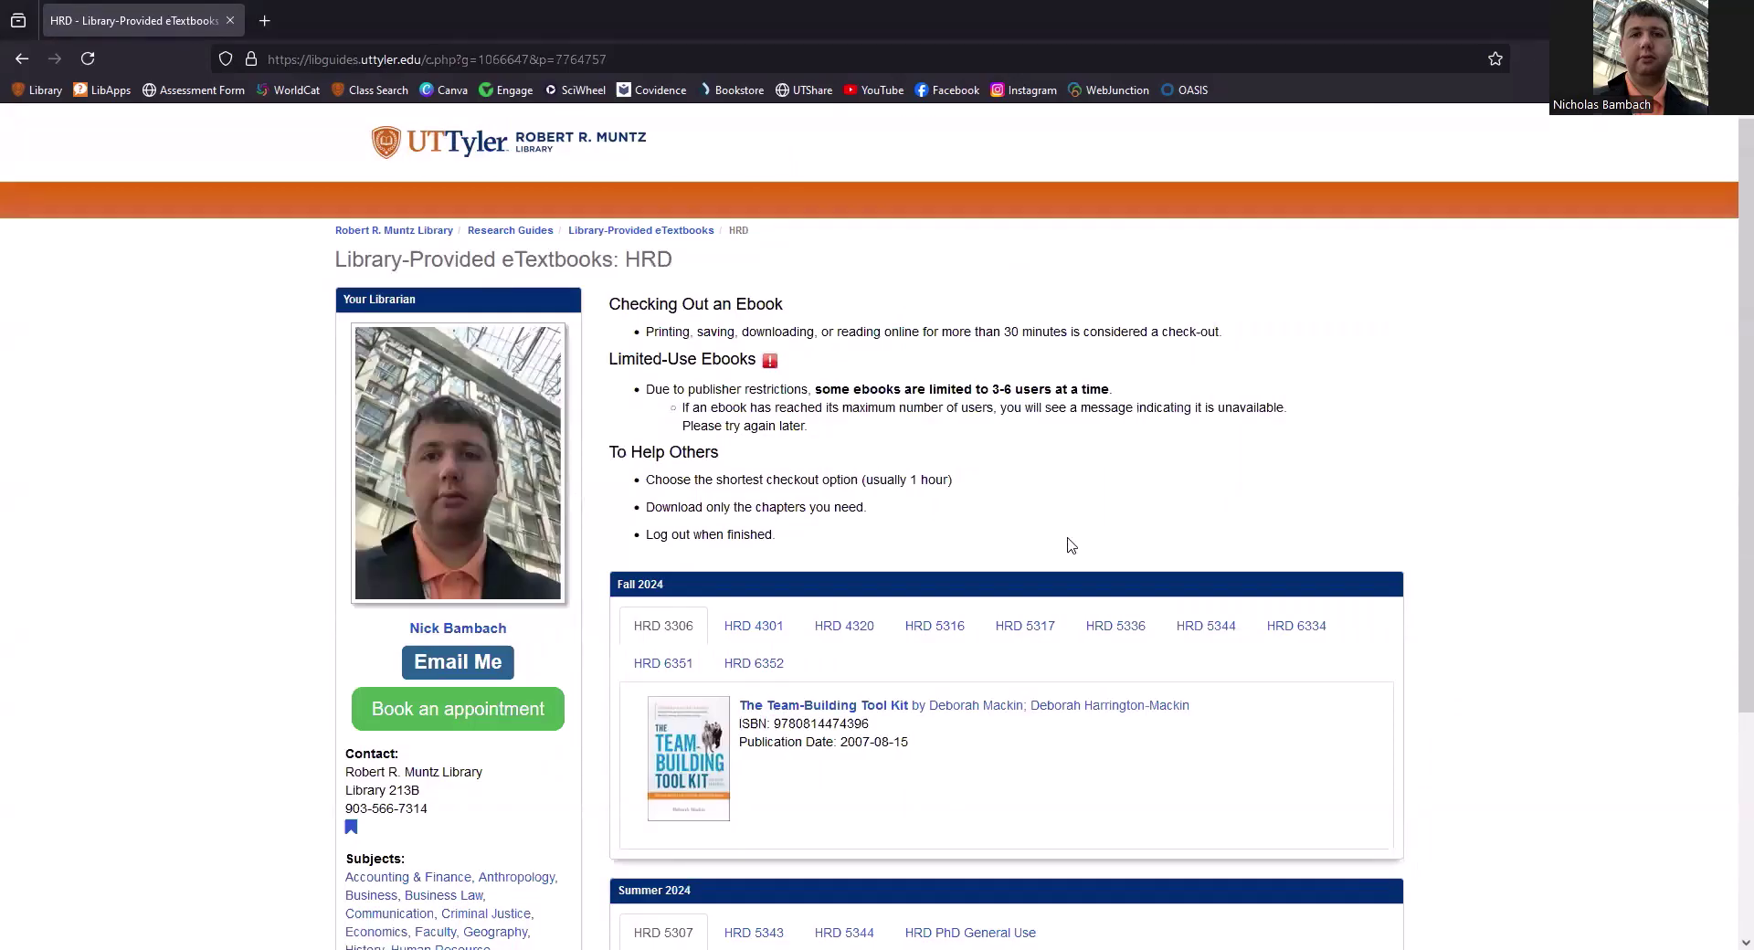
Step: Open The Conflict Resolution Toolbox, listed for HRD 5344 in Fall 2024, and examine its access and download options
left_click(1229, 631)
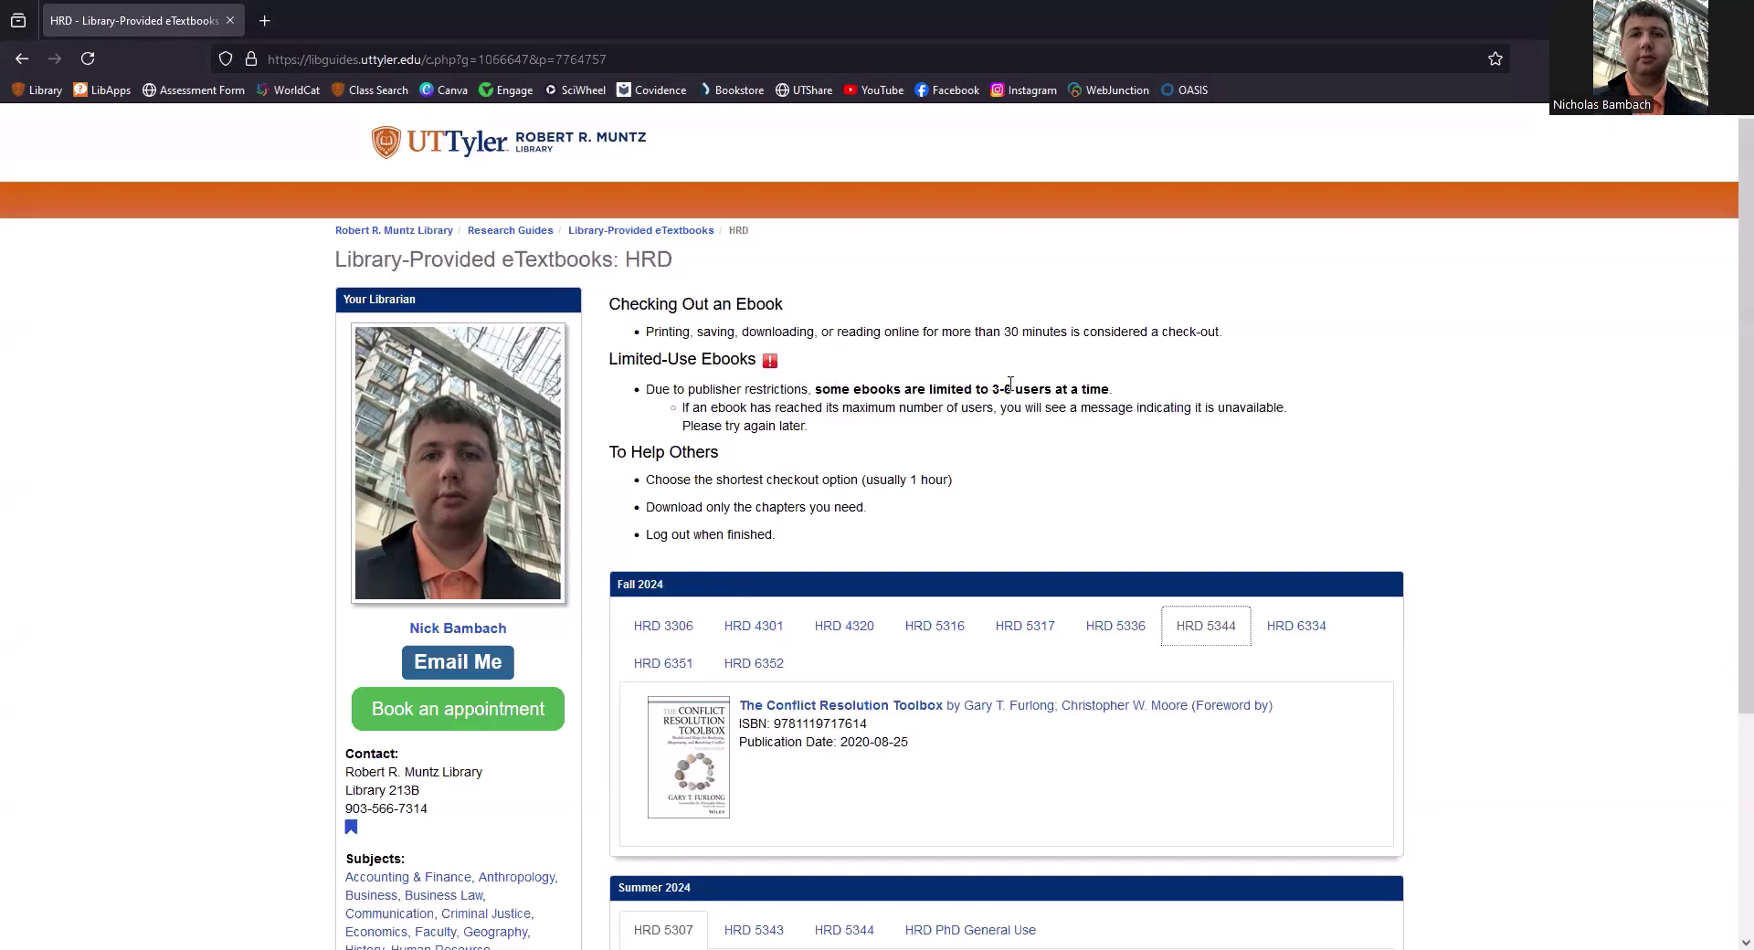
left_click(891, 717)
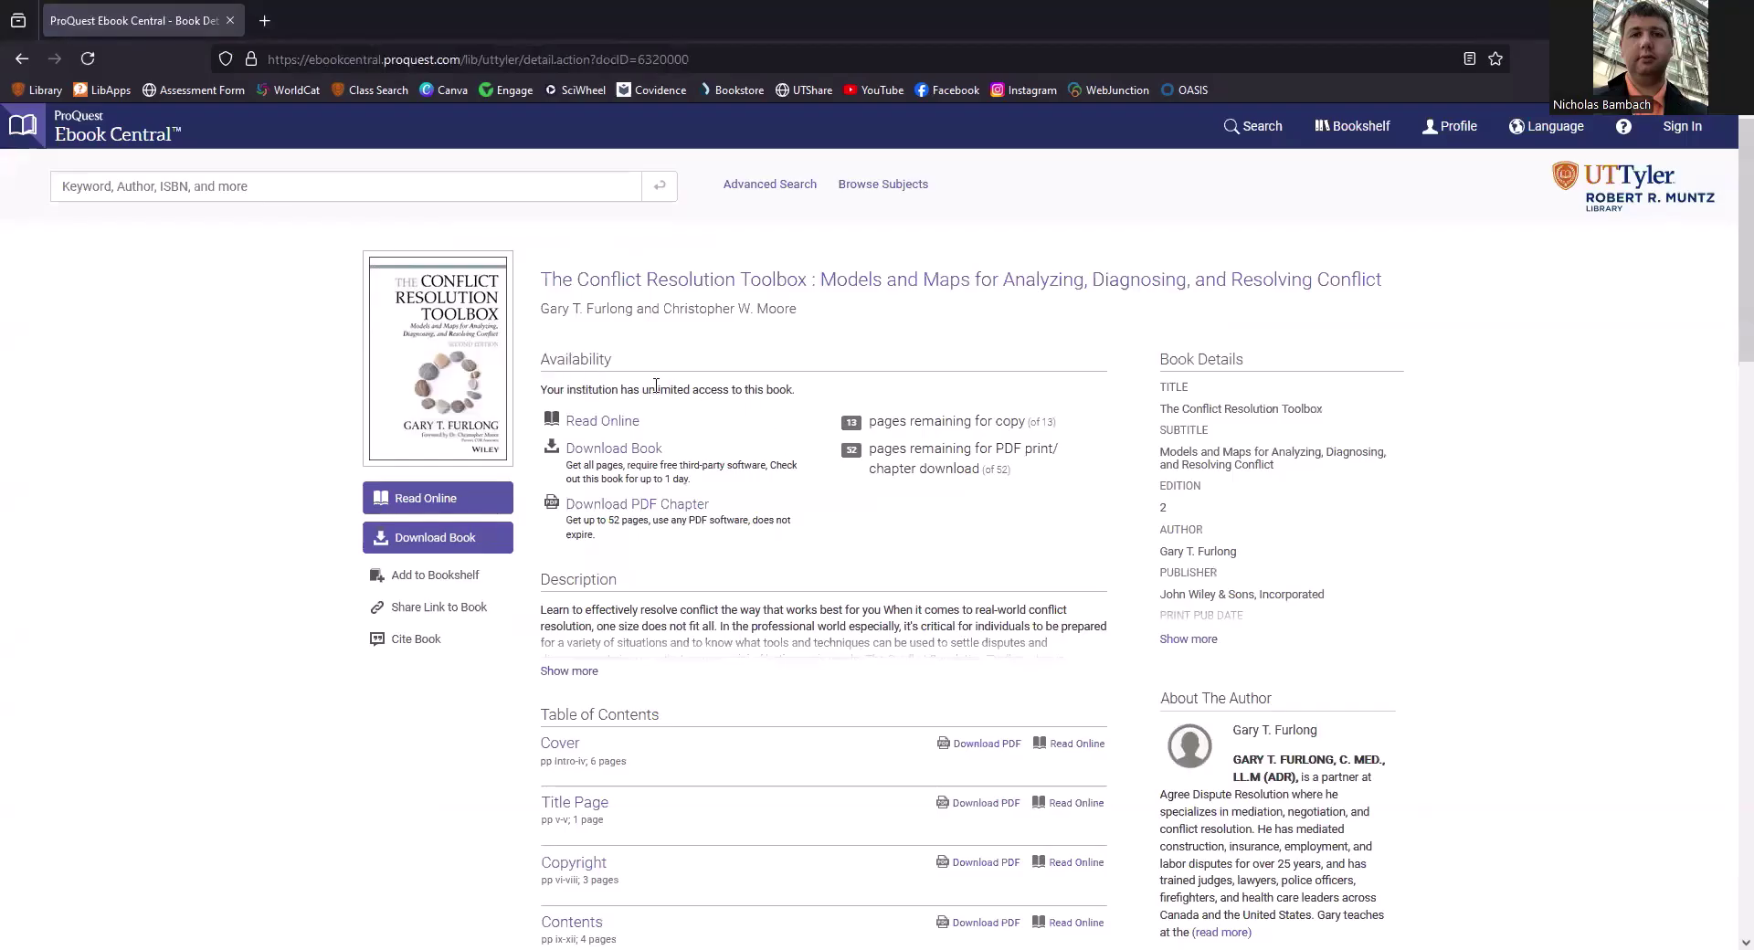
double_click(687, 387)
left_click_drag(687, 387, 723, 388)
left_click(616, 534)
left_click_drag(609, 519, 648, 521)
Step: Open Chapter Three, The Conflict Story: A Case Study, from the table of contents and view it in the online reader
scroll(652, 521, "down", 8)
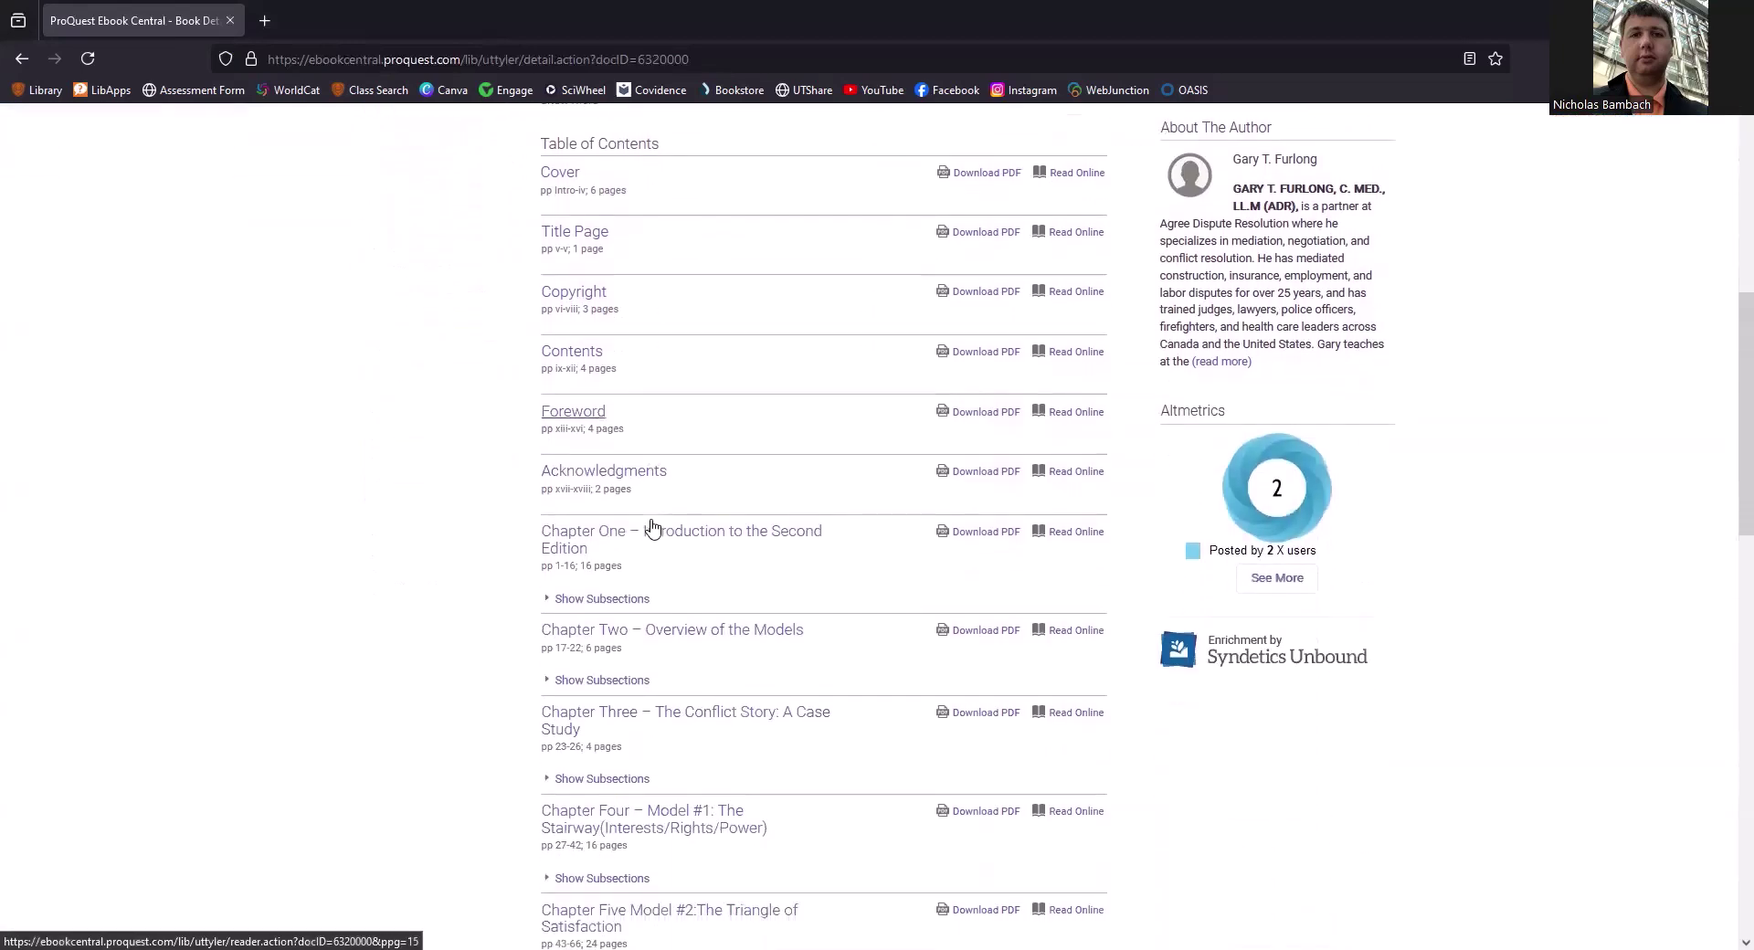
scroll(651, 524, "down", 2)
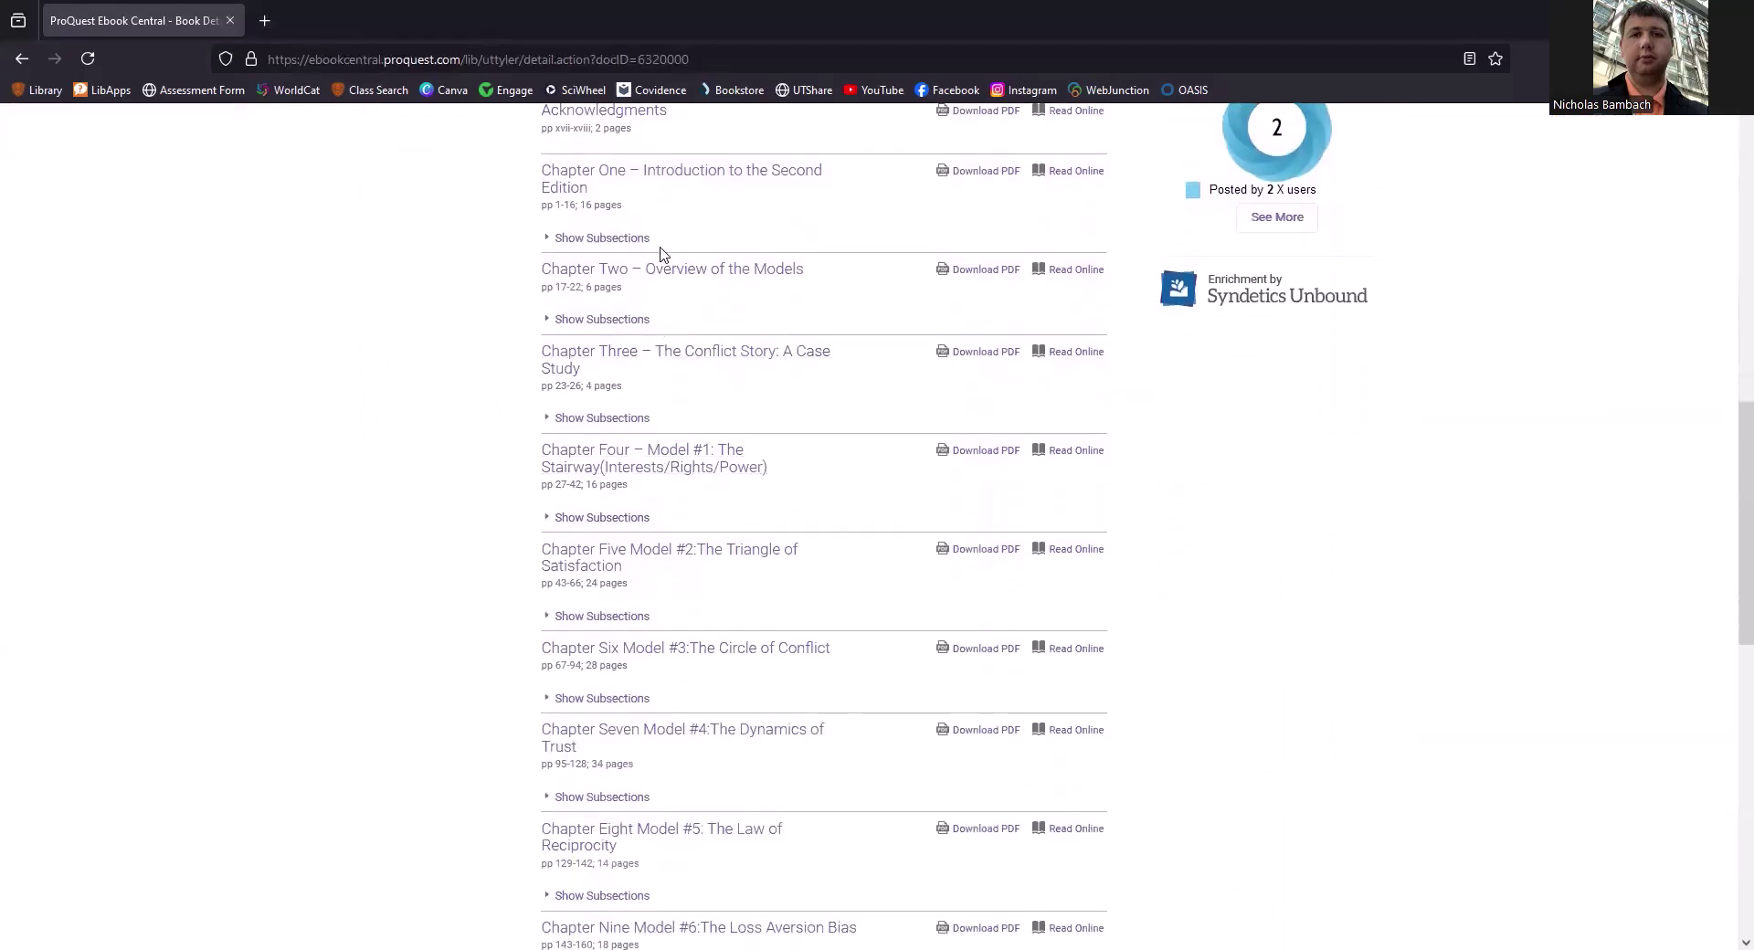
left_click(663, 365)
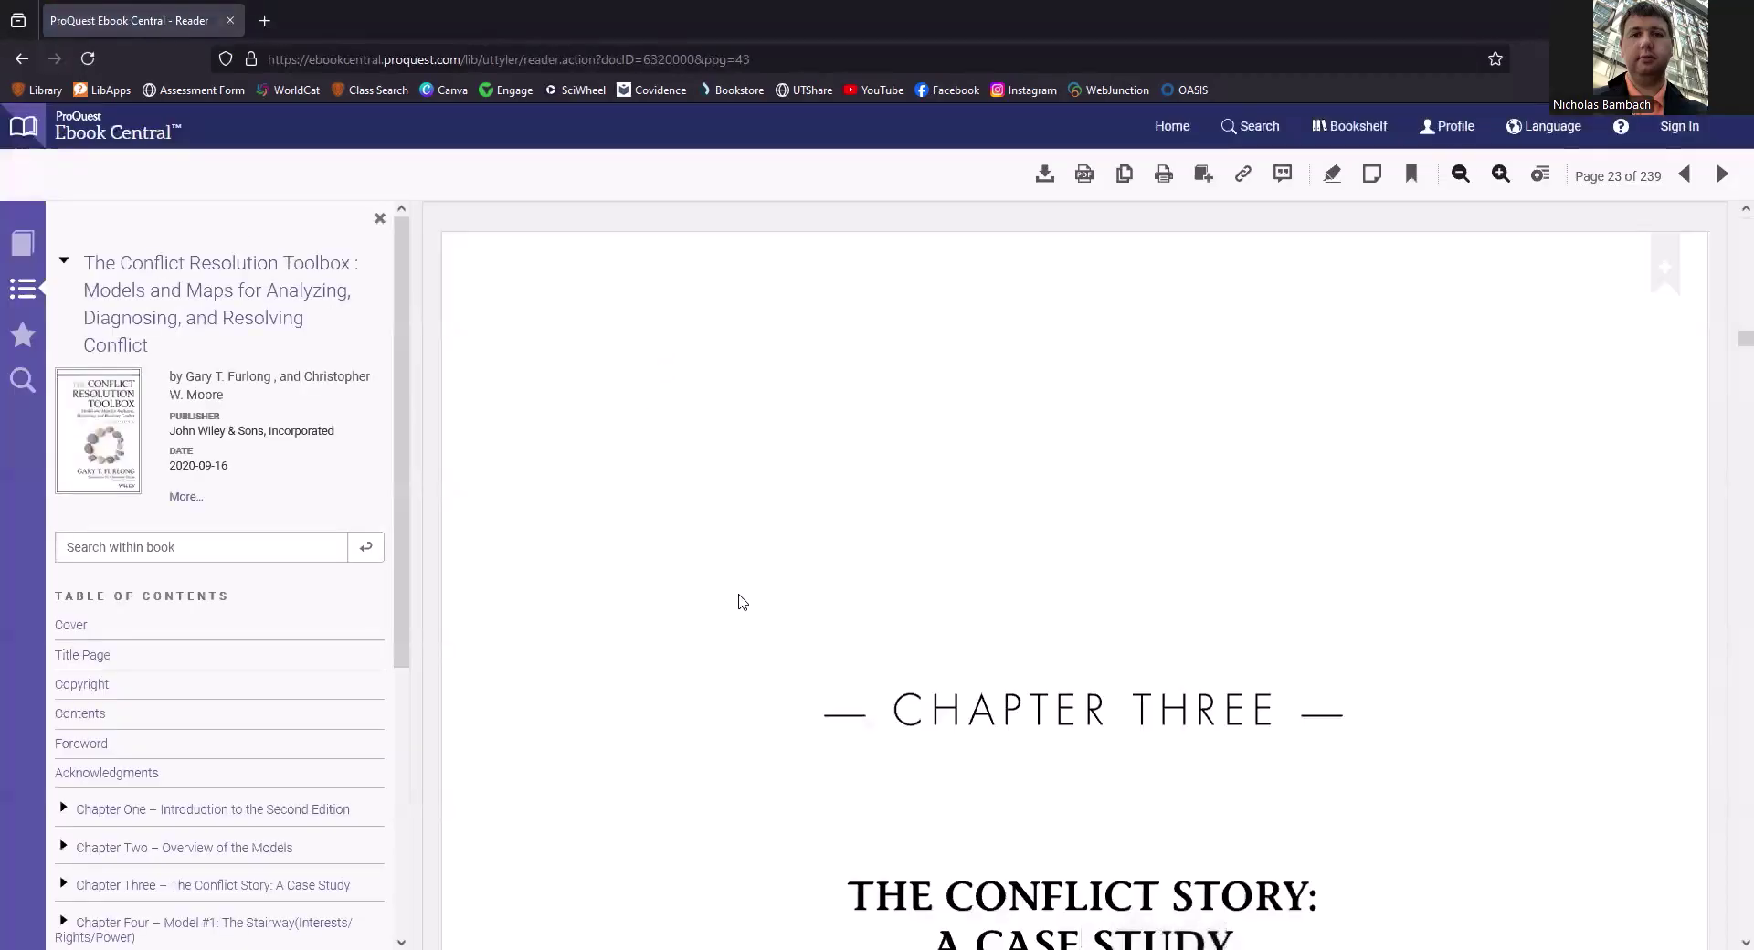
scroll(736, 599, "down", 3)
scroll(742, 601, "down", 2)
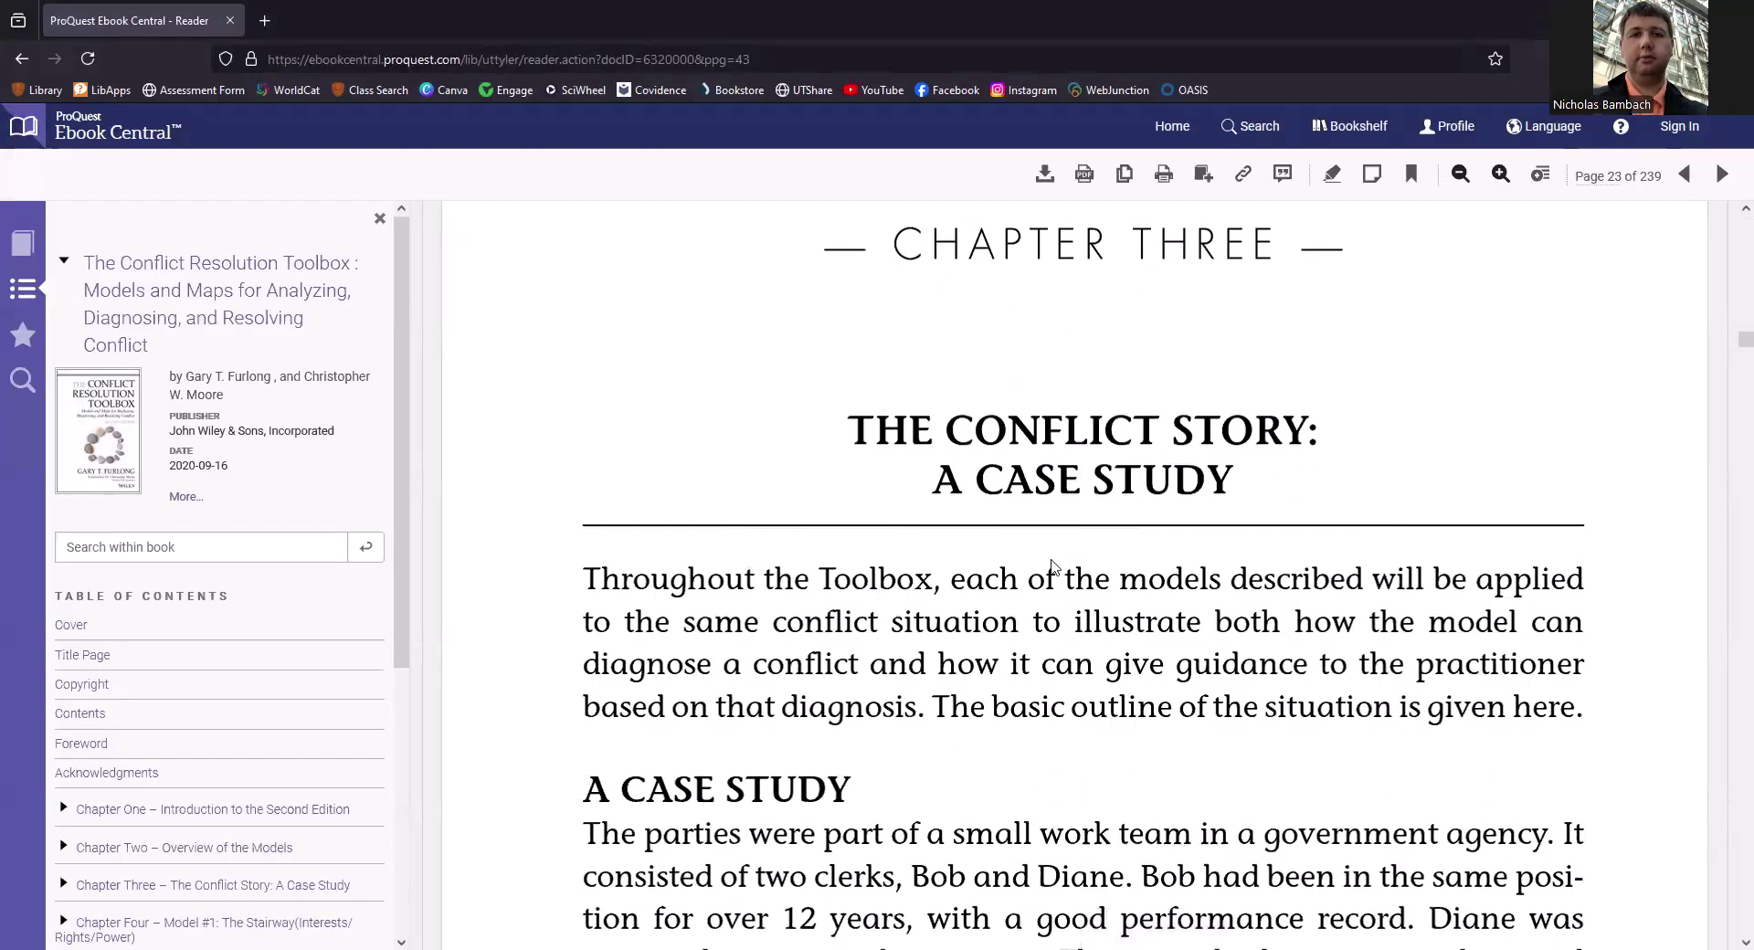
Step: Return to the book details, request the Chapter Three PDF and sign in with the university account password
left_click(21, 58)
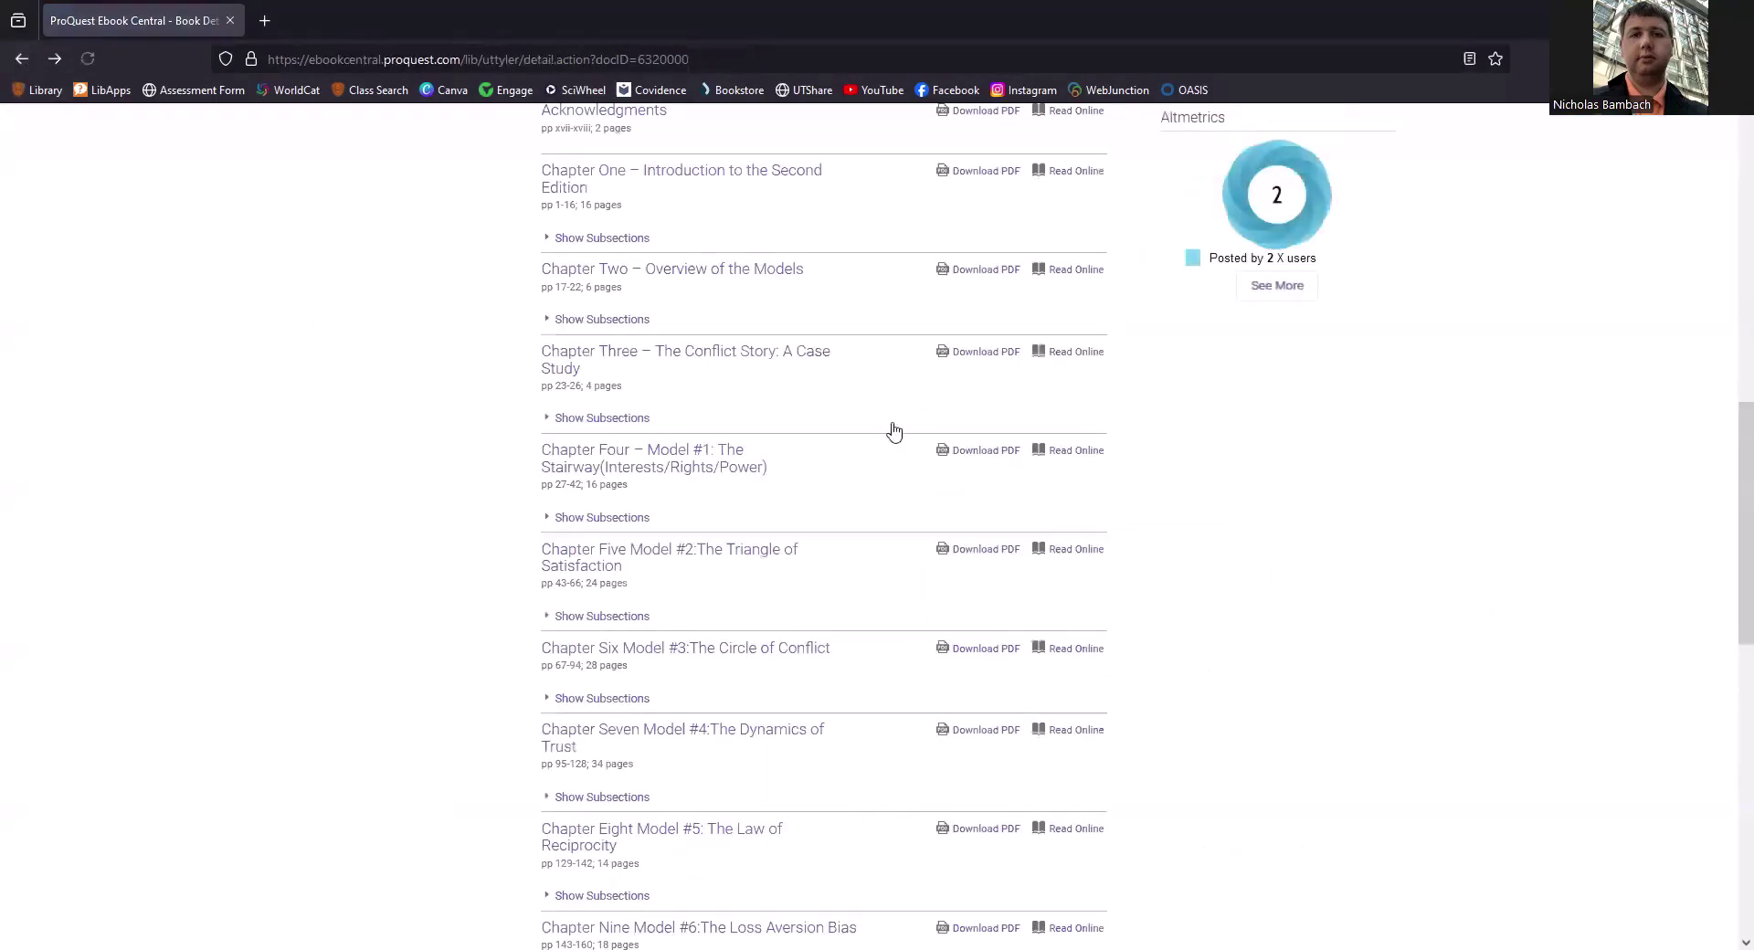
scroll(979, 361, "down", 1)
left_click(986, 342)
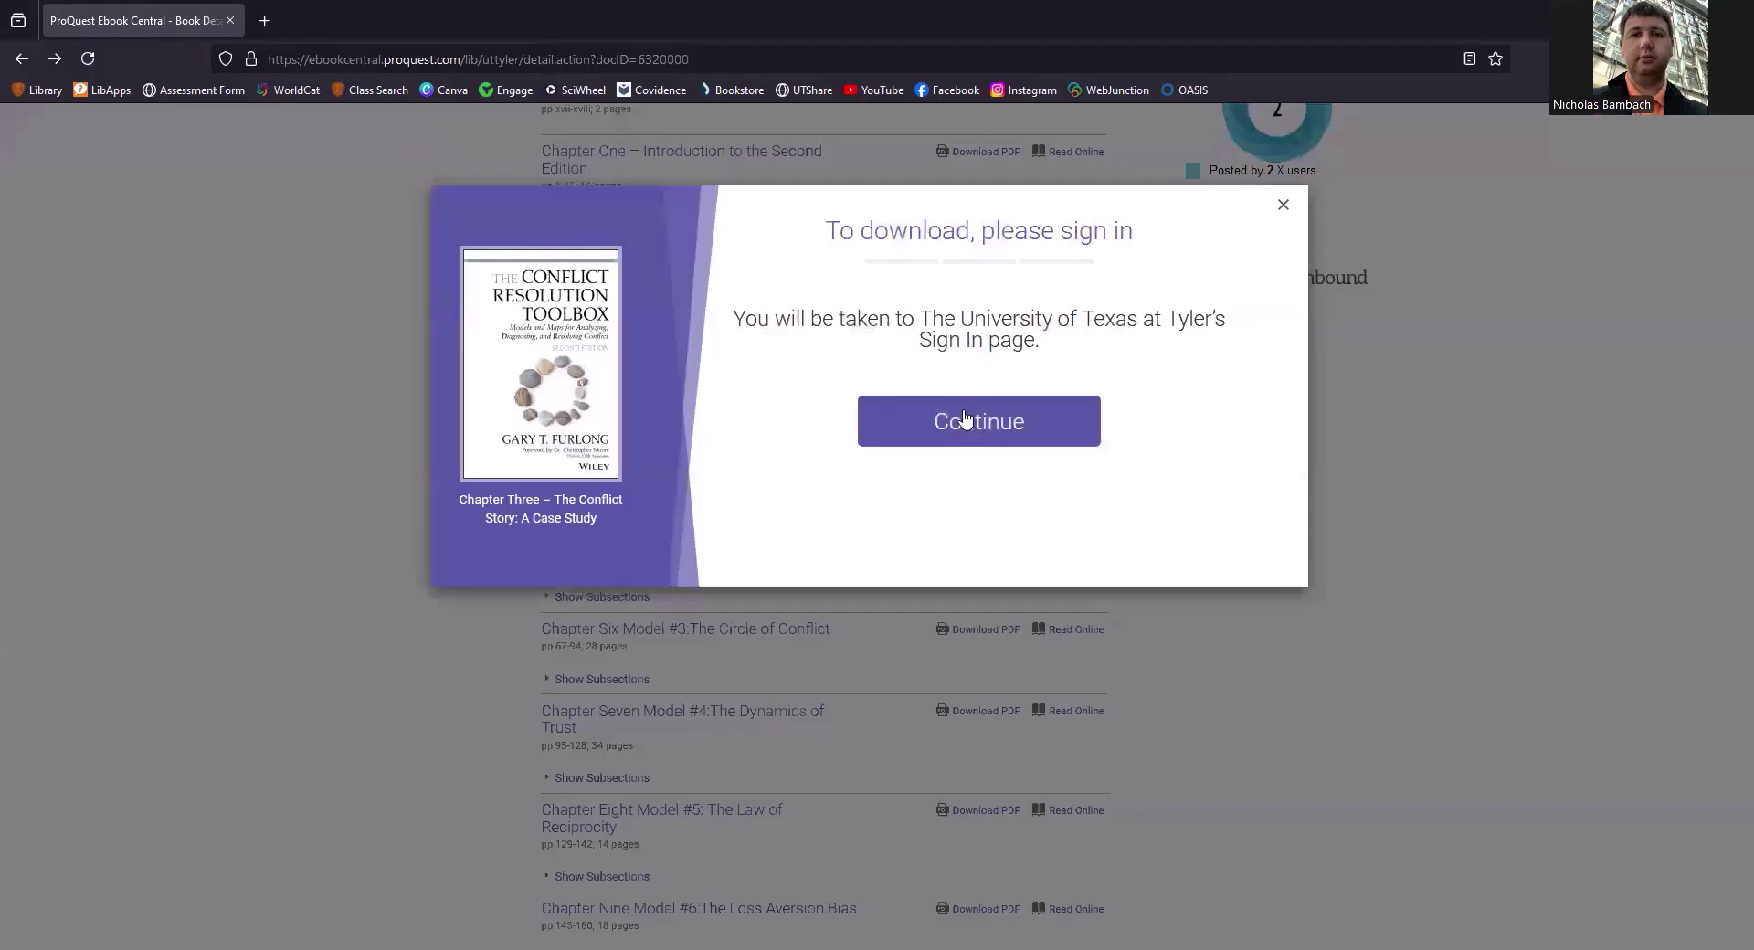
left_click(963, 422)
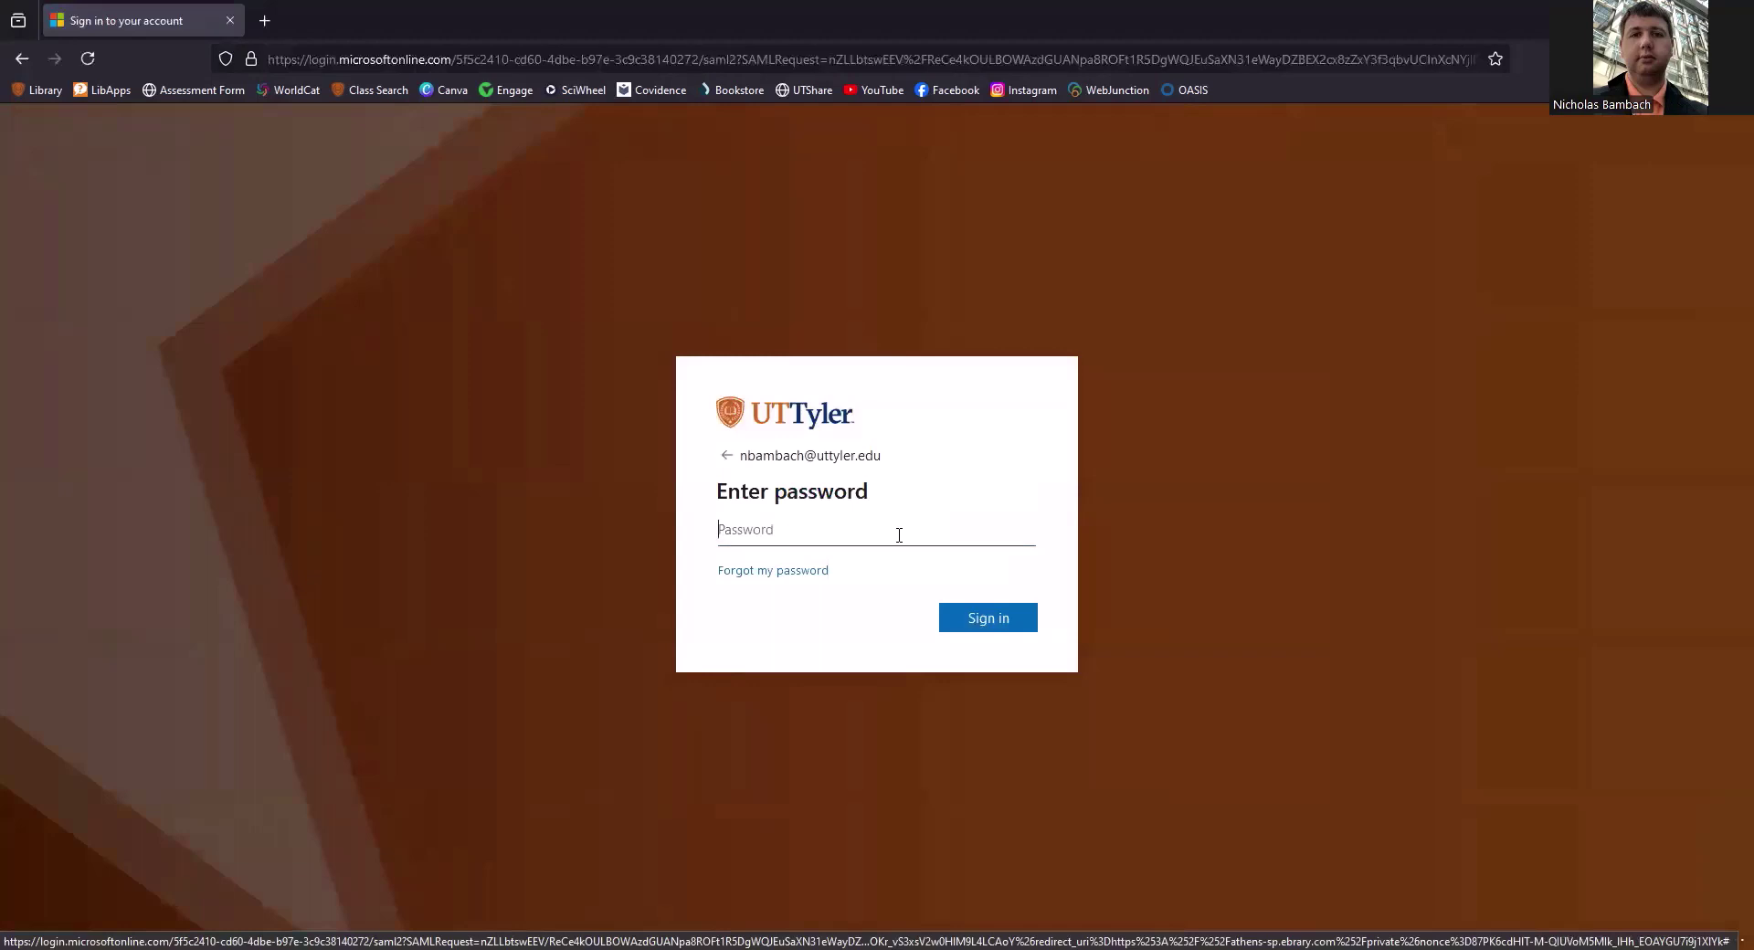
type("************")
key("Return")
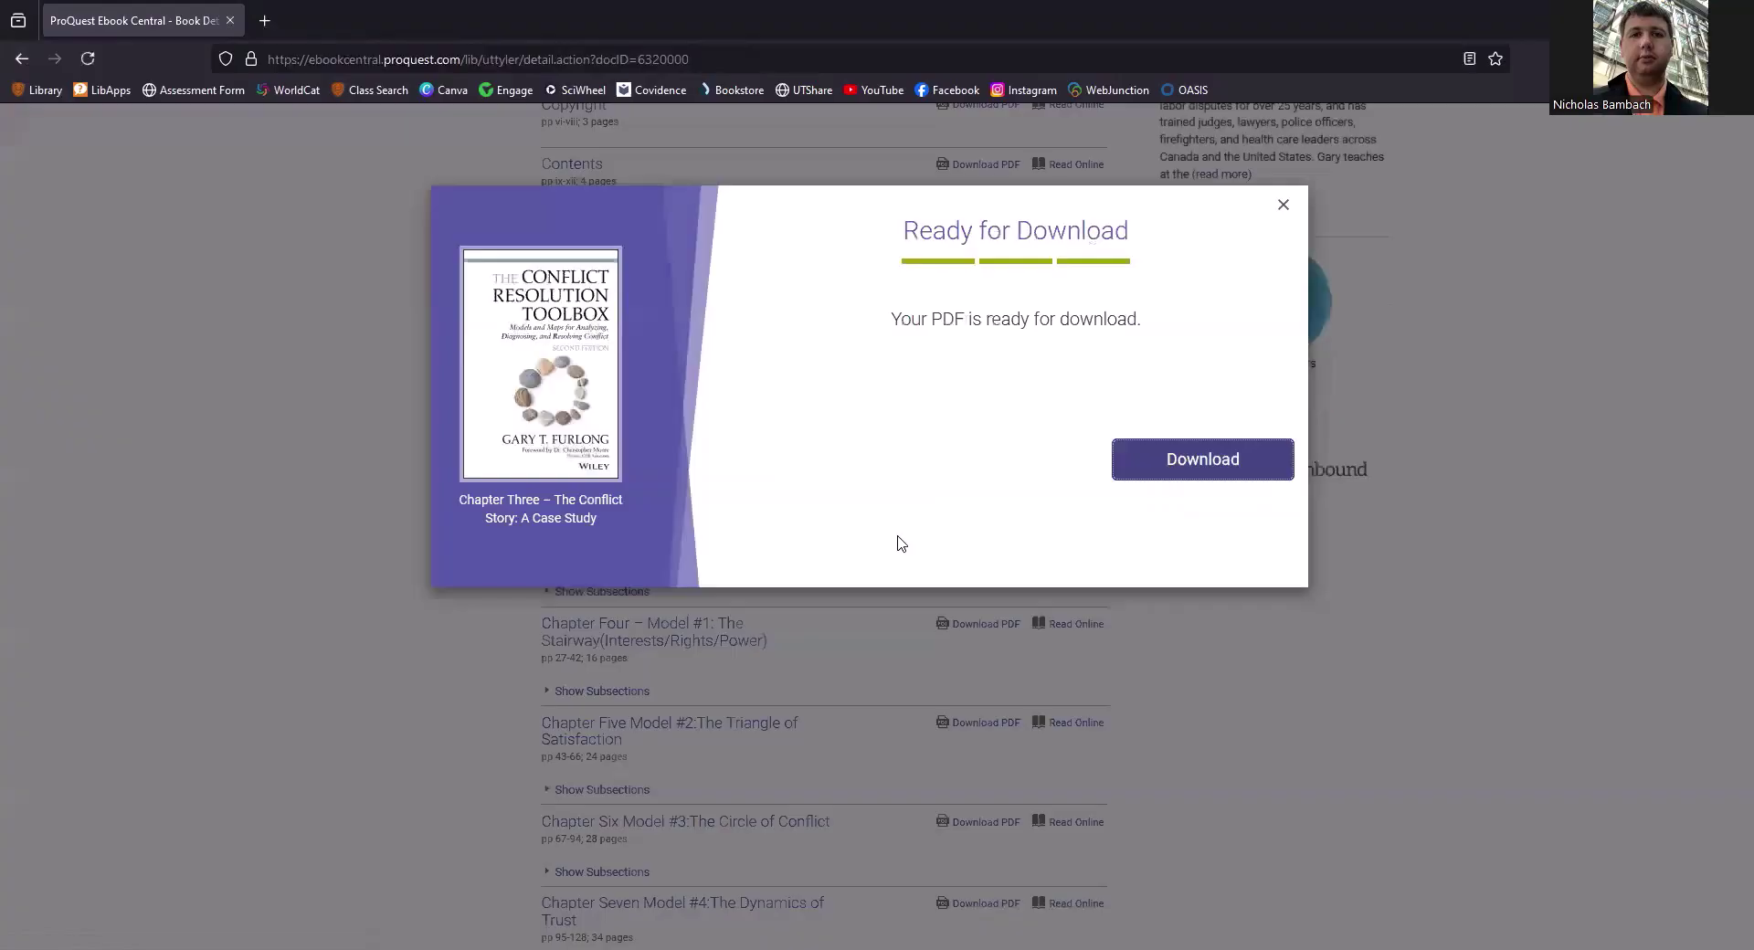
Step: Download the Chapter Three PDF and look through the downloaded file to its last page
left_click(1173, 471)
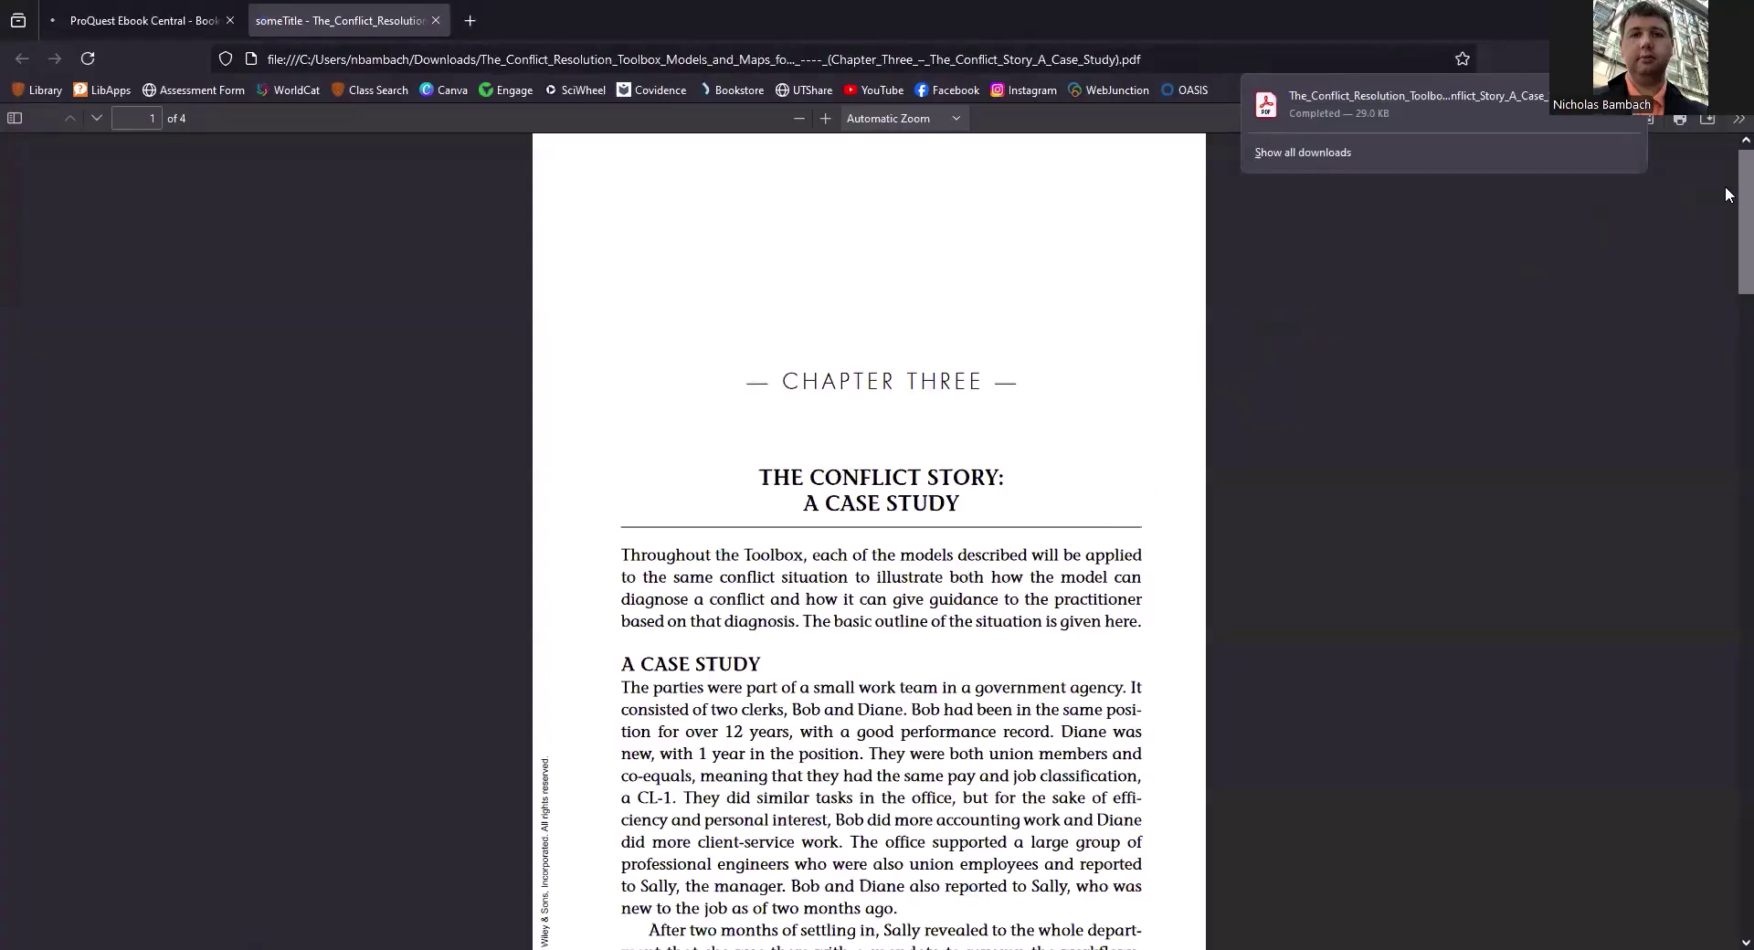
left_click_drag(1726, 187, 1723, 523)
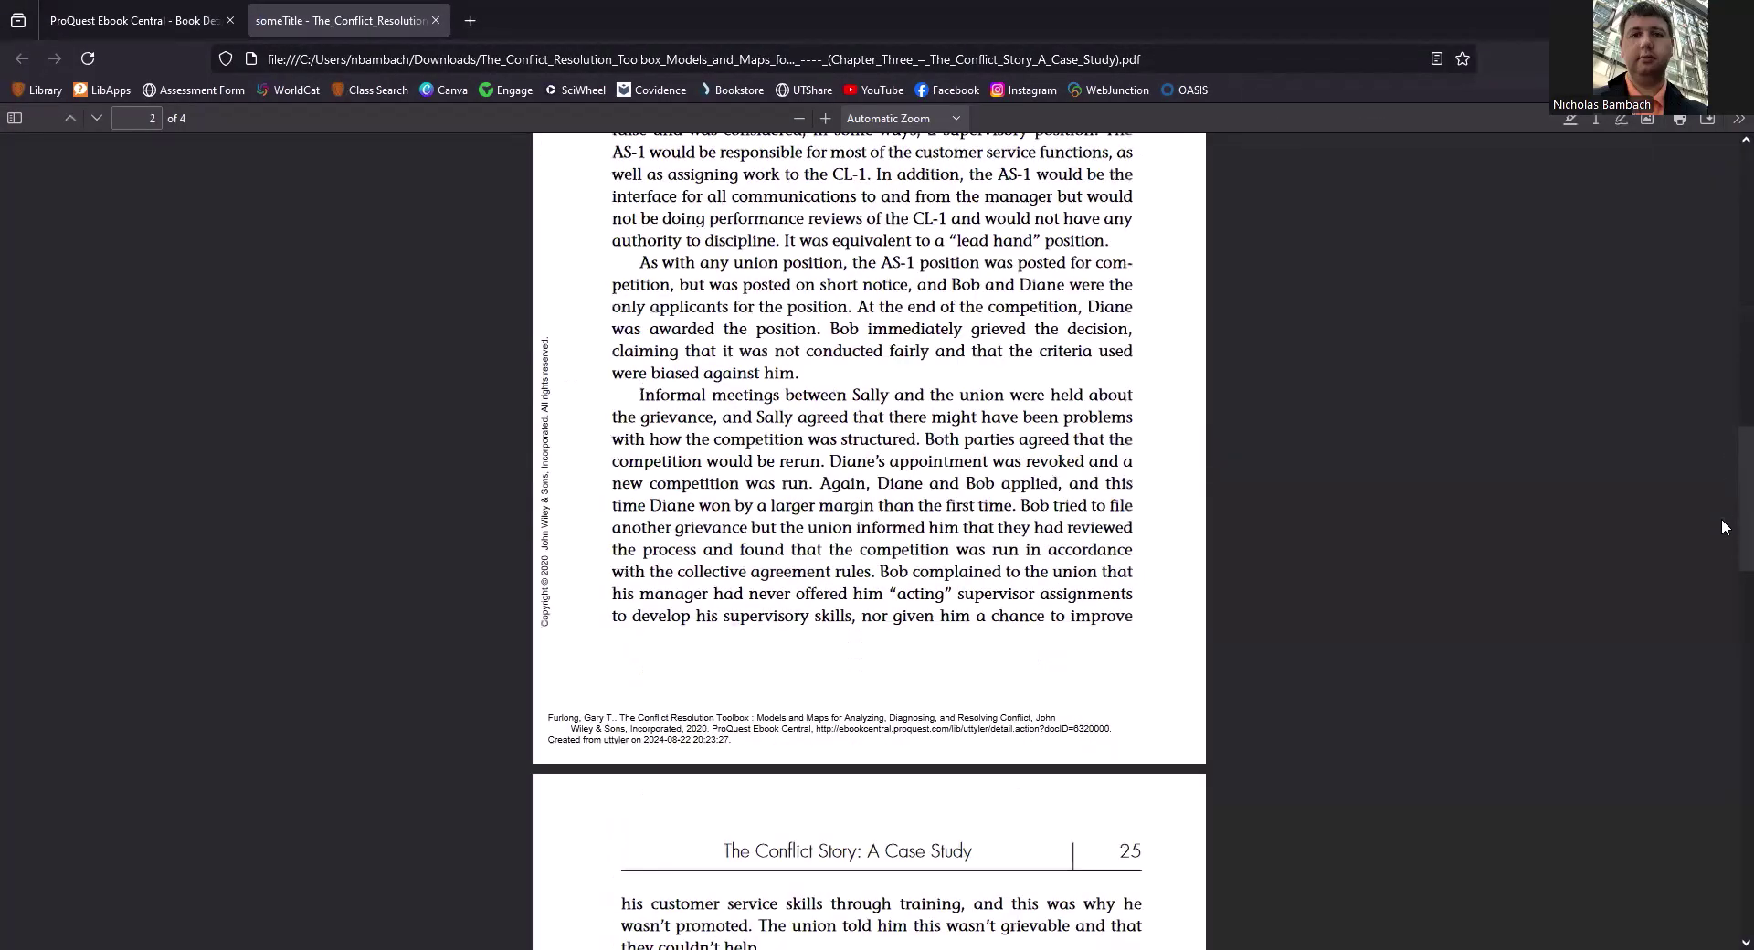
scroll(1713, 785, "down", 15)
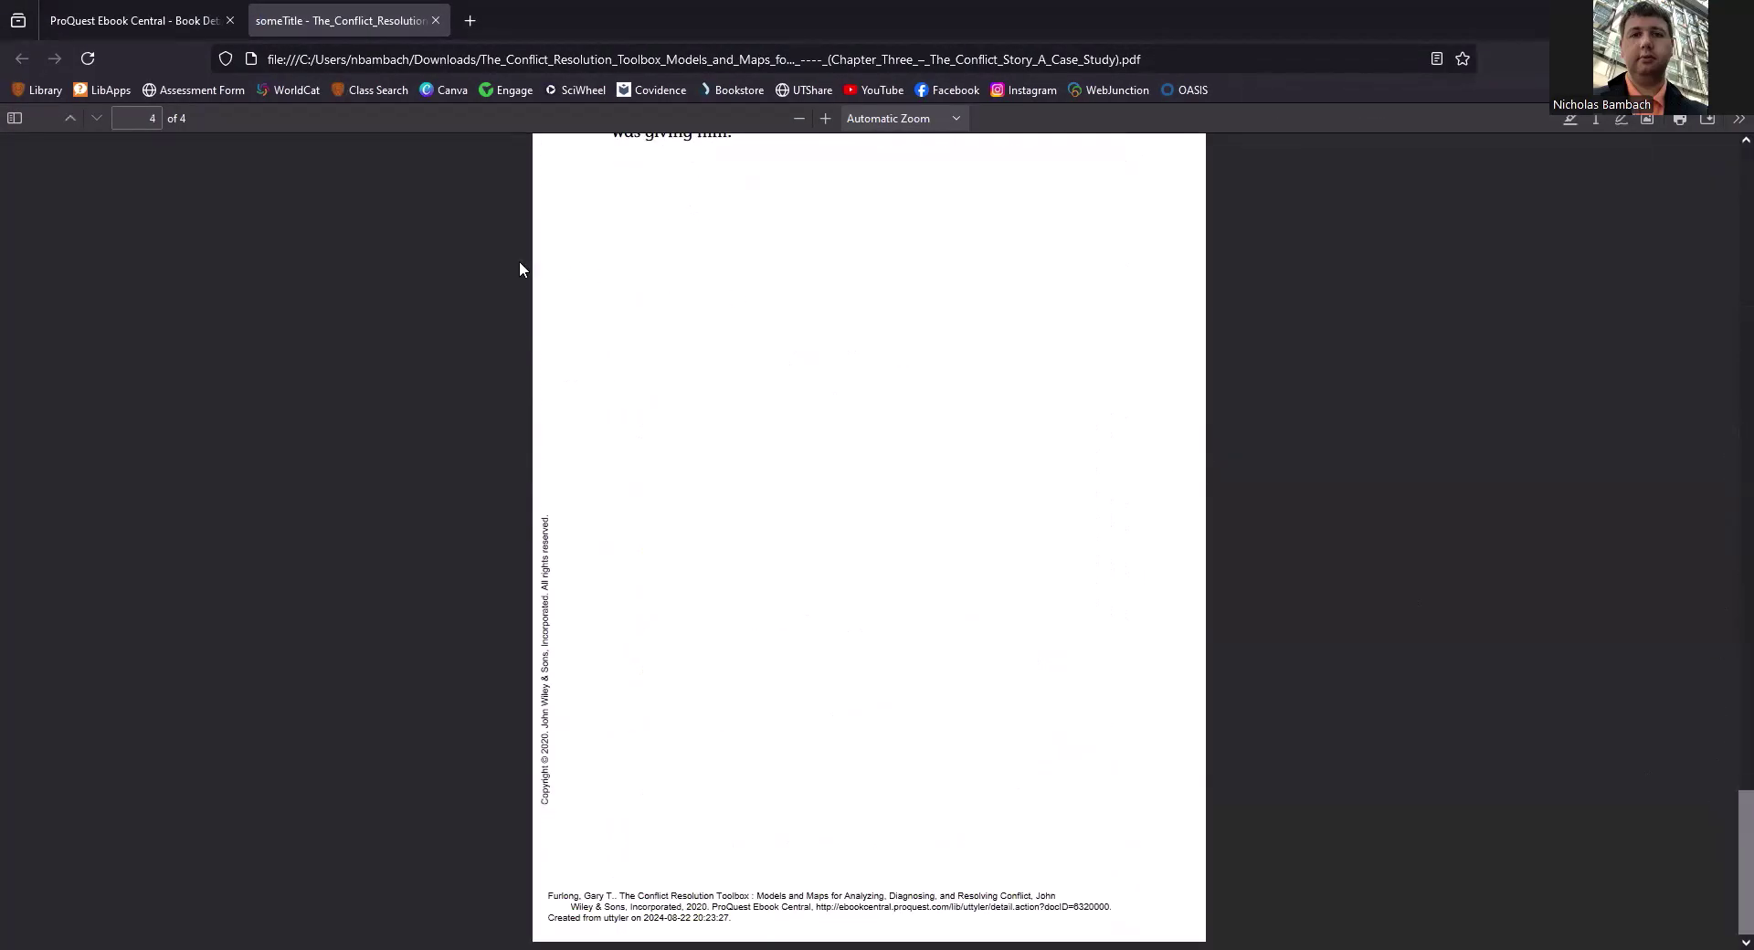
Step: Go back to the book's details page and check the availability section at its beginning
left_click(183, 7)
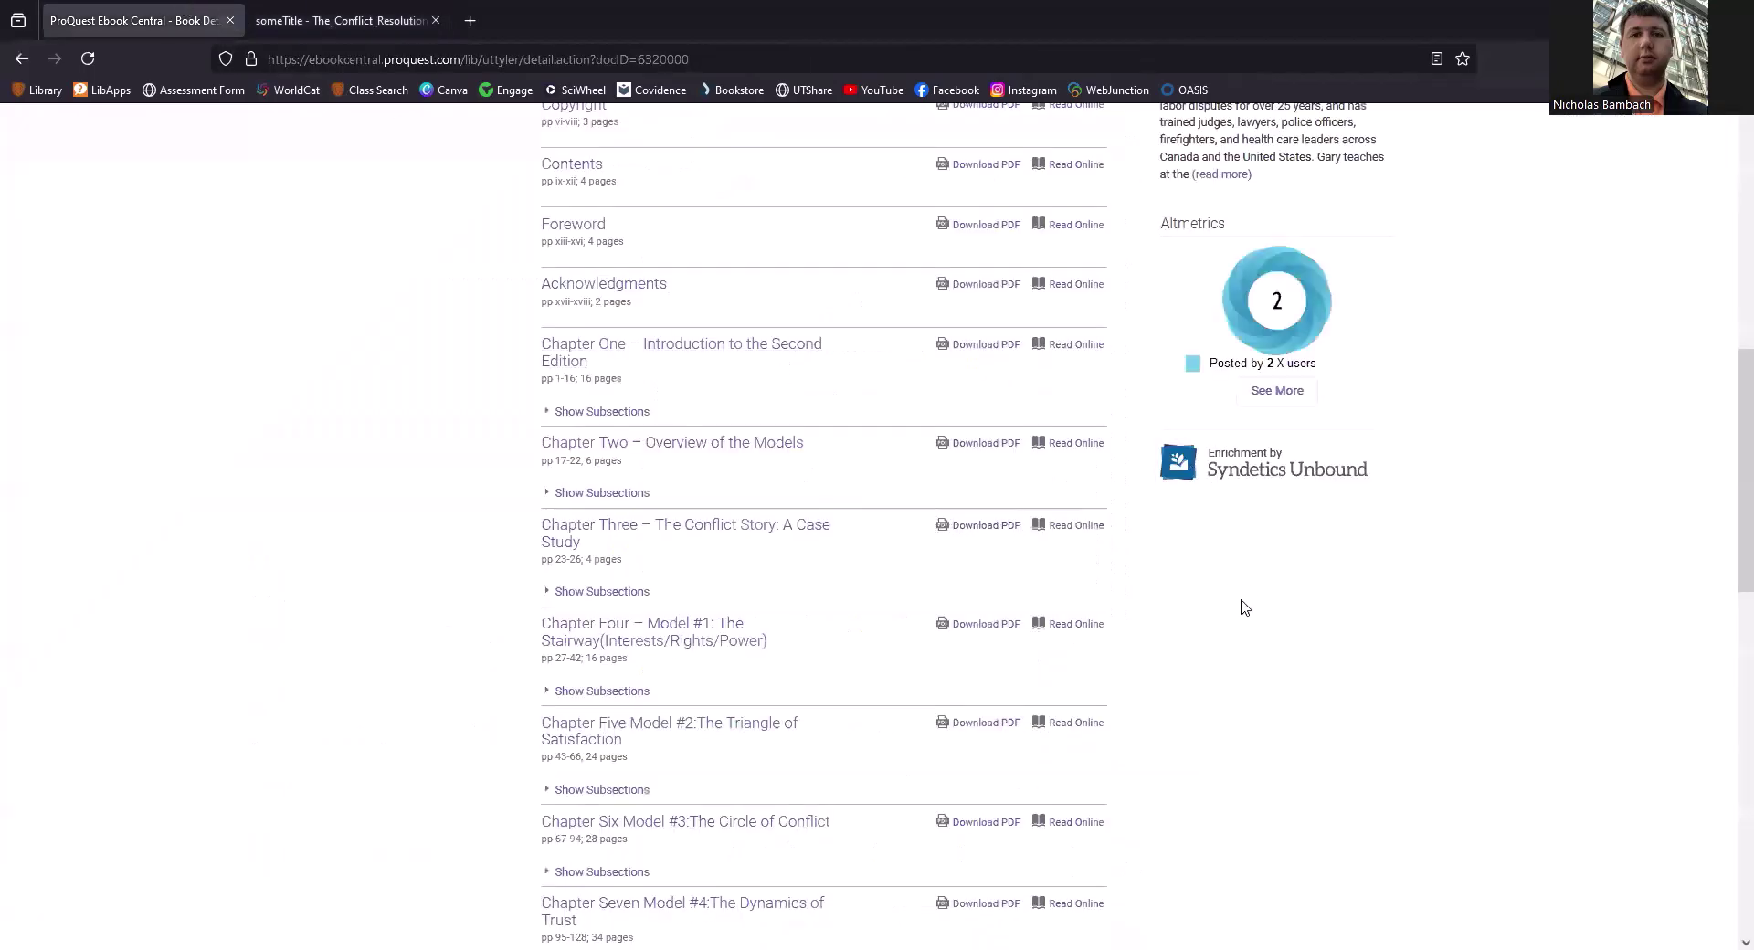
middle_click(1239, 599)
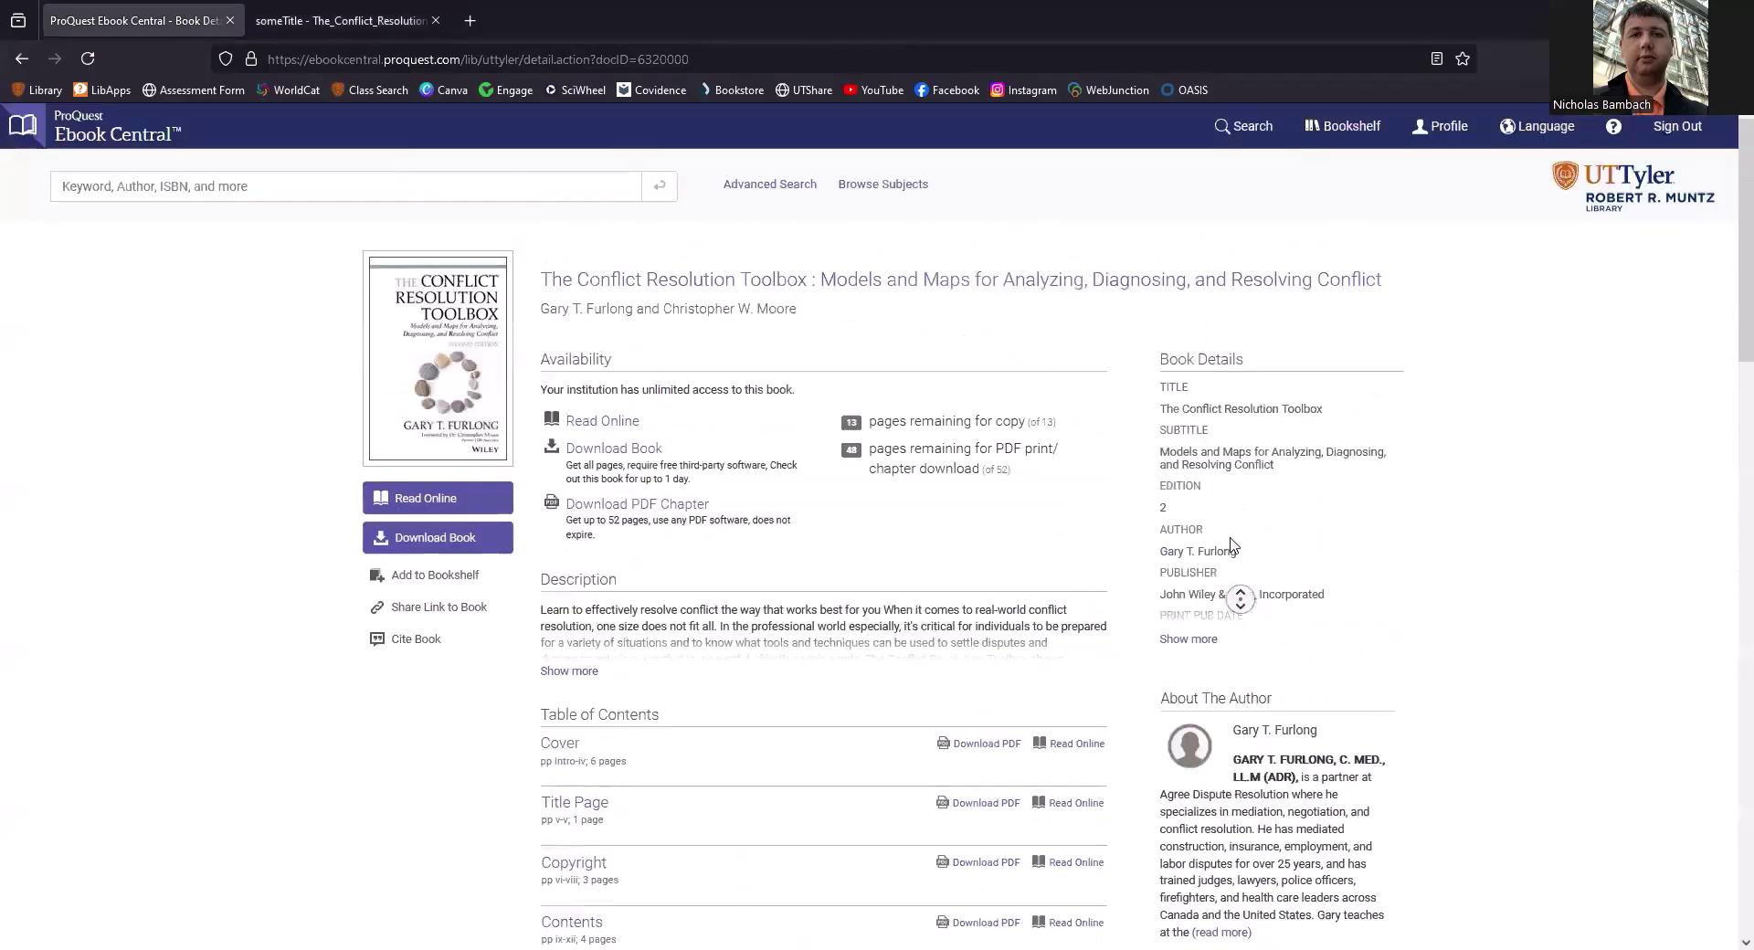
middle_click(1230, 539)
Step: Replace the open PDF with the library homepage and open Databases by Title from its SwoopSearch section
left_click(342, 20)
left_click(38, 89)
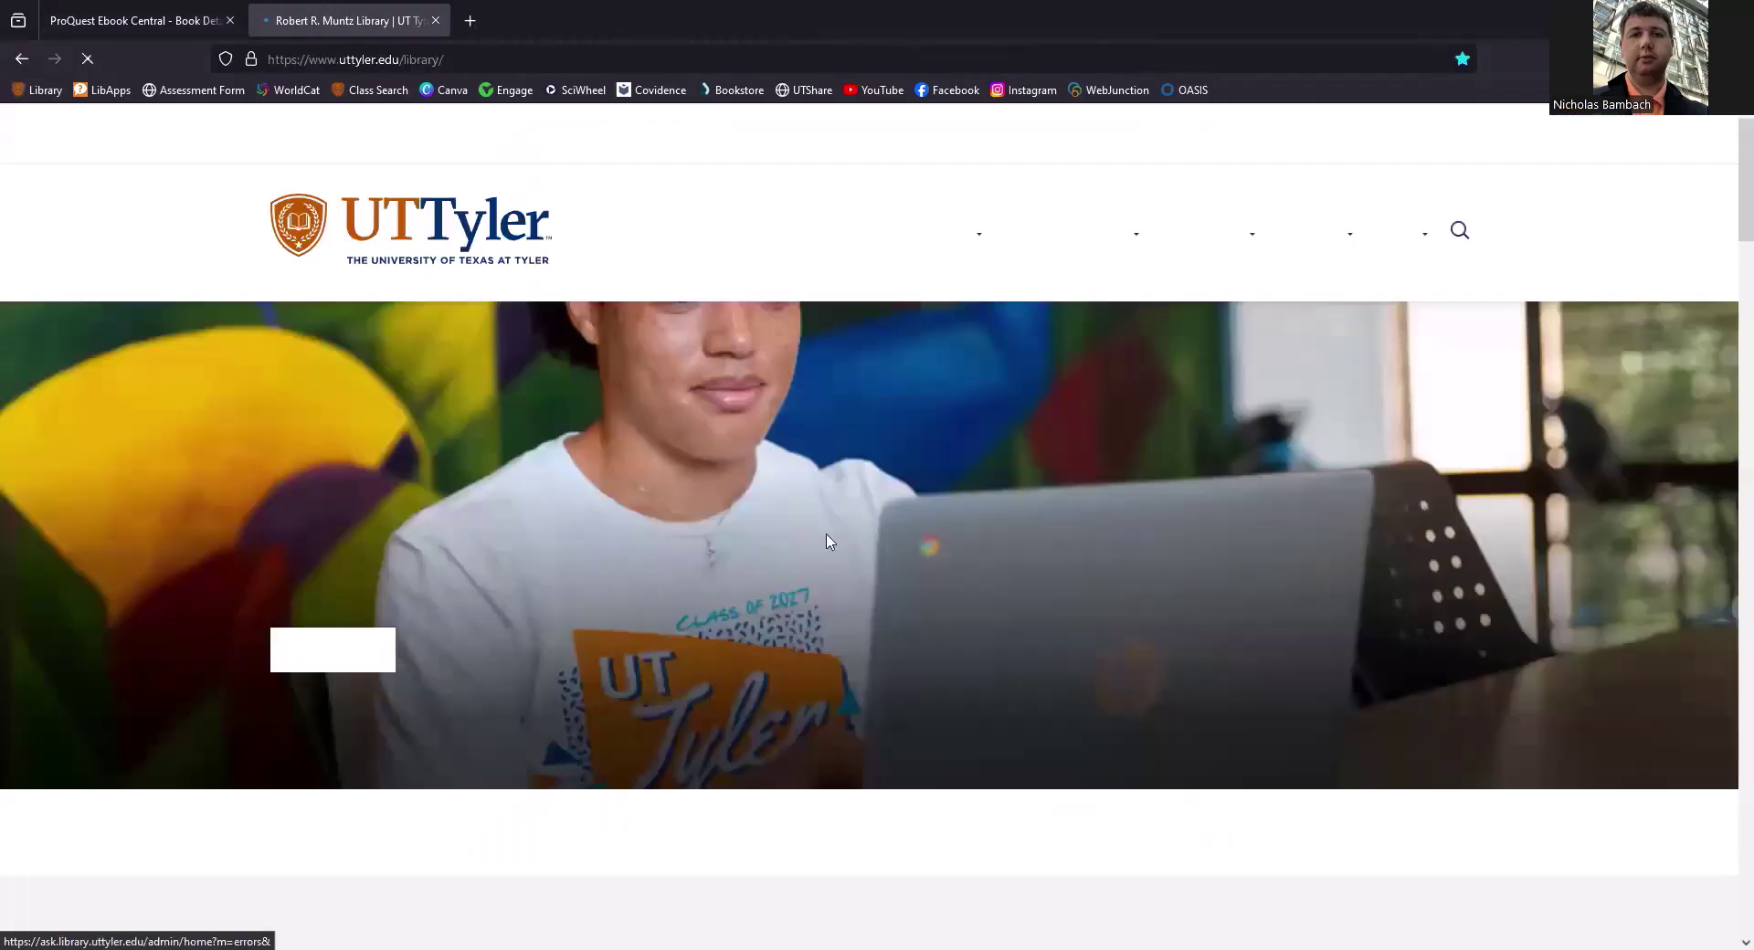
scroll(983, 638, "down", 10)
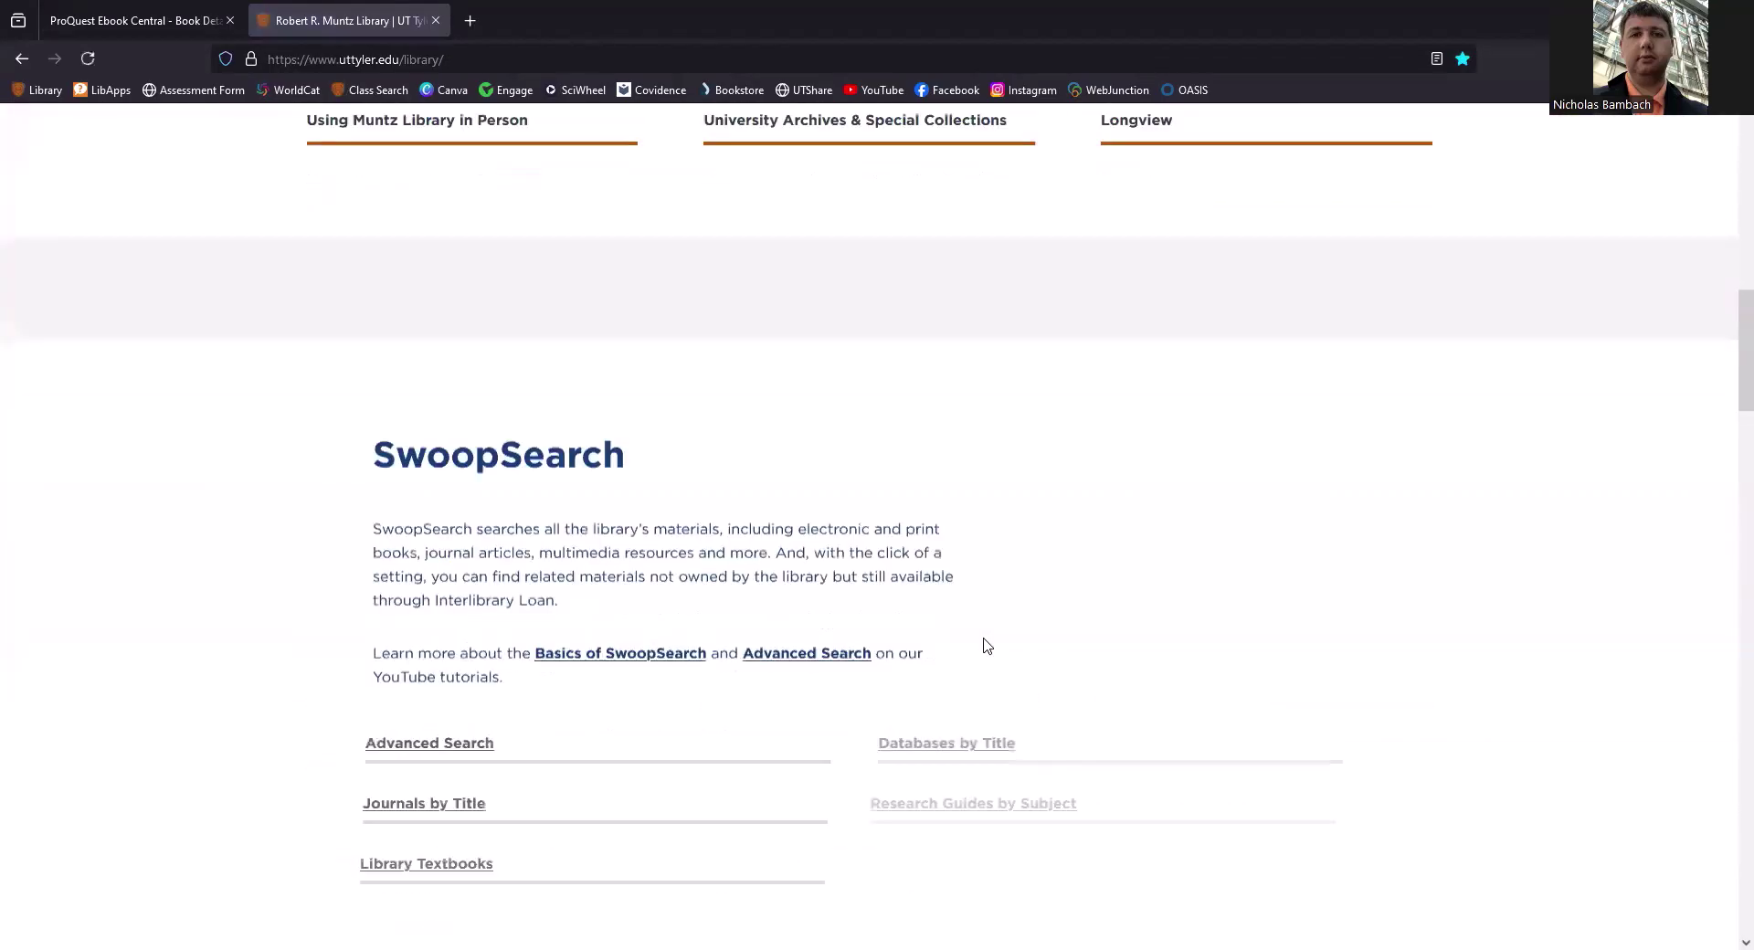
scroll(985, 643, "down", 4)
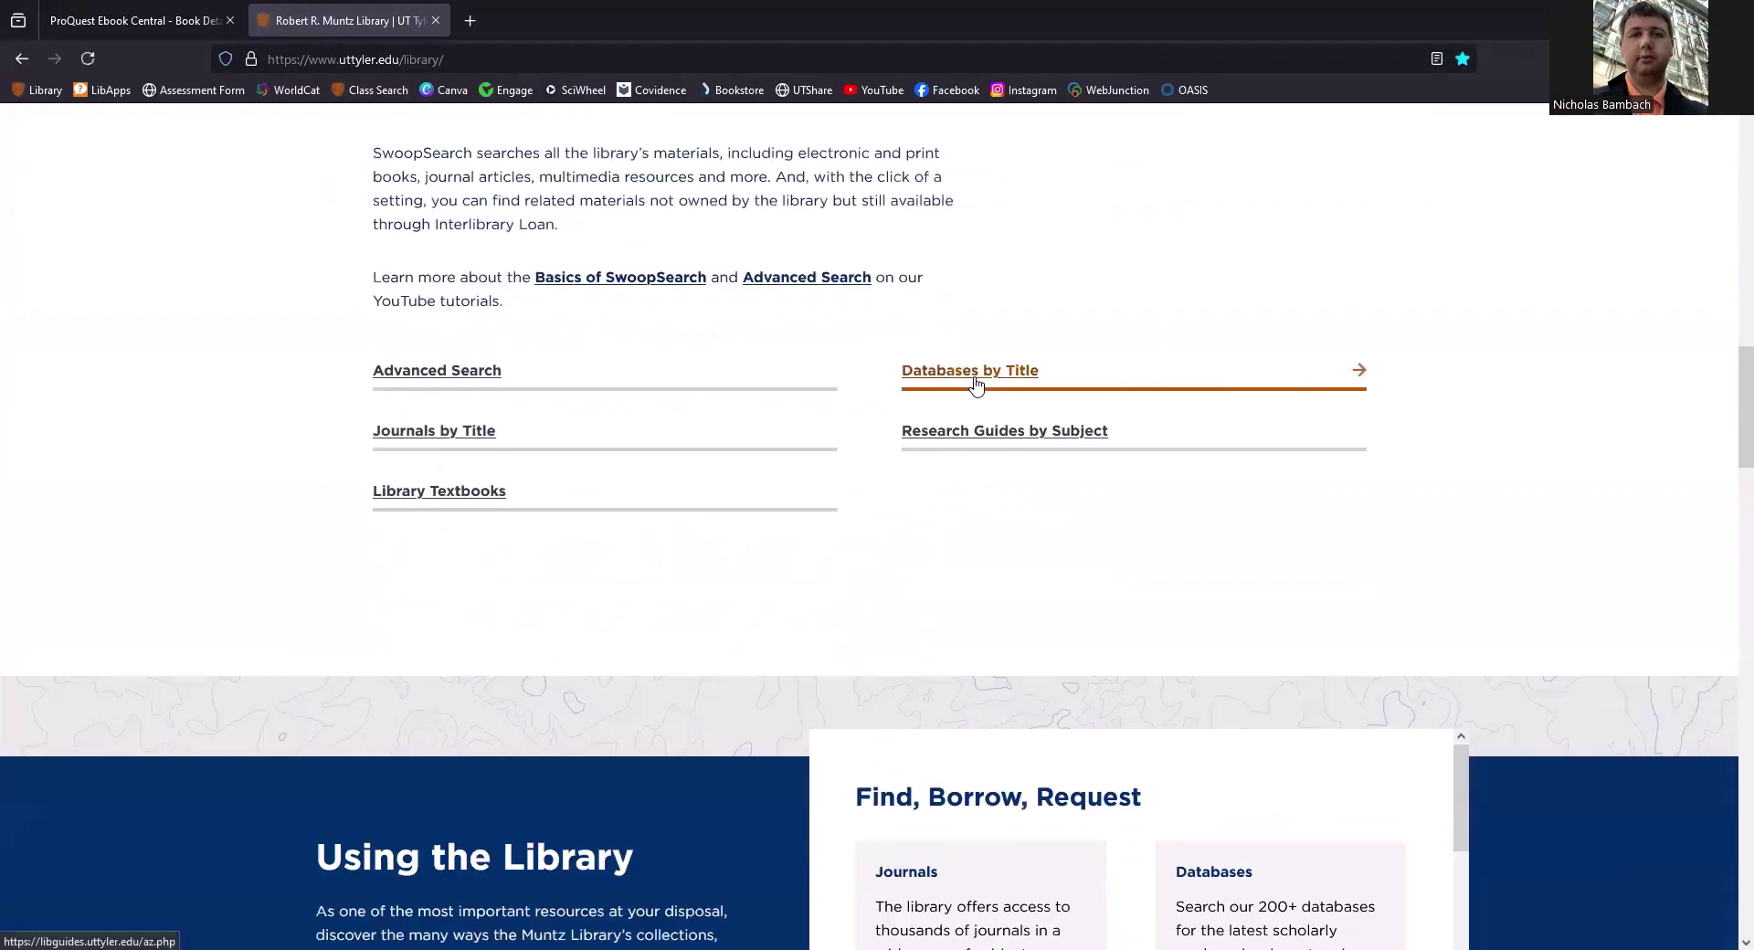
left_click(975, 384)
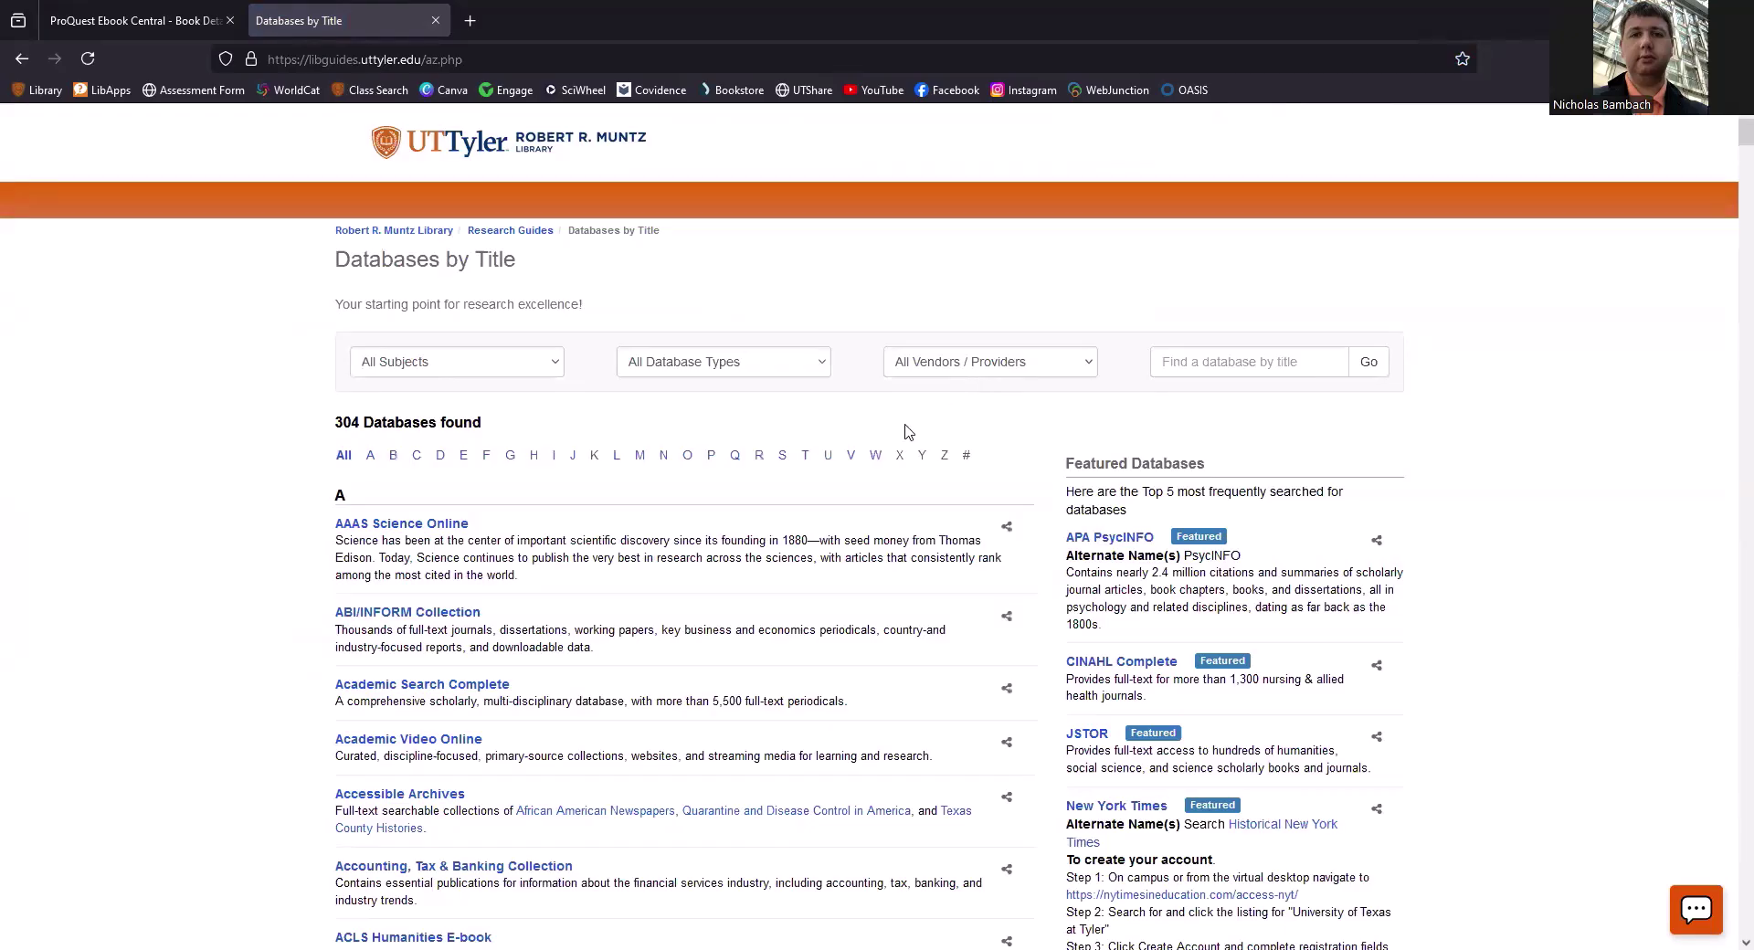
Step: Look through the featured databases, filter the list by the subject Human Resource Development and view its Best Bets
scroll(908, 431, "down", 2)
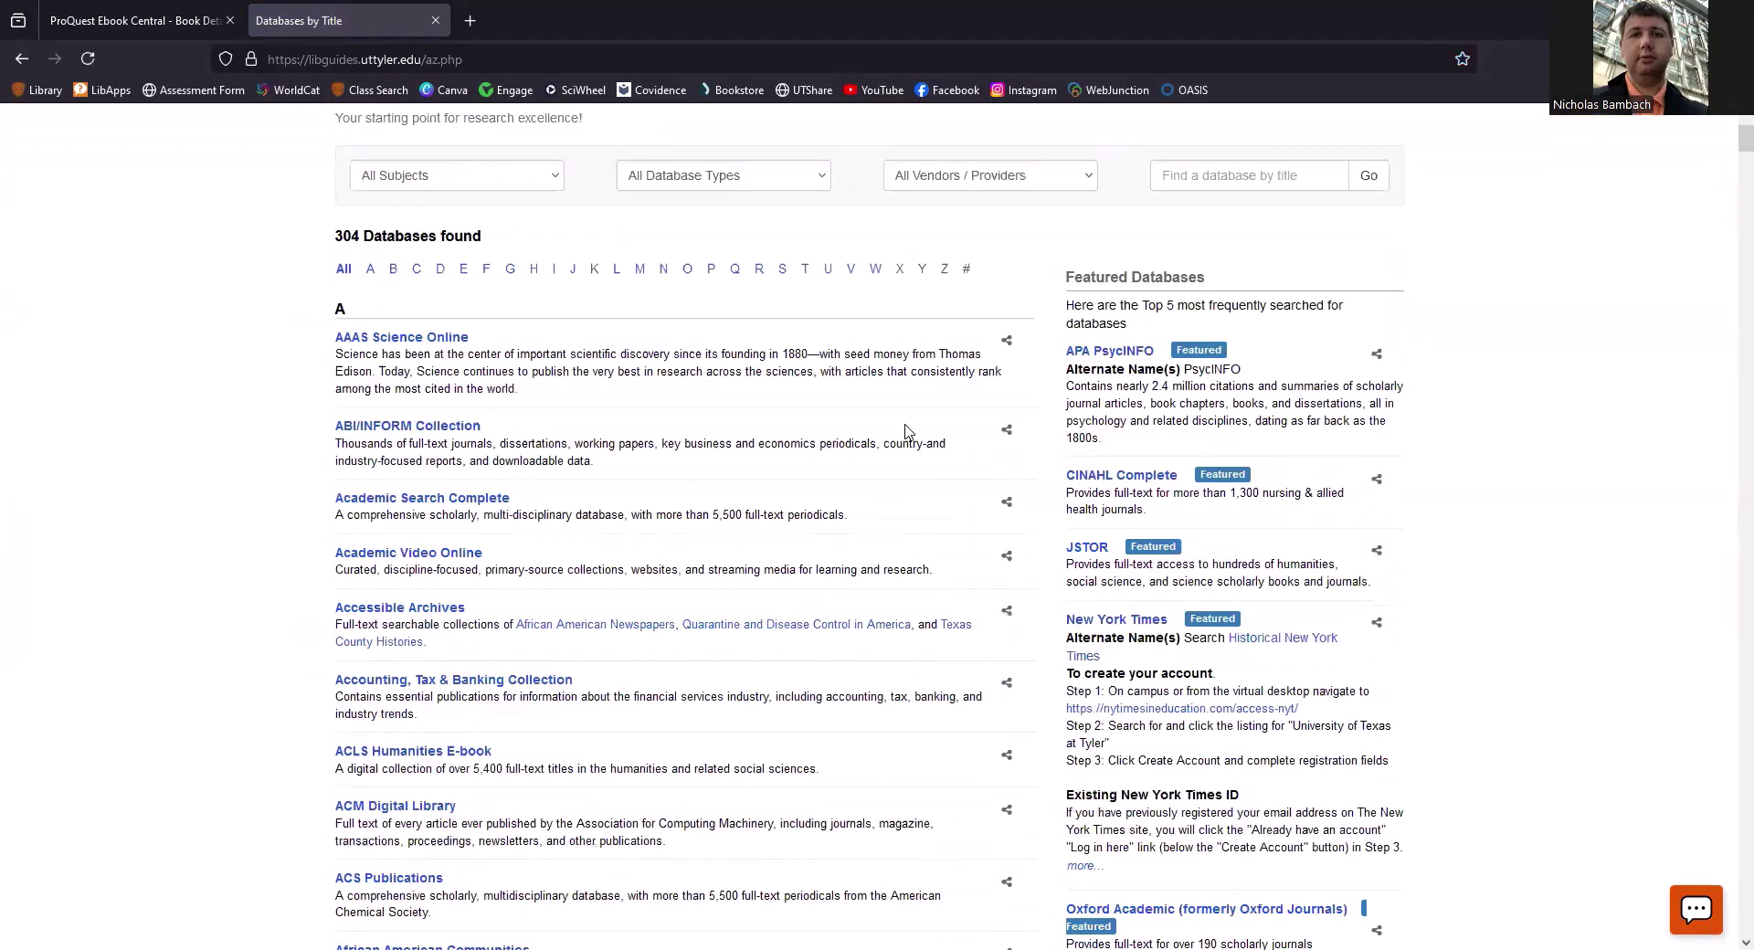
scroll(908, 431, "down", 1)
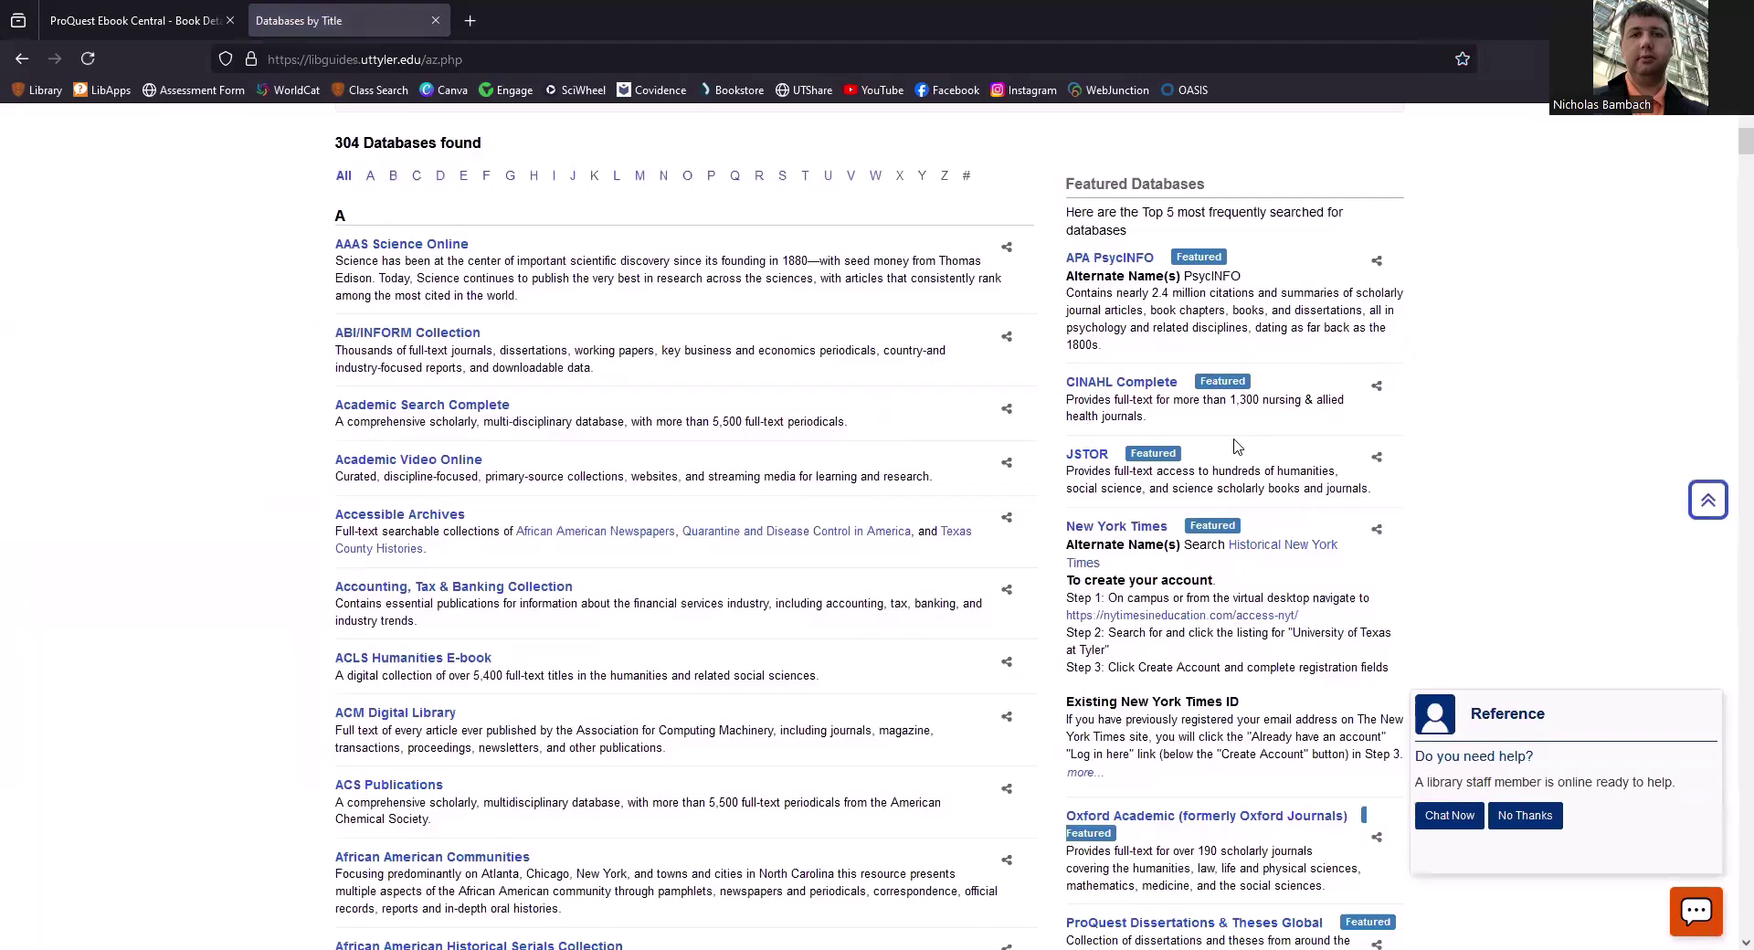
scroll(1237, 446, "down", 1)
scroll(1237, 447, "down", 3)
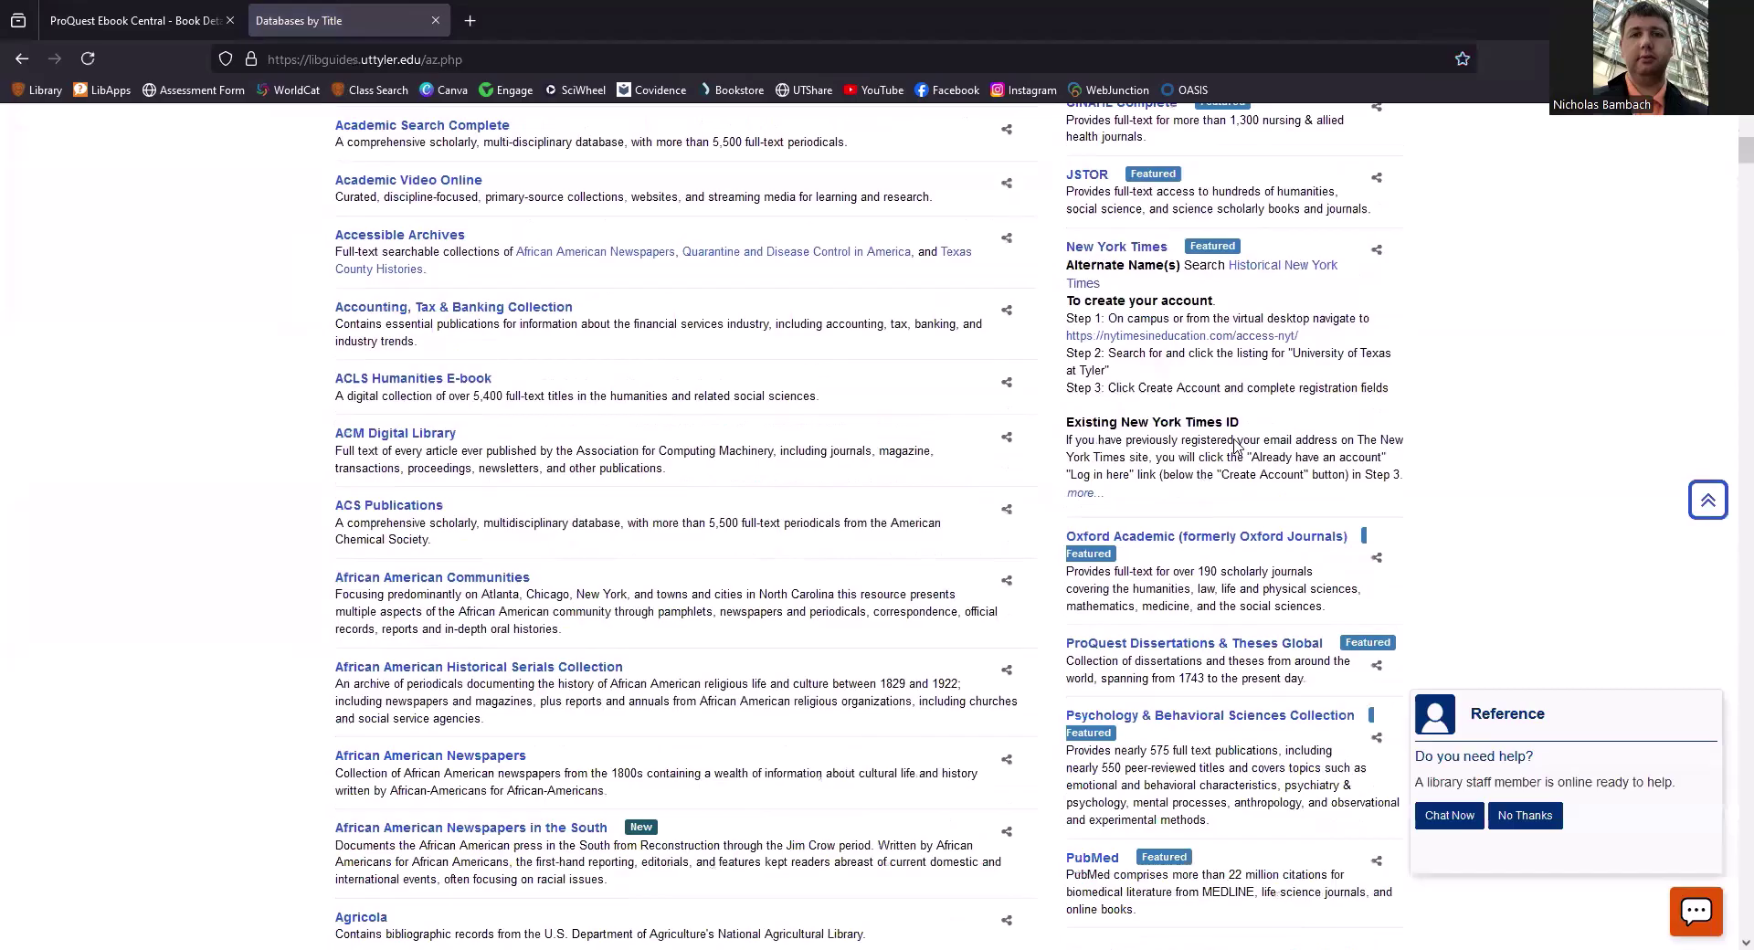
scroll(1236, 447, "up", 6)
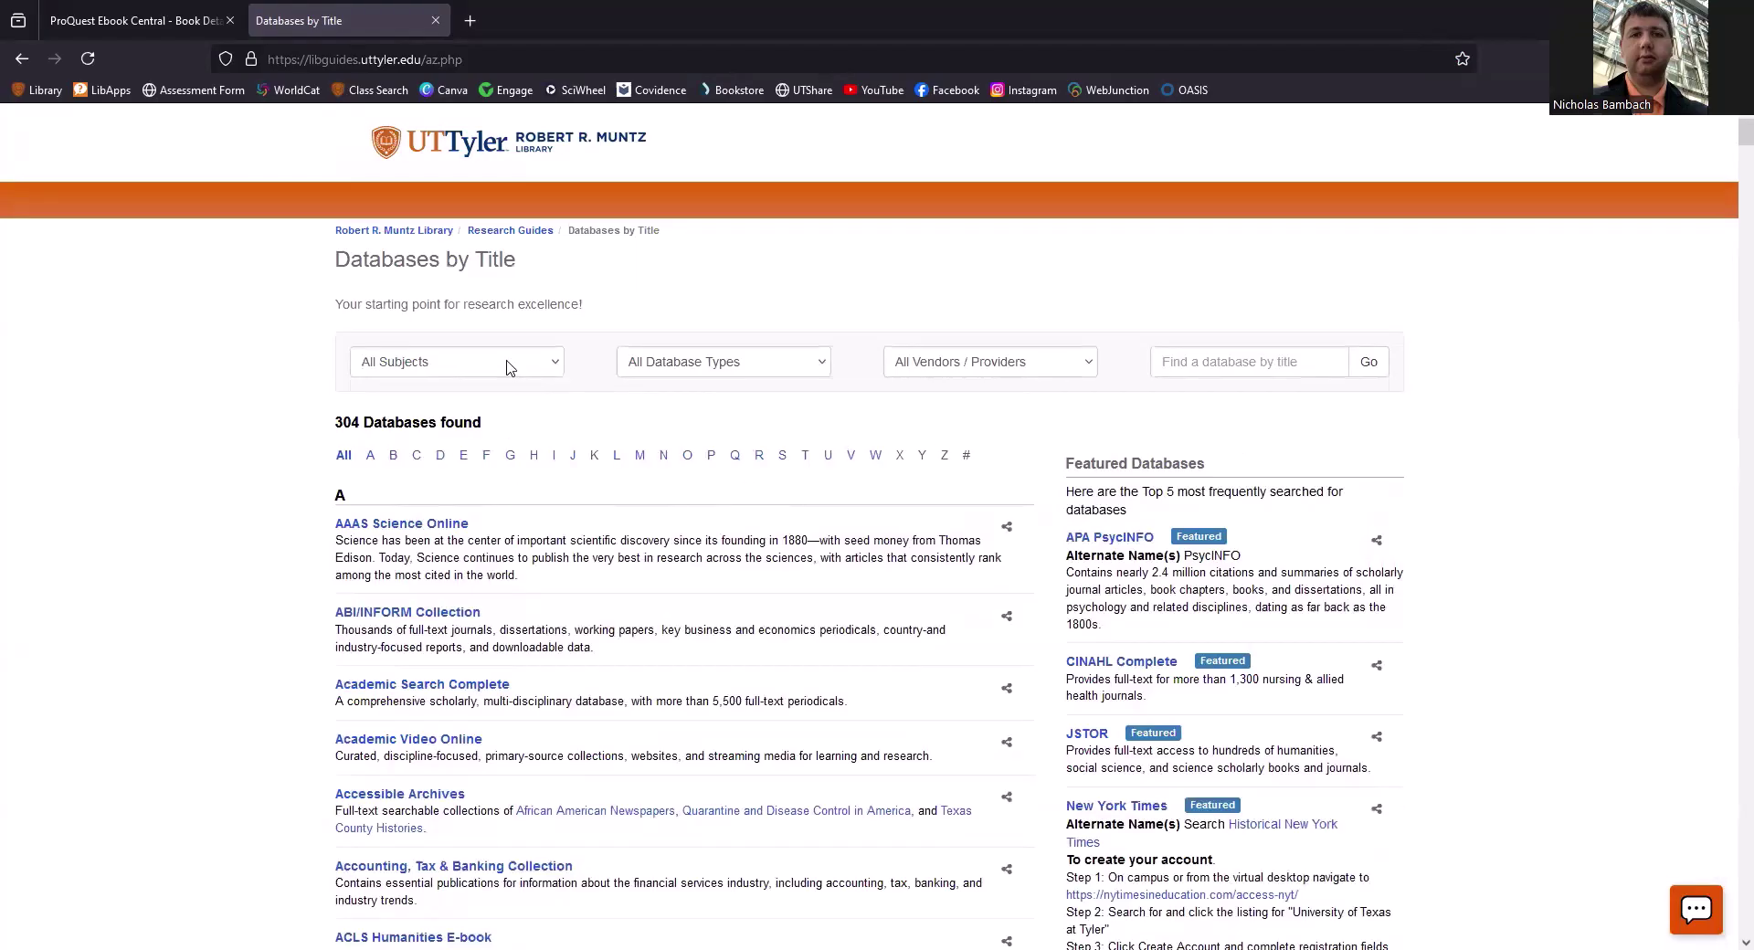
left_click(507, 366)
scroll(490, 703, "down", 2)
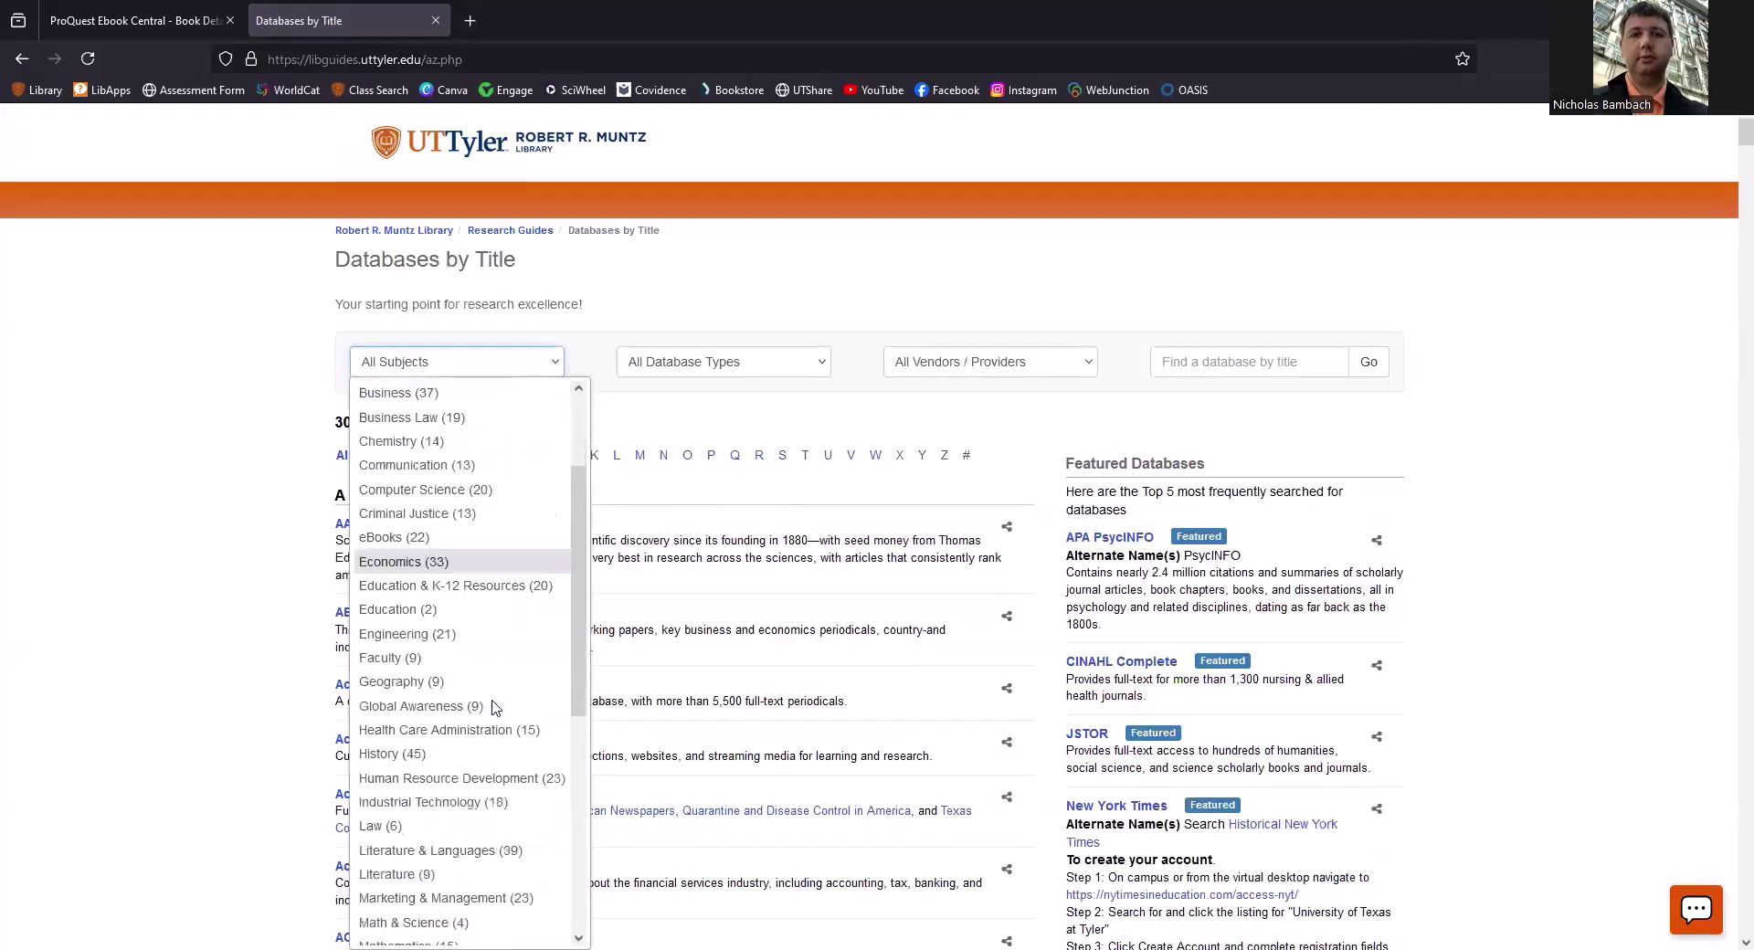
left_click(474, 781)
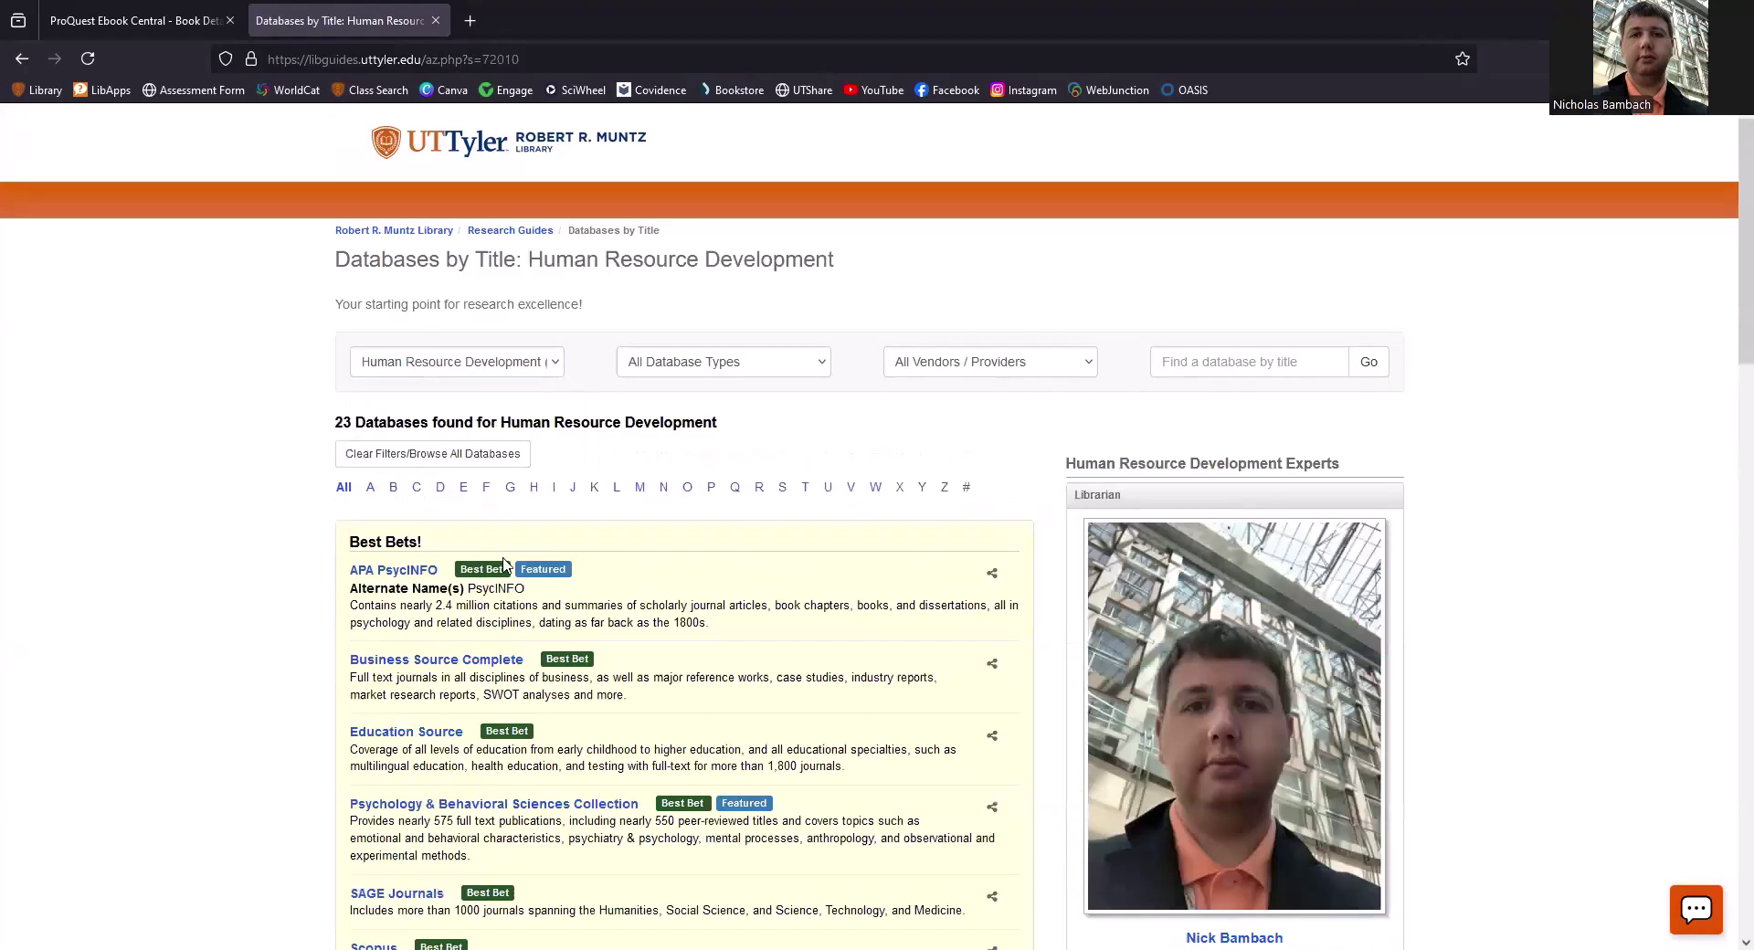
scroll(240, 654, "down", 3)
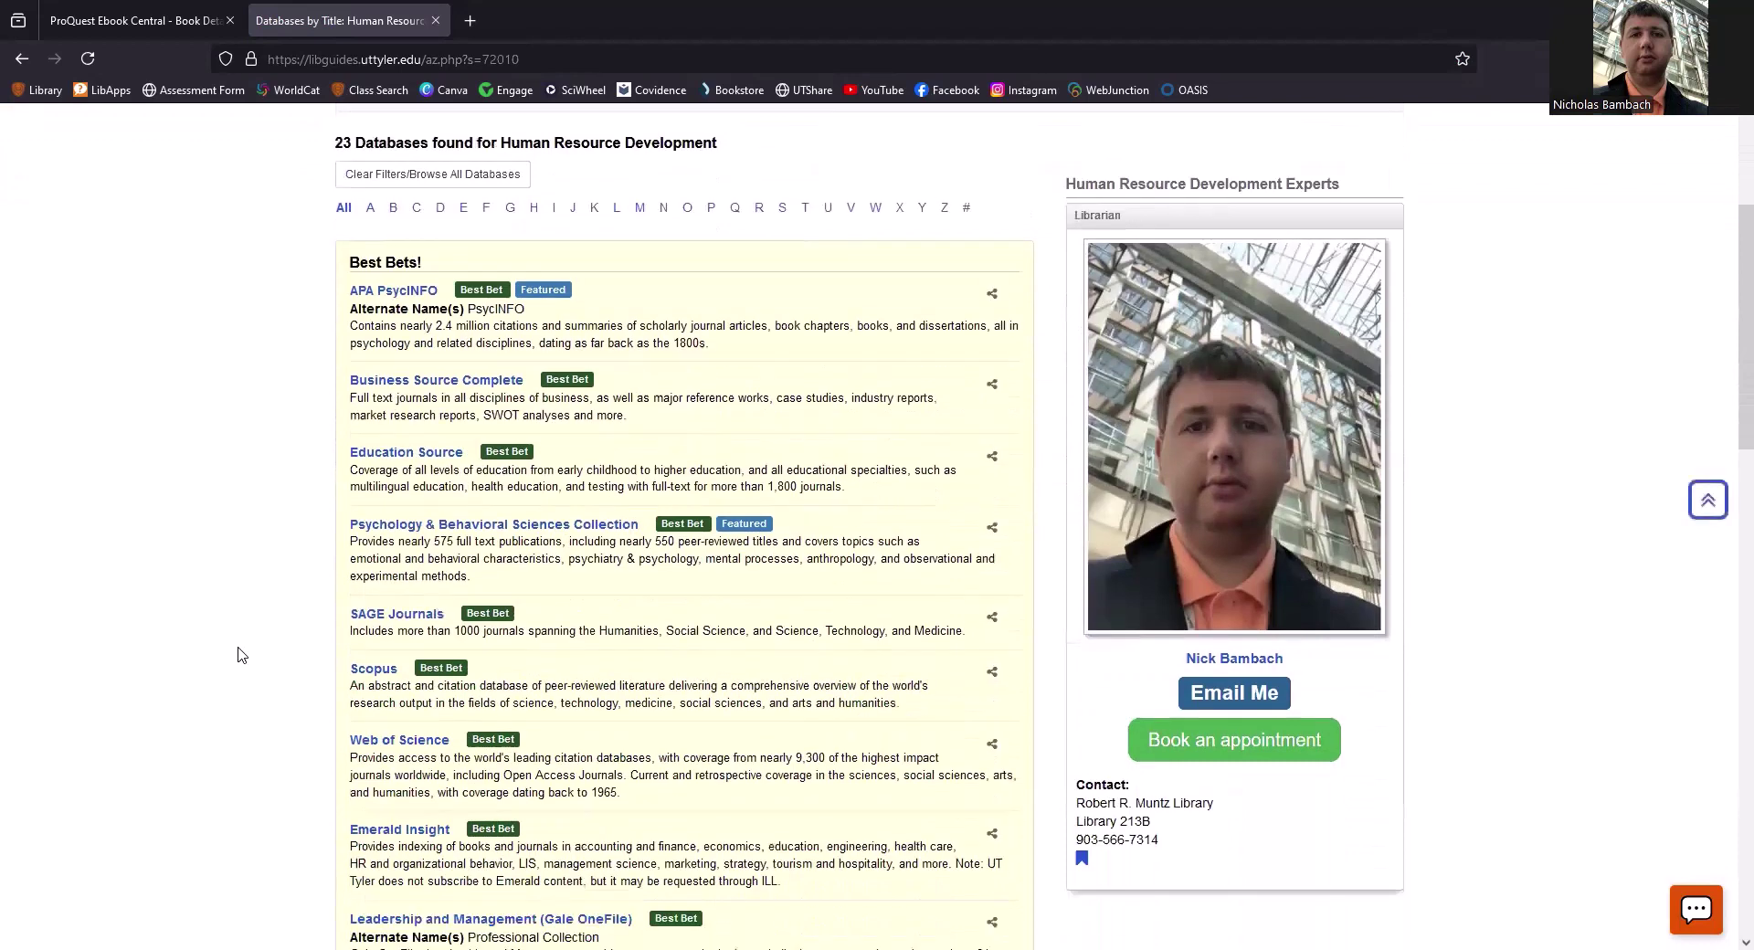
Step: Look through the Human Resource Development databases and highlight the Human Resource Development guide in the related guides list
scroll(239, 654, "down", 1)
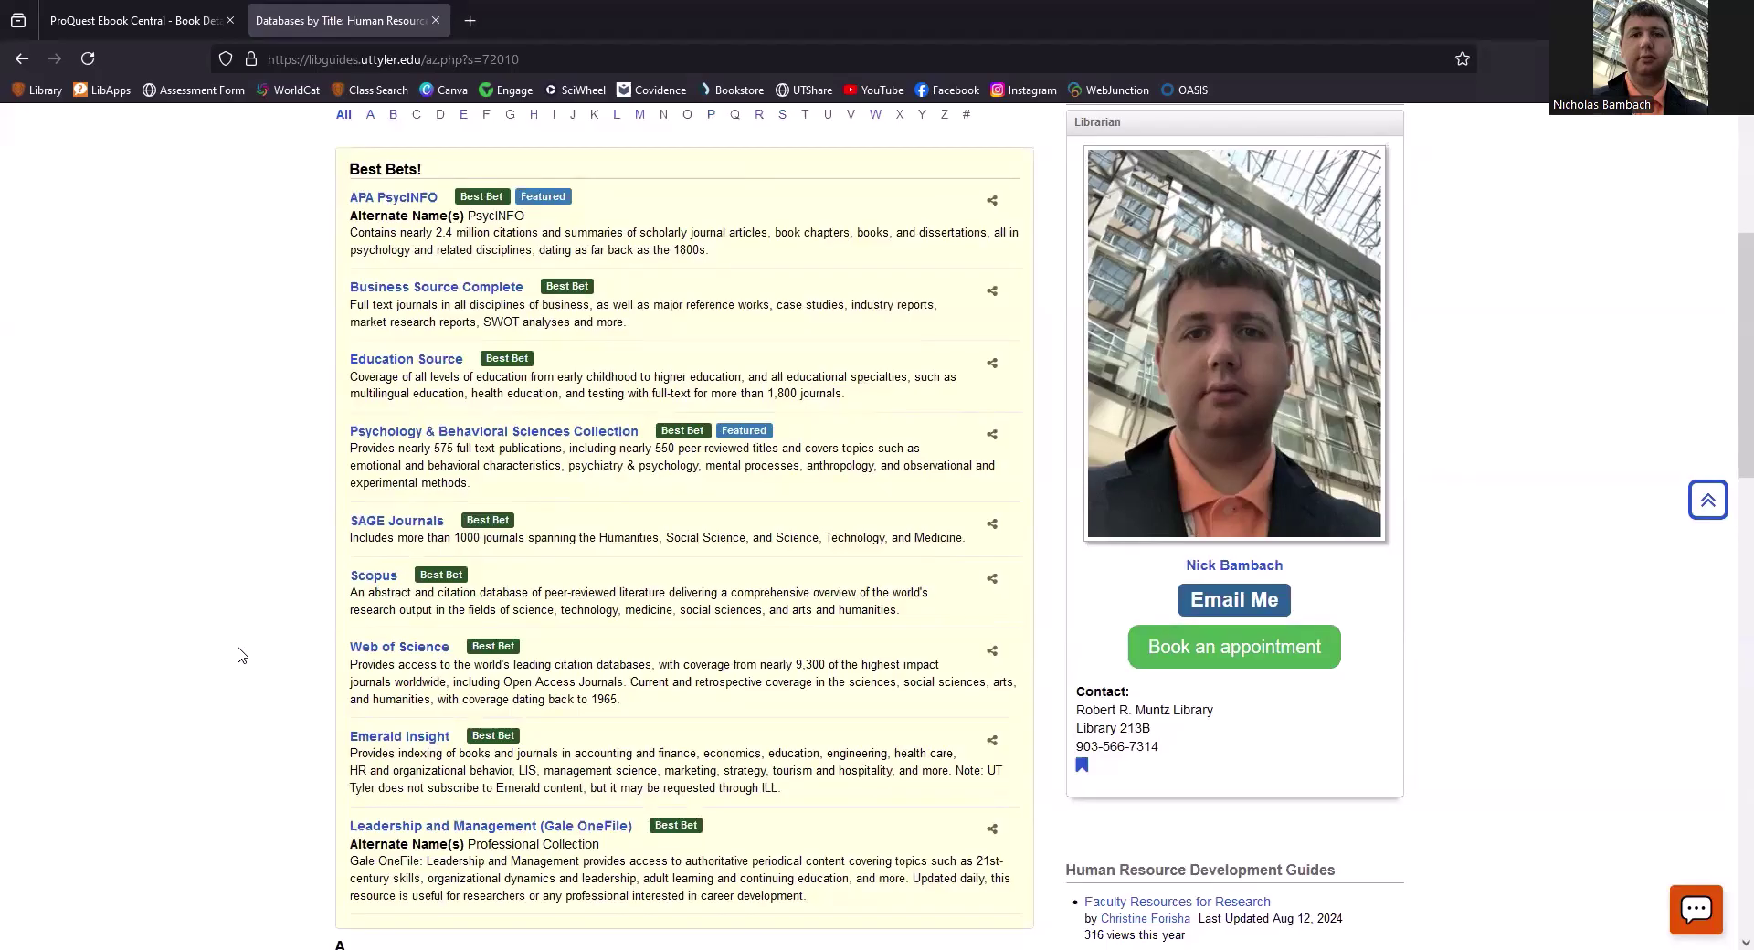
scroll(240, 655, "down", 5)
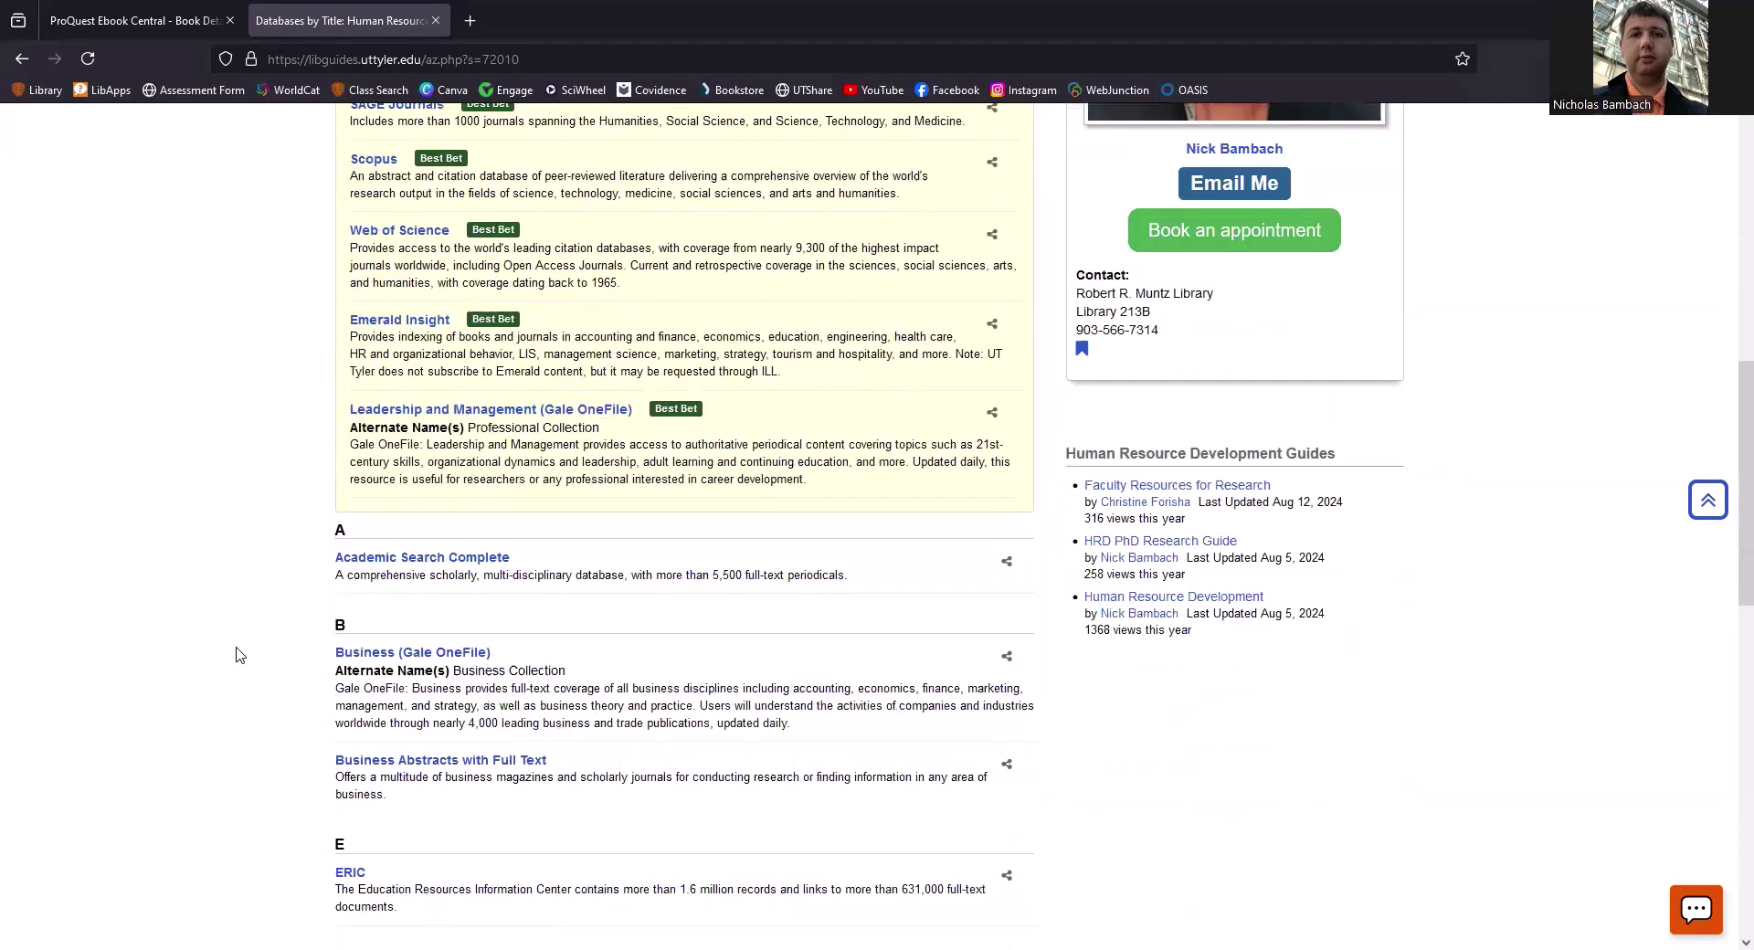
scroll(235, 655, "down", 5)
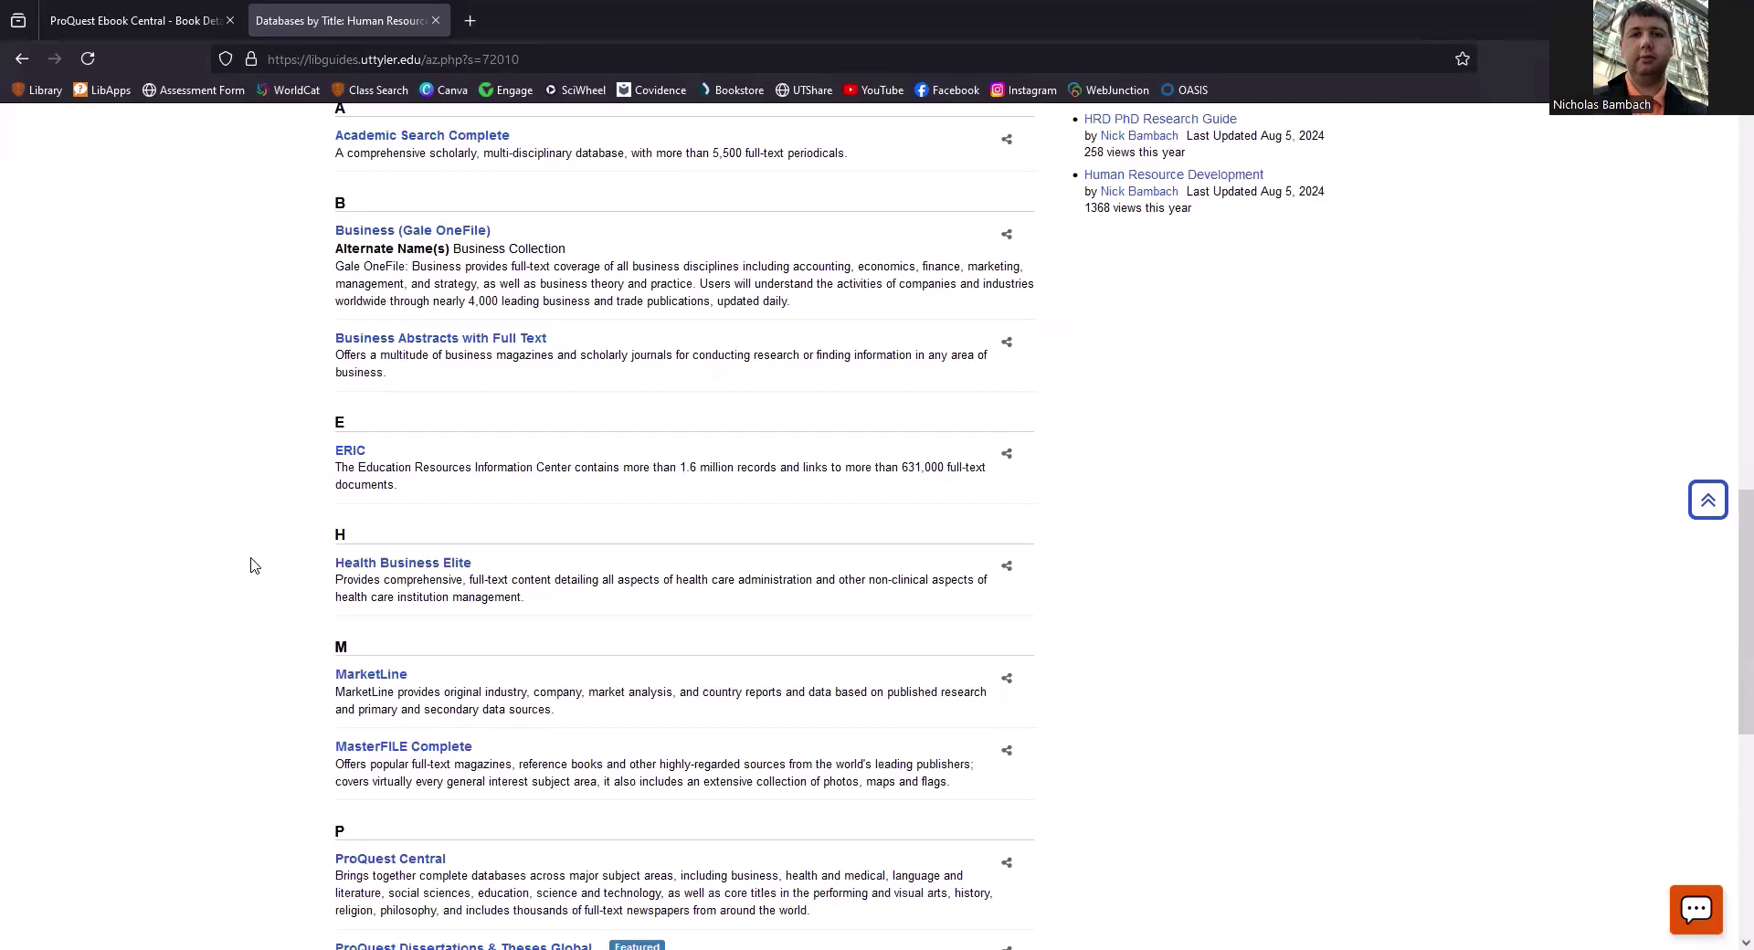
scroll(254, 566, "down", 2)
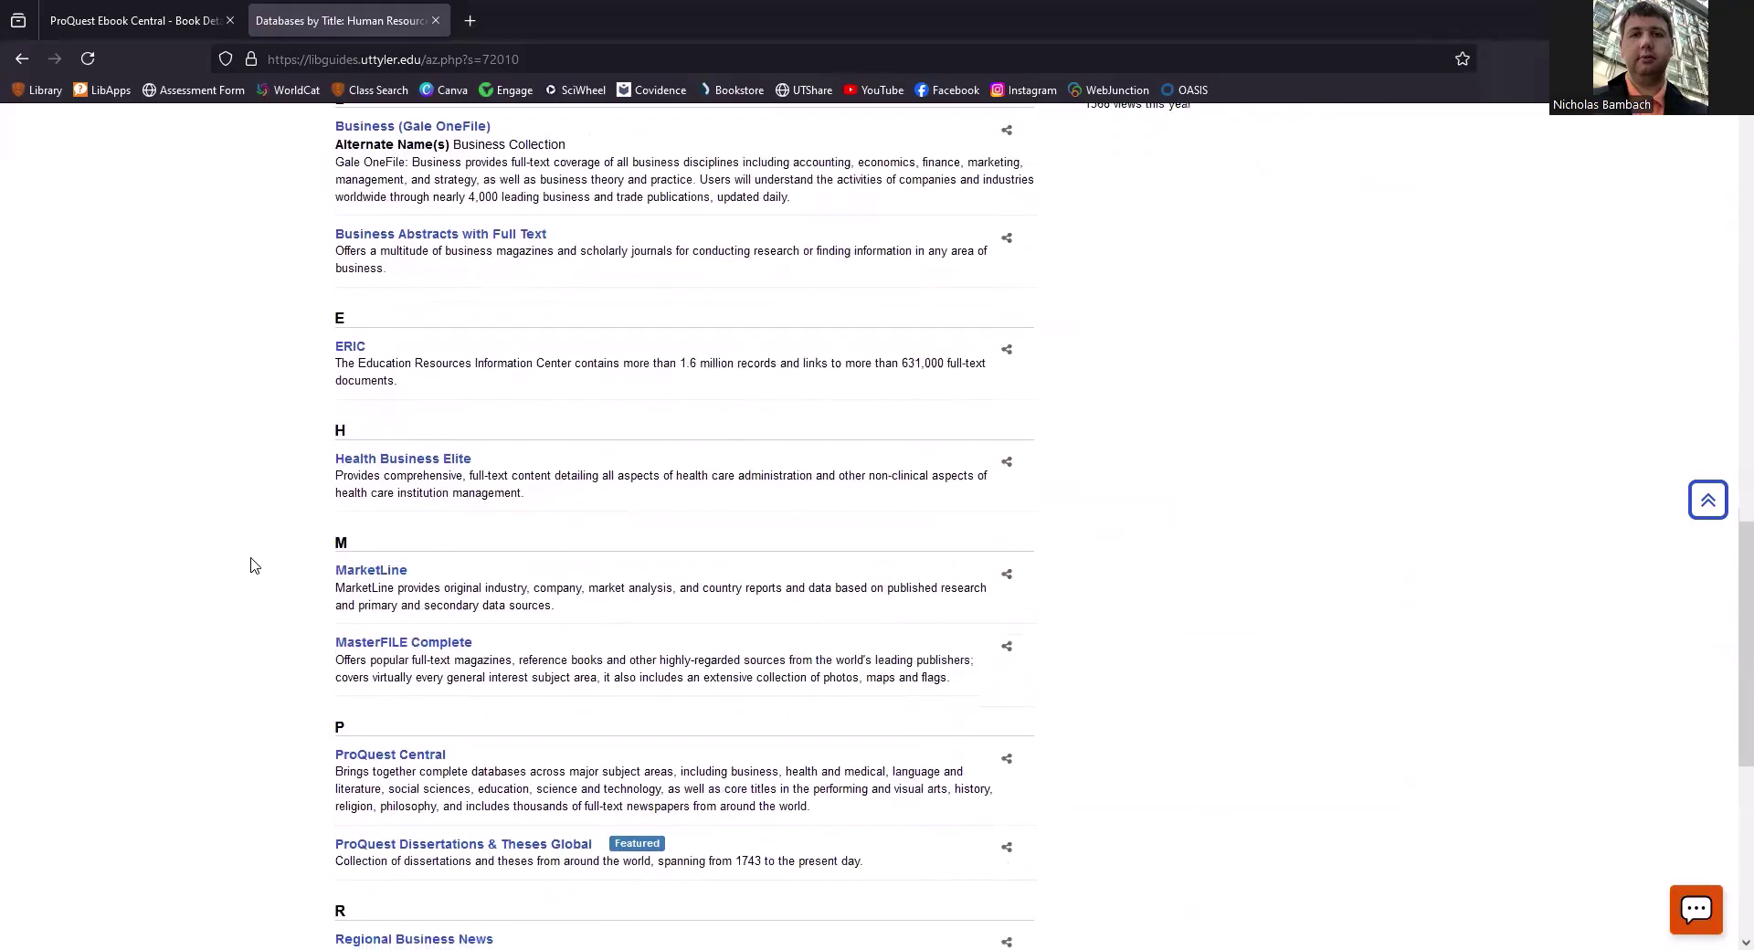
scroll(254, 566, "up", 5)
scroll(253, 566, "up", 4)
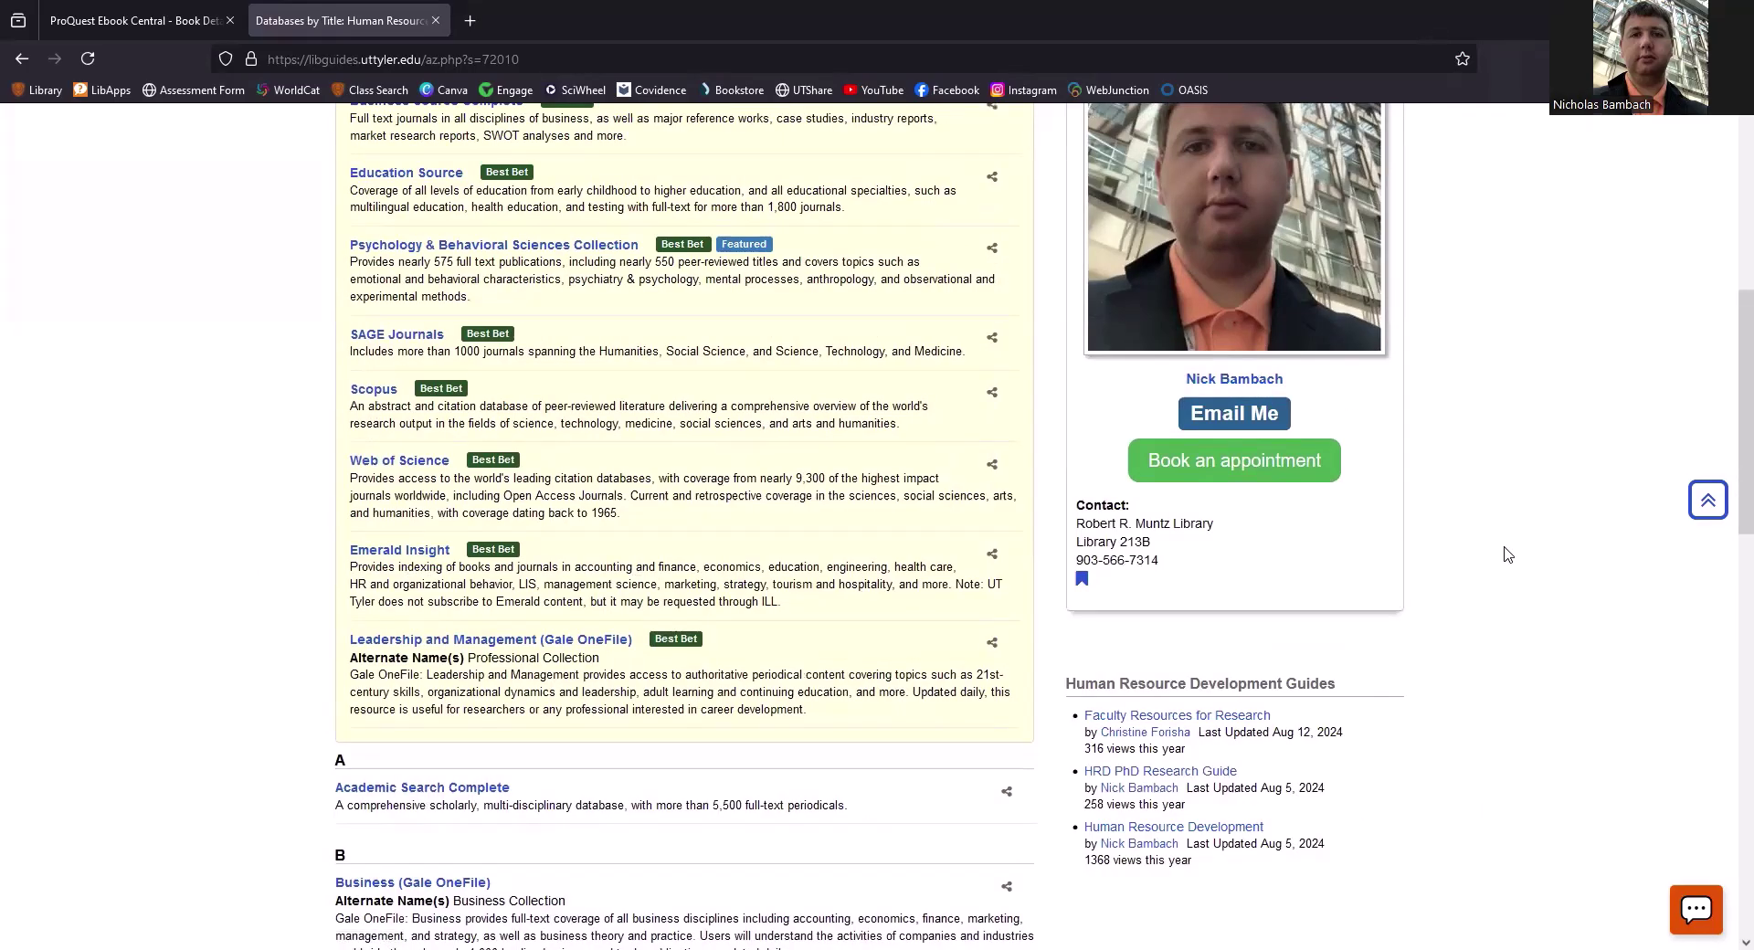
triple_click(1292, 834)
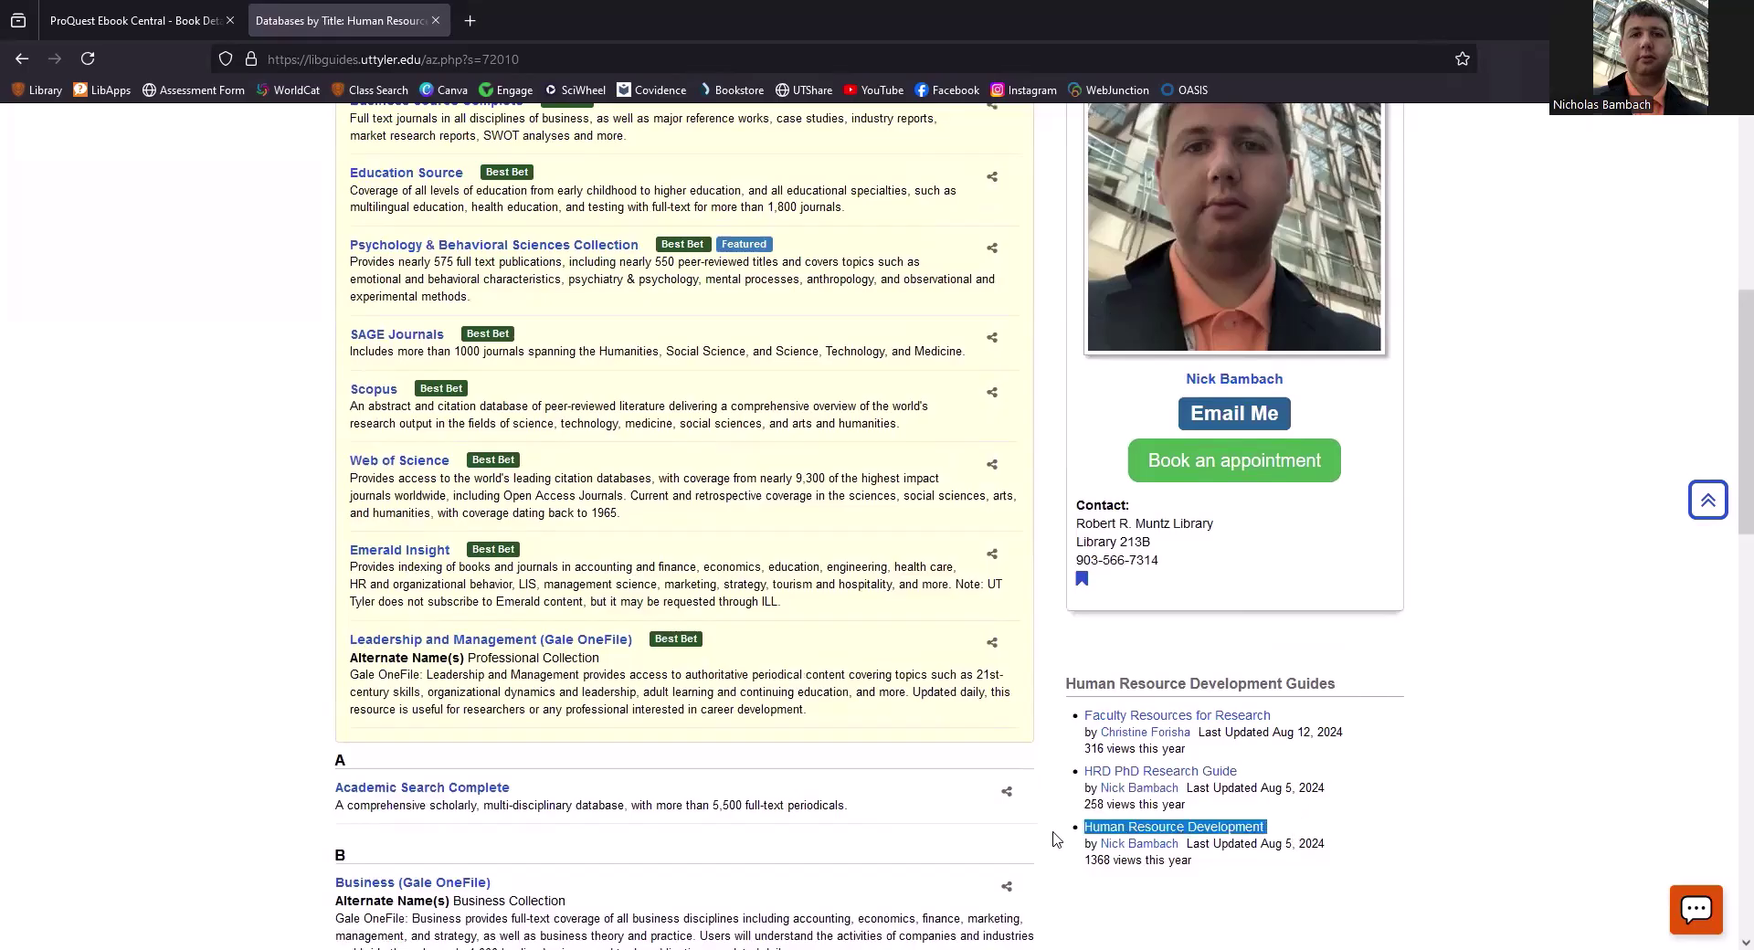
Step: Return to the Robert R. Muntz Library homepage and open Journals by Title from its SwoopSearch section
scroll(1074, 814, "up", 4)
scroll(1074, 815, "up", 2)
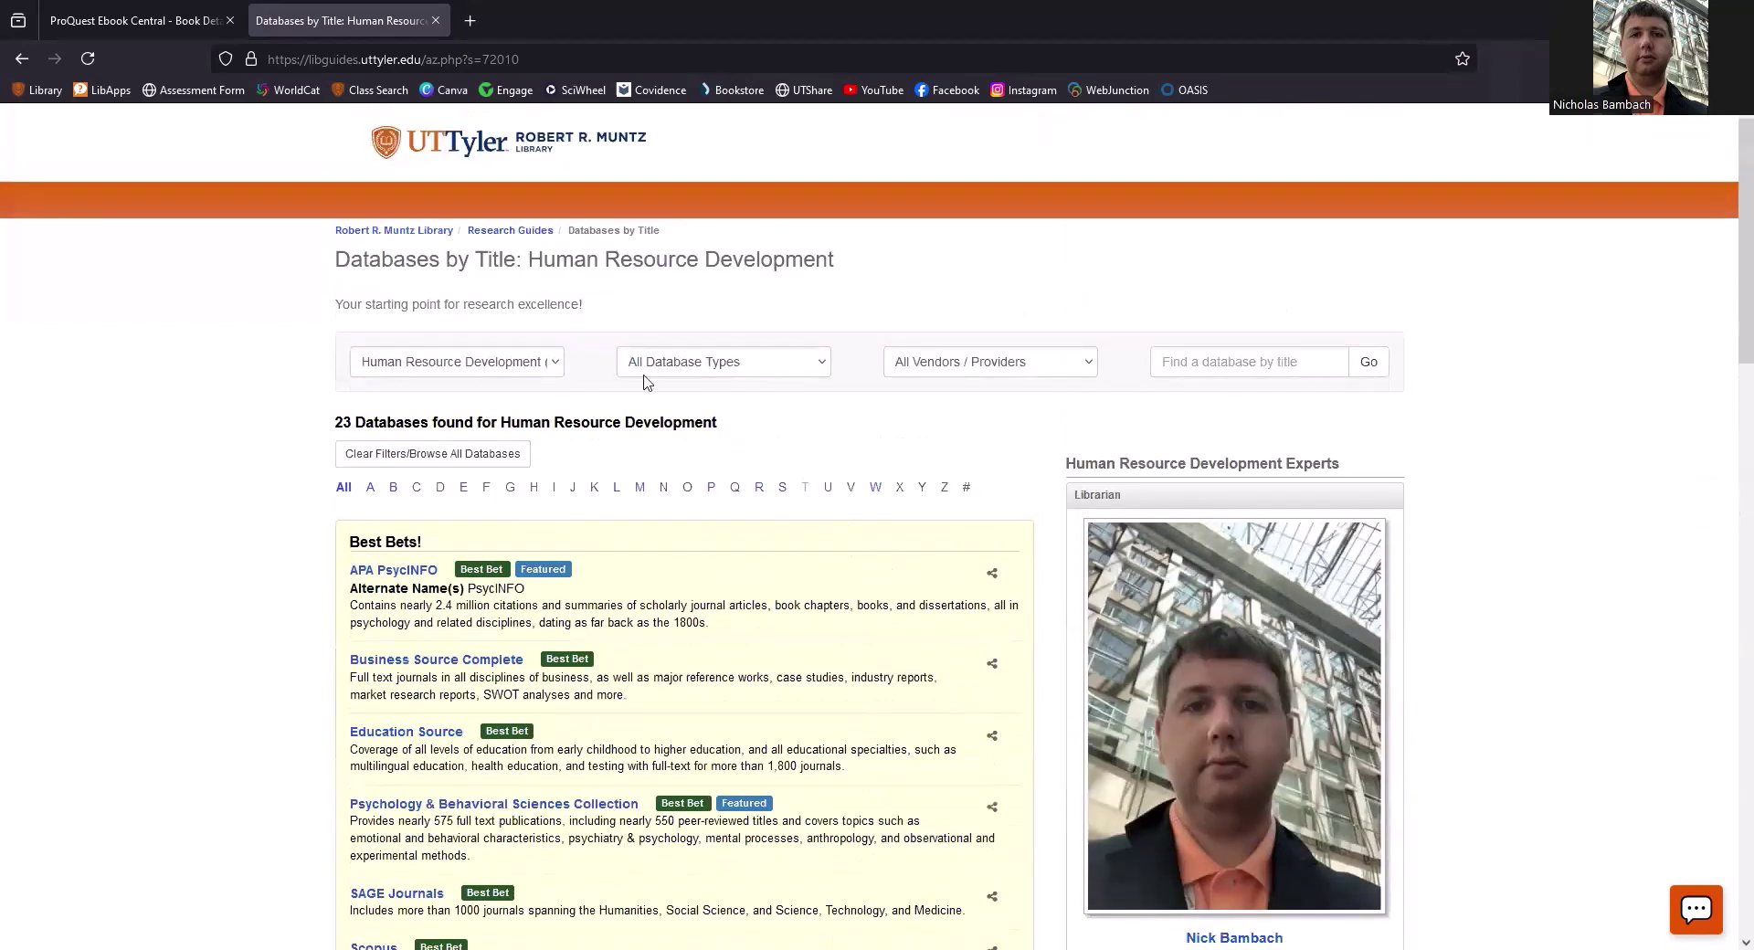
left_click(417, 231)
scroll(744, 709, "down", 12)
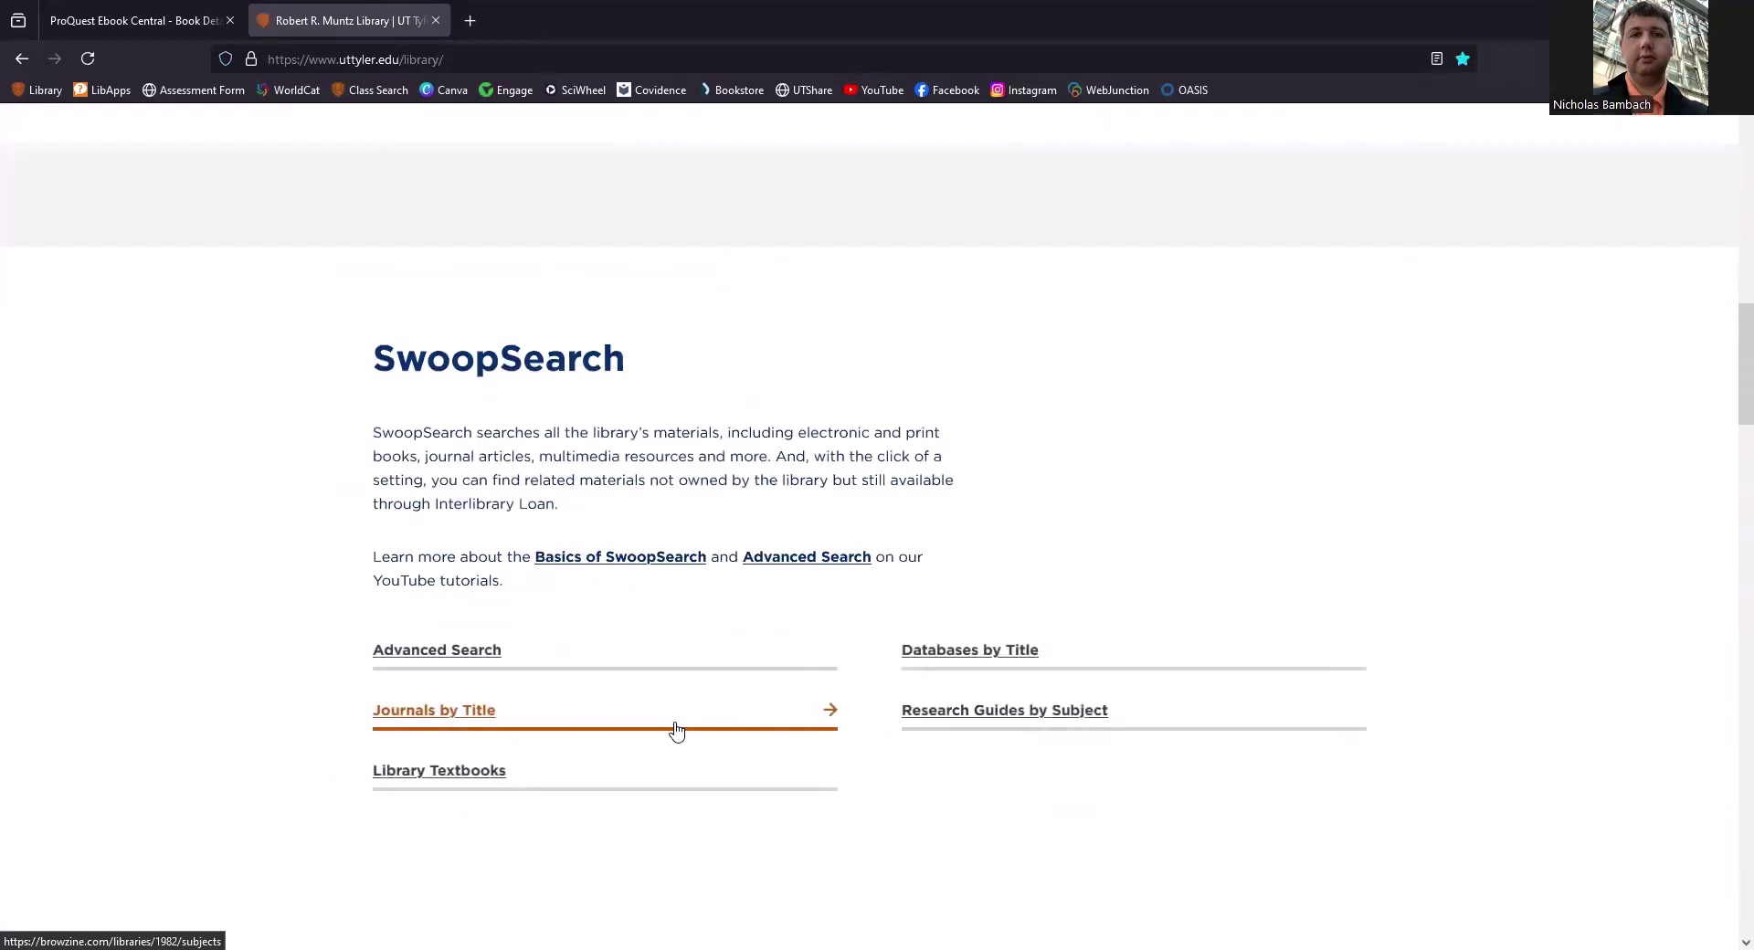
left_click(675, 725)
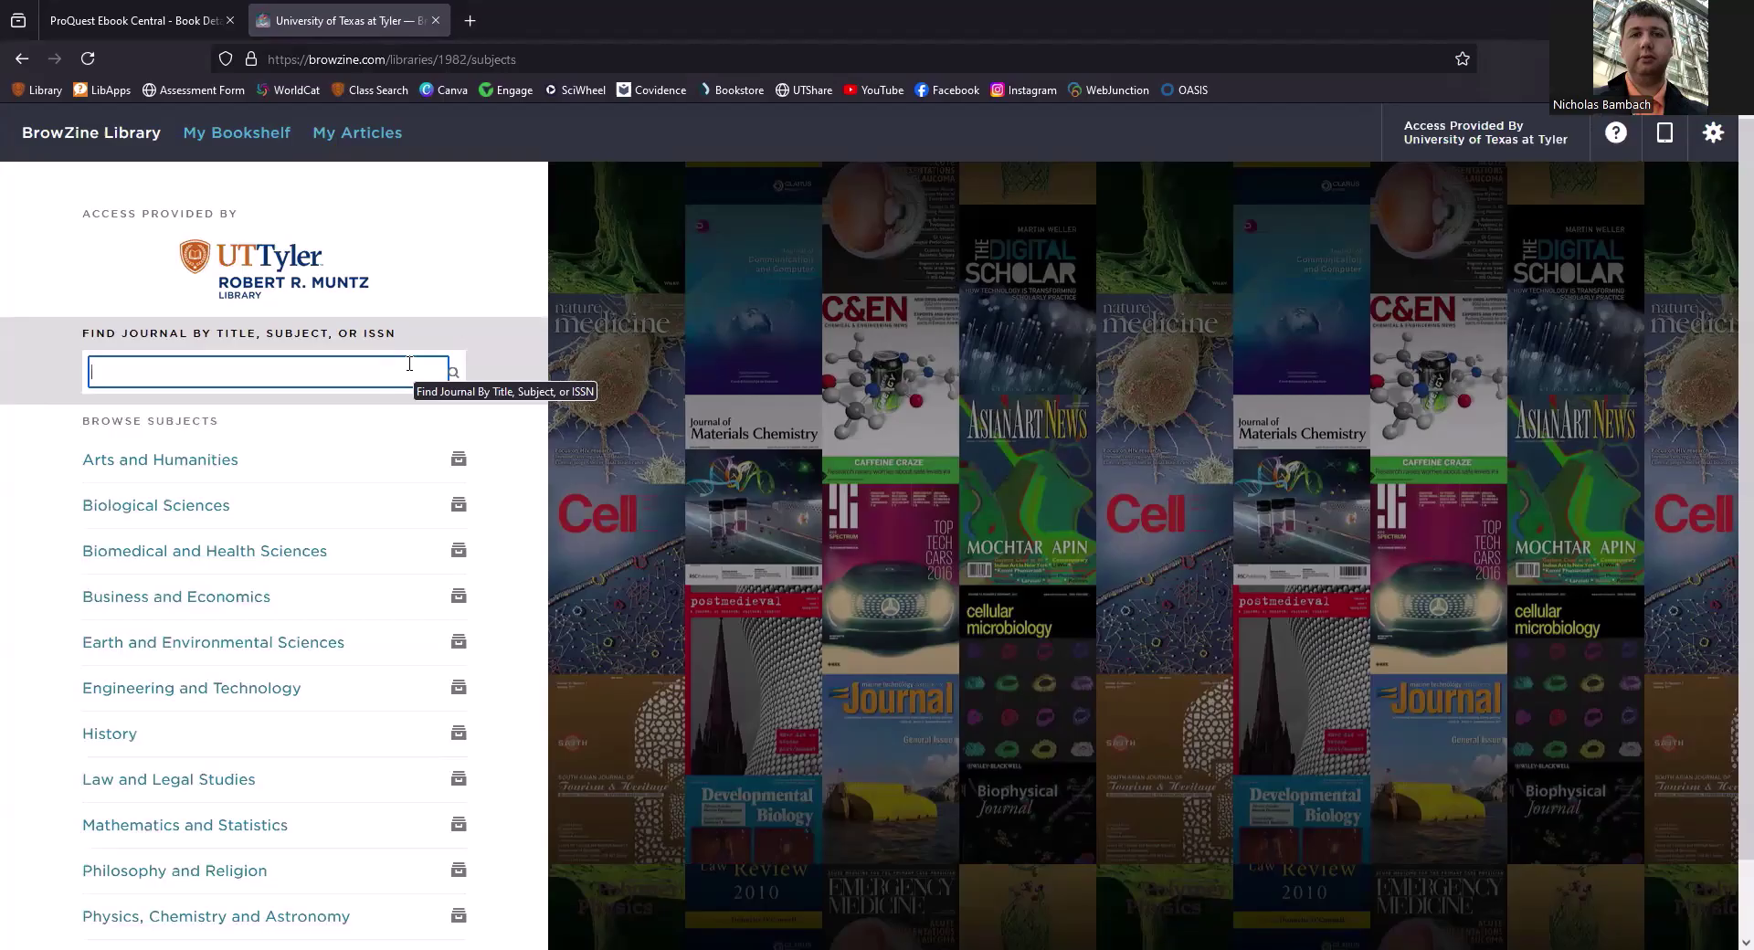
left_click(487, 344)
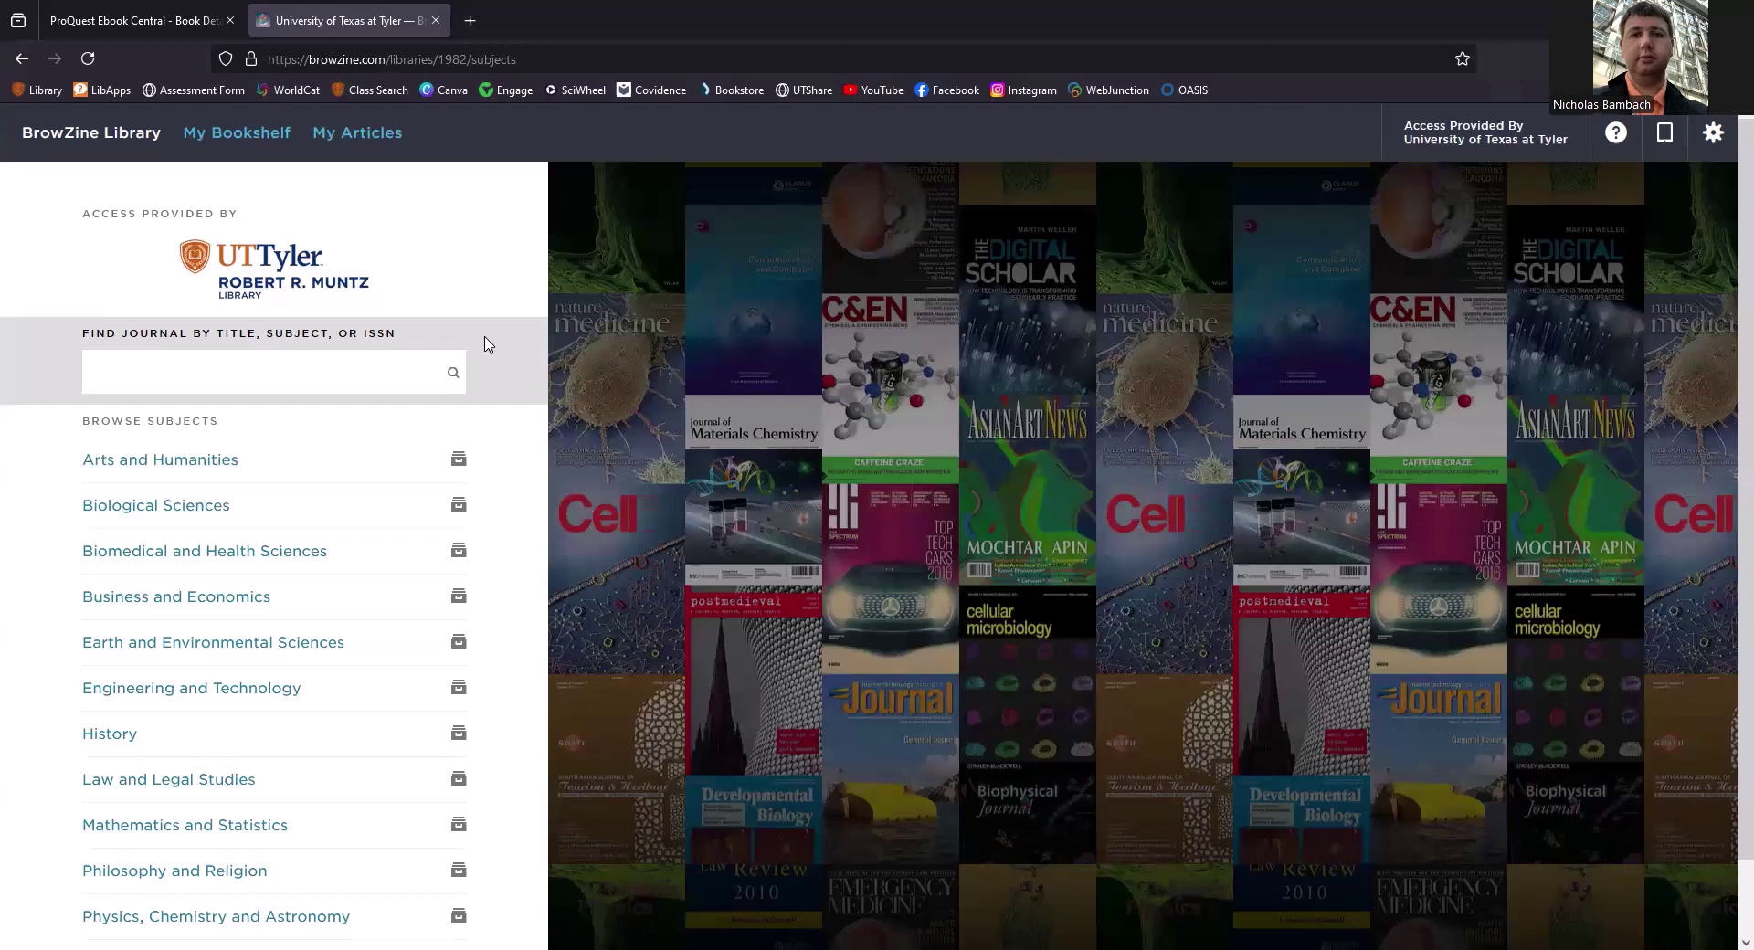
Step: Browse the journals by subject Business and Economics, category Business, and open the Human Resources Management shelf
left_click(284, 610)
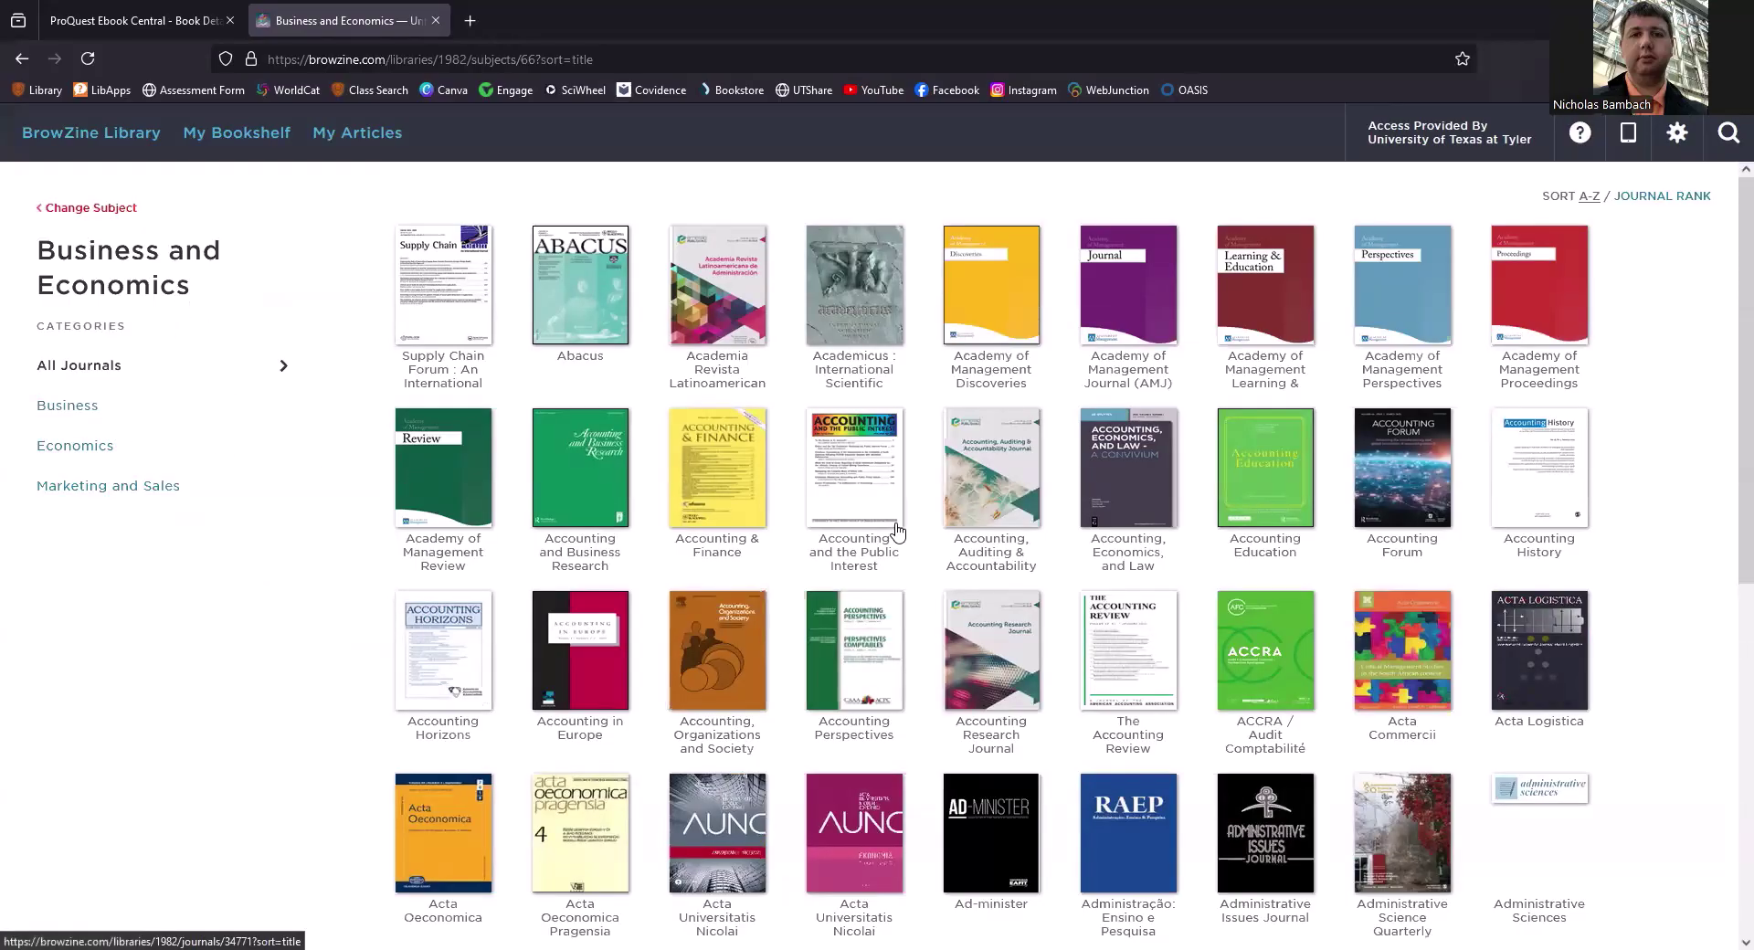
left_click(170, 405)
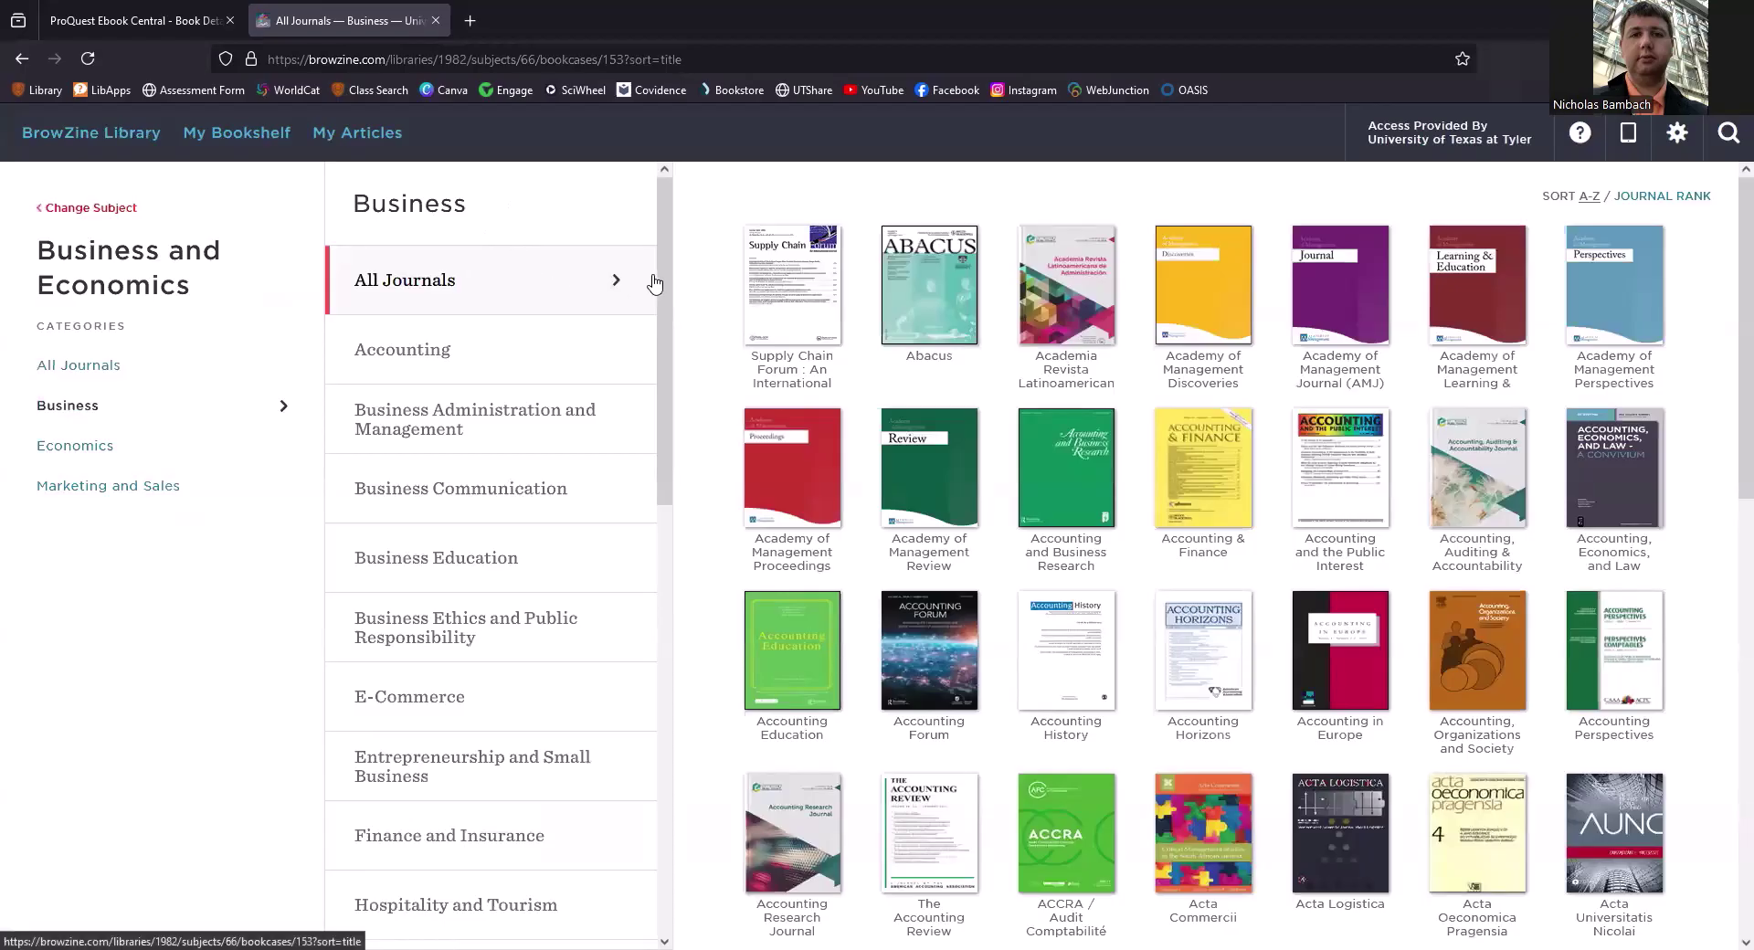
scroll(654, 281, "down", 1)
scroll(650, 289, "down", 1)
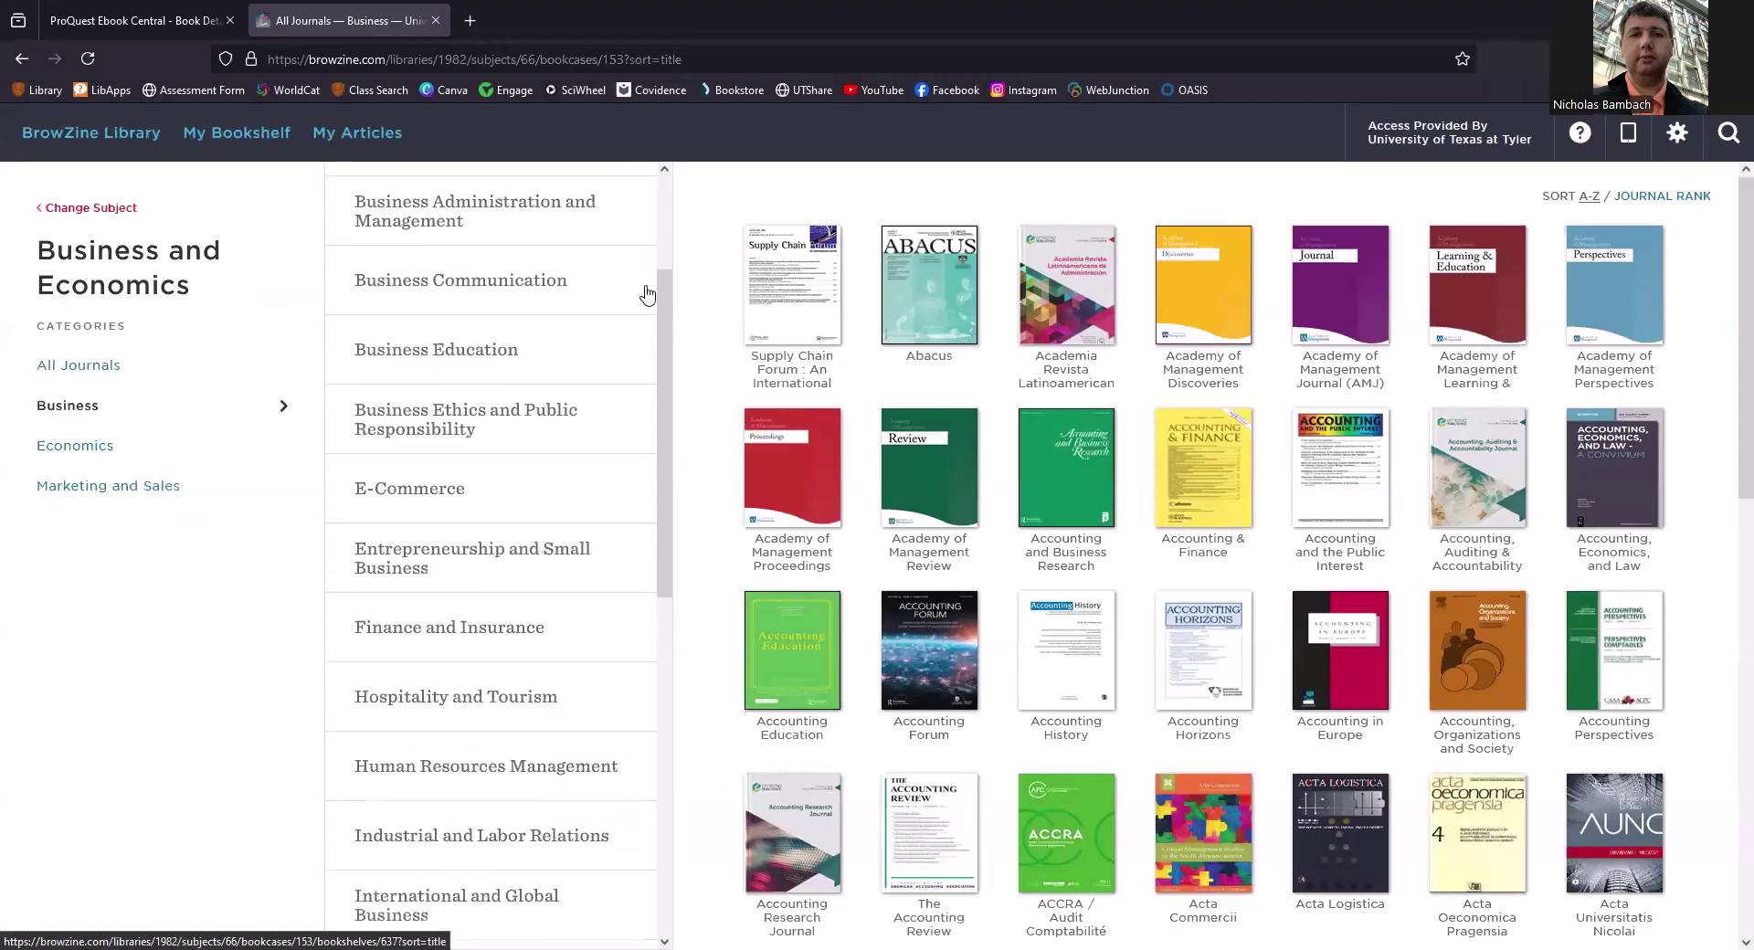
left_click(566, 763)
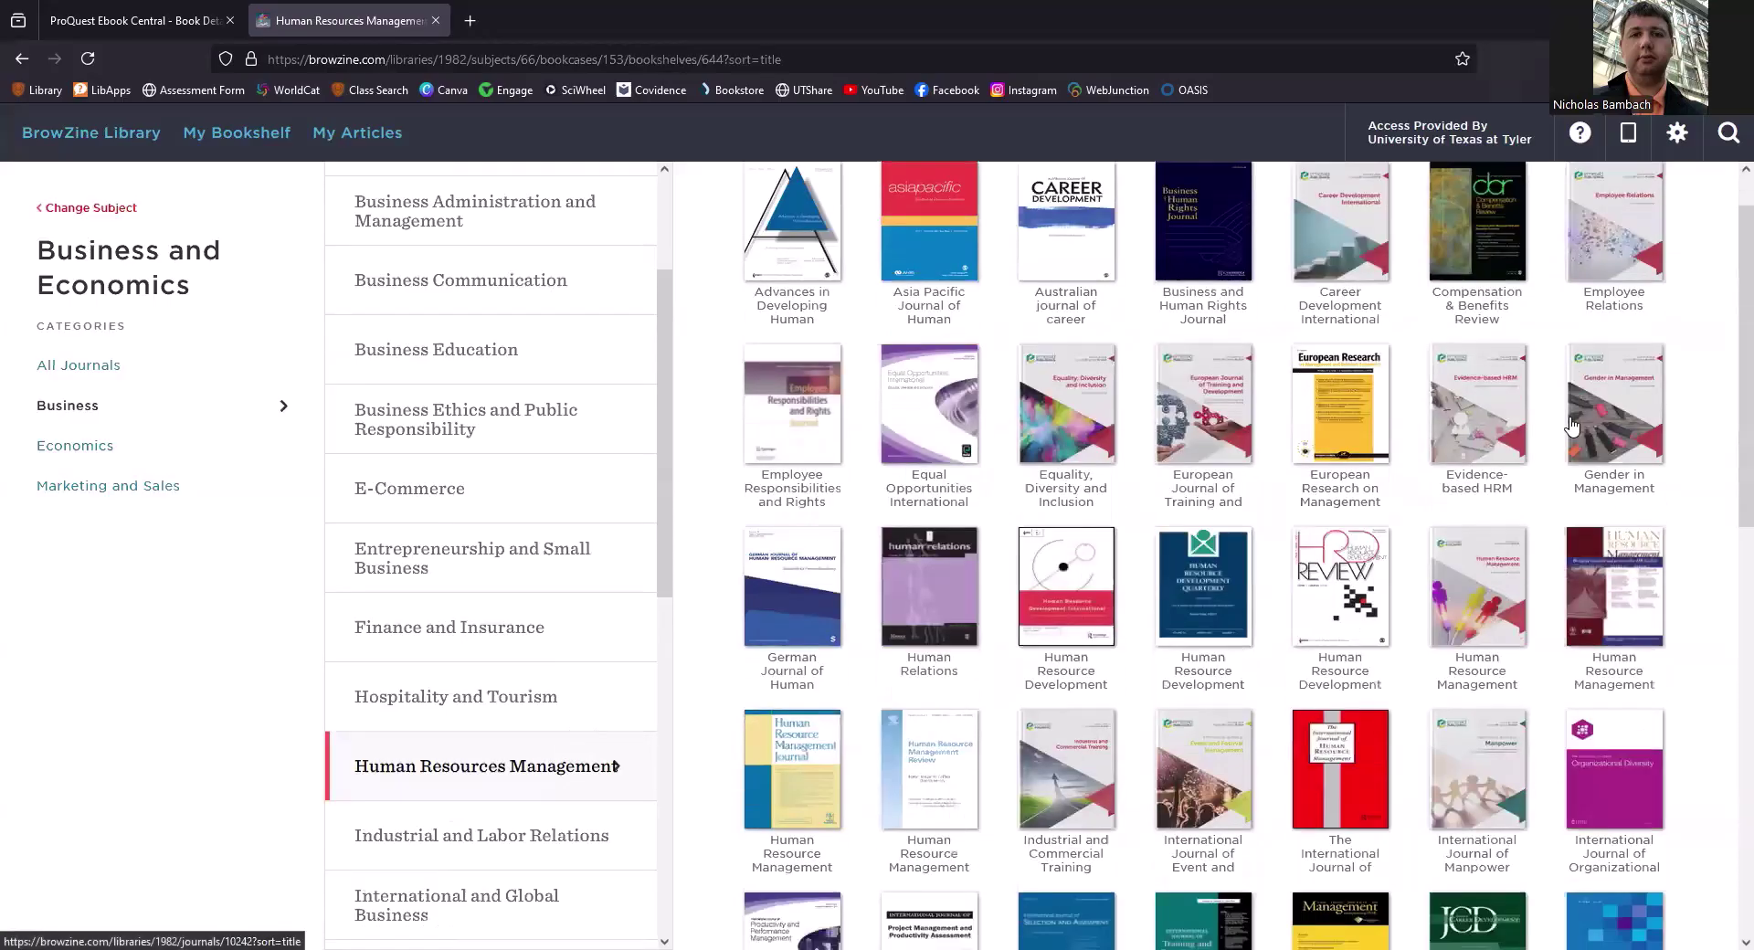
Step: Look through the Human Resources Management journals and sort them by journal rank
scroll(1568, 426, "down", 7)
scroll(1570, 426, "down", 2)
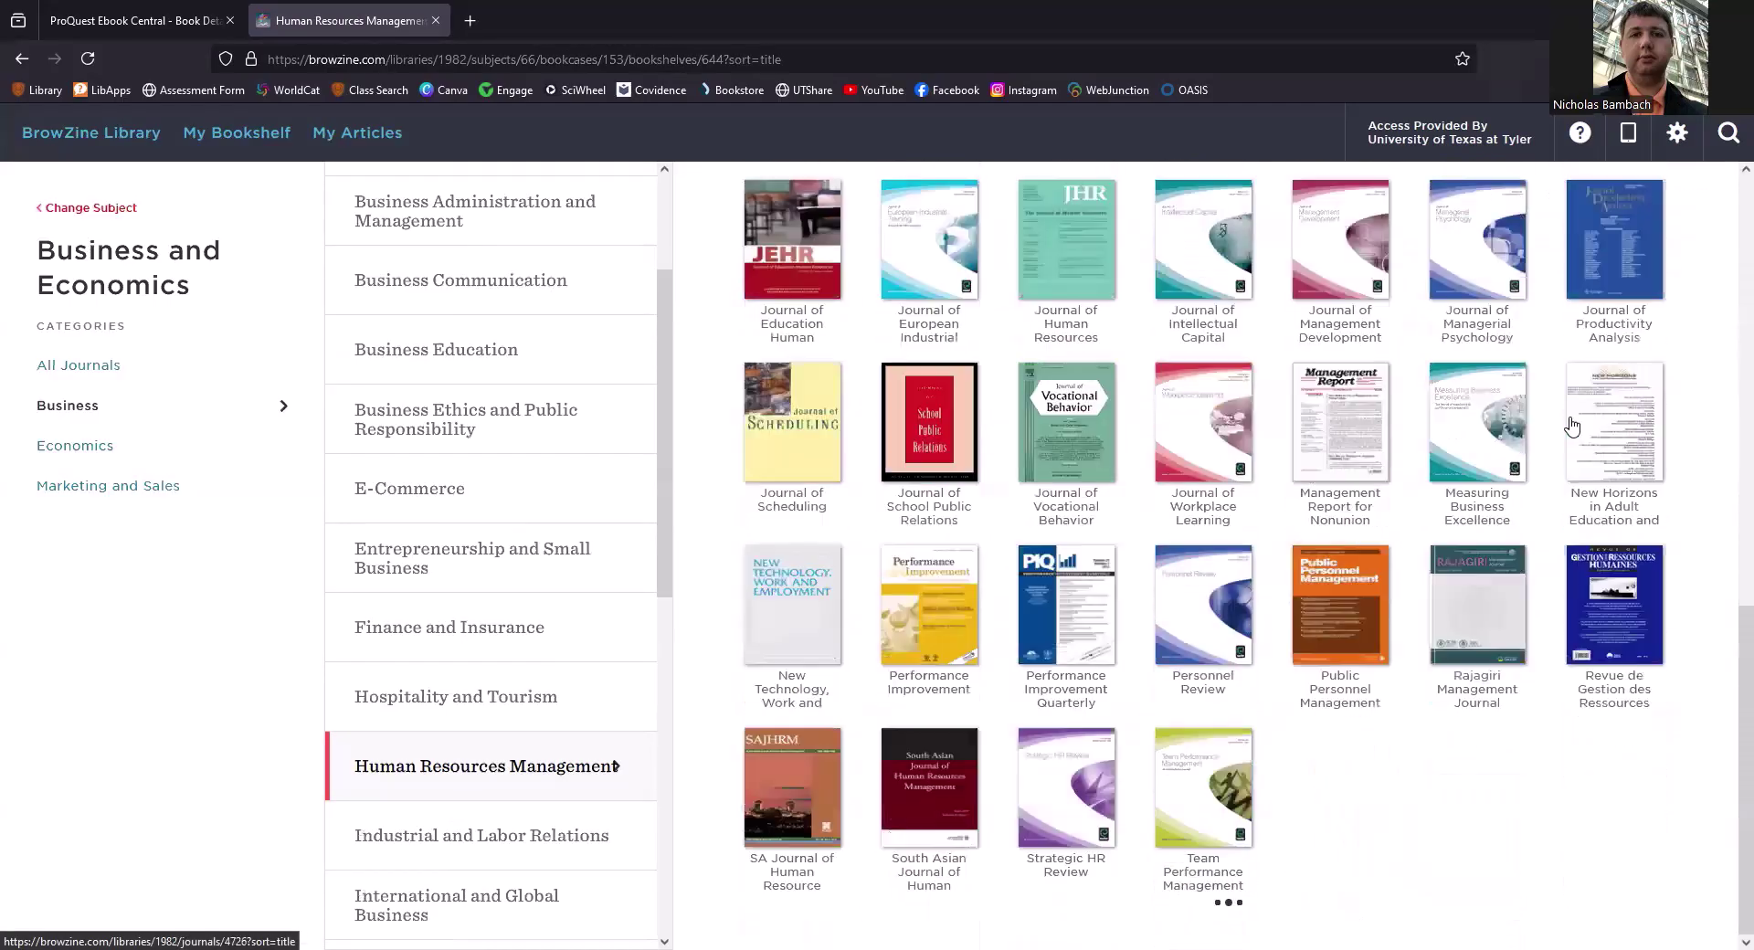
scroll(1571, 425, "up", 7)
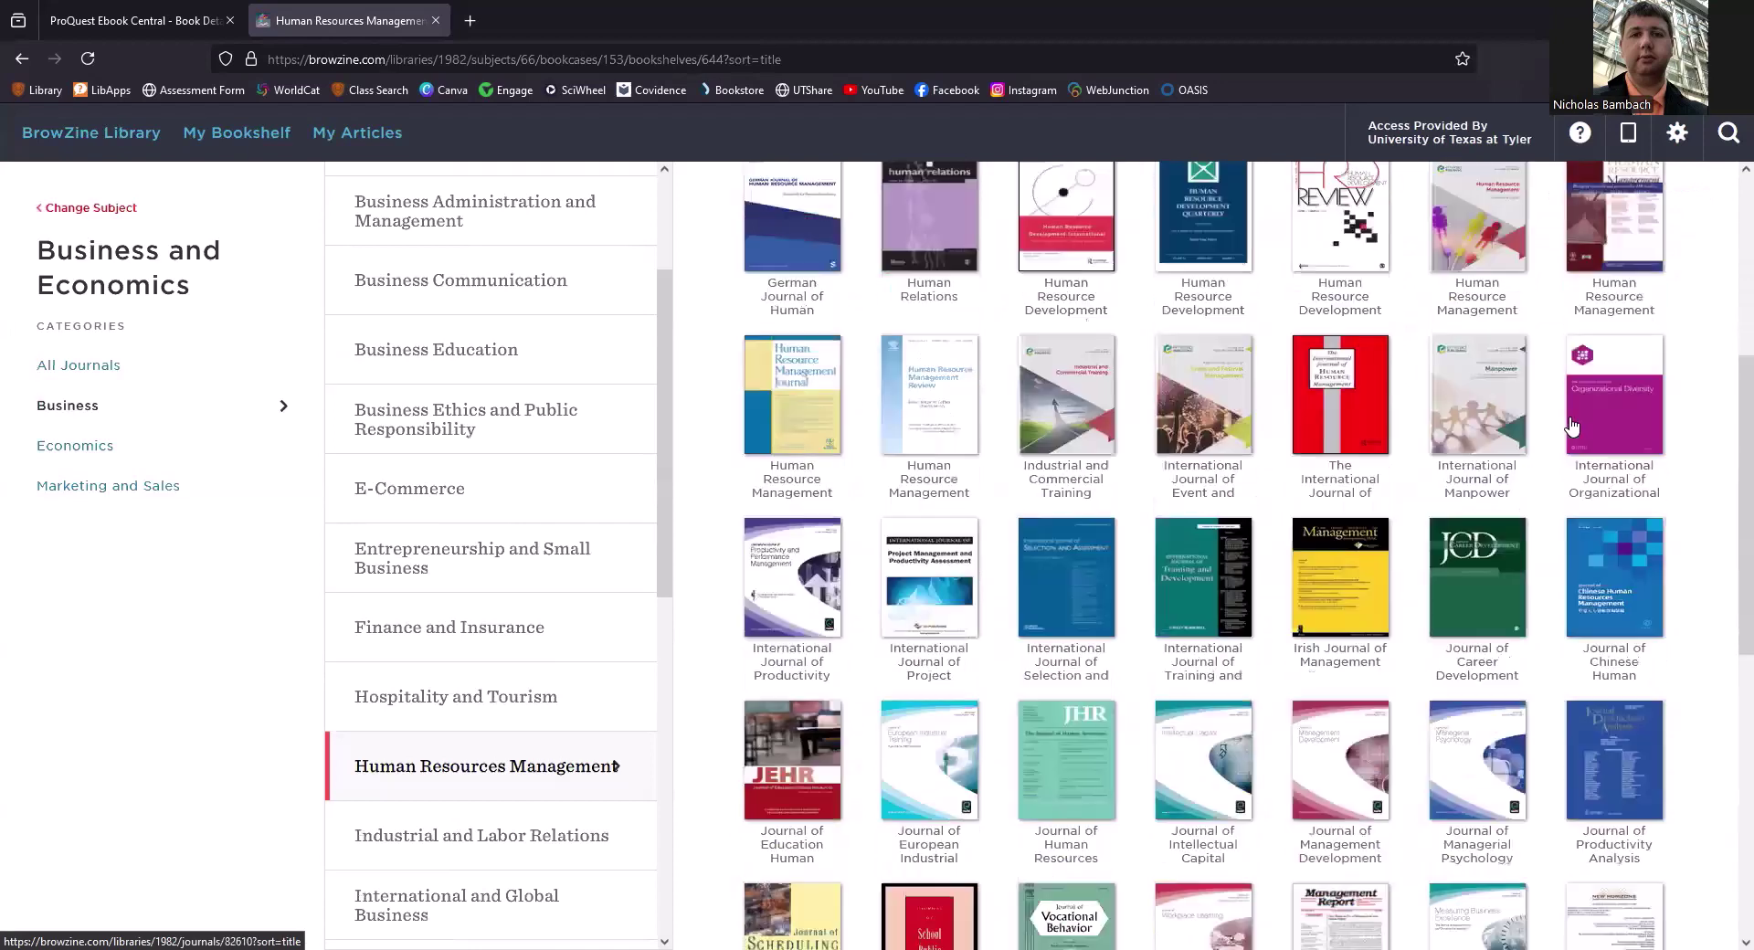
scroll(1571, 426, "up", 5)
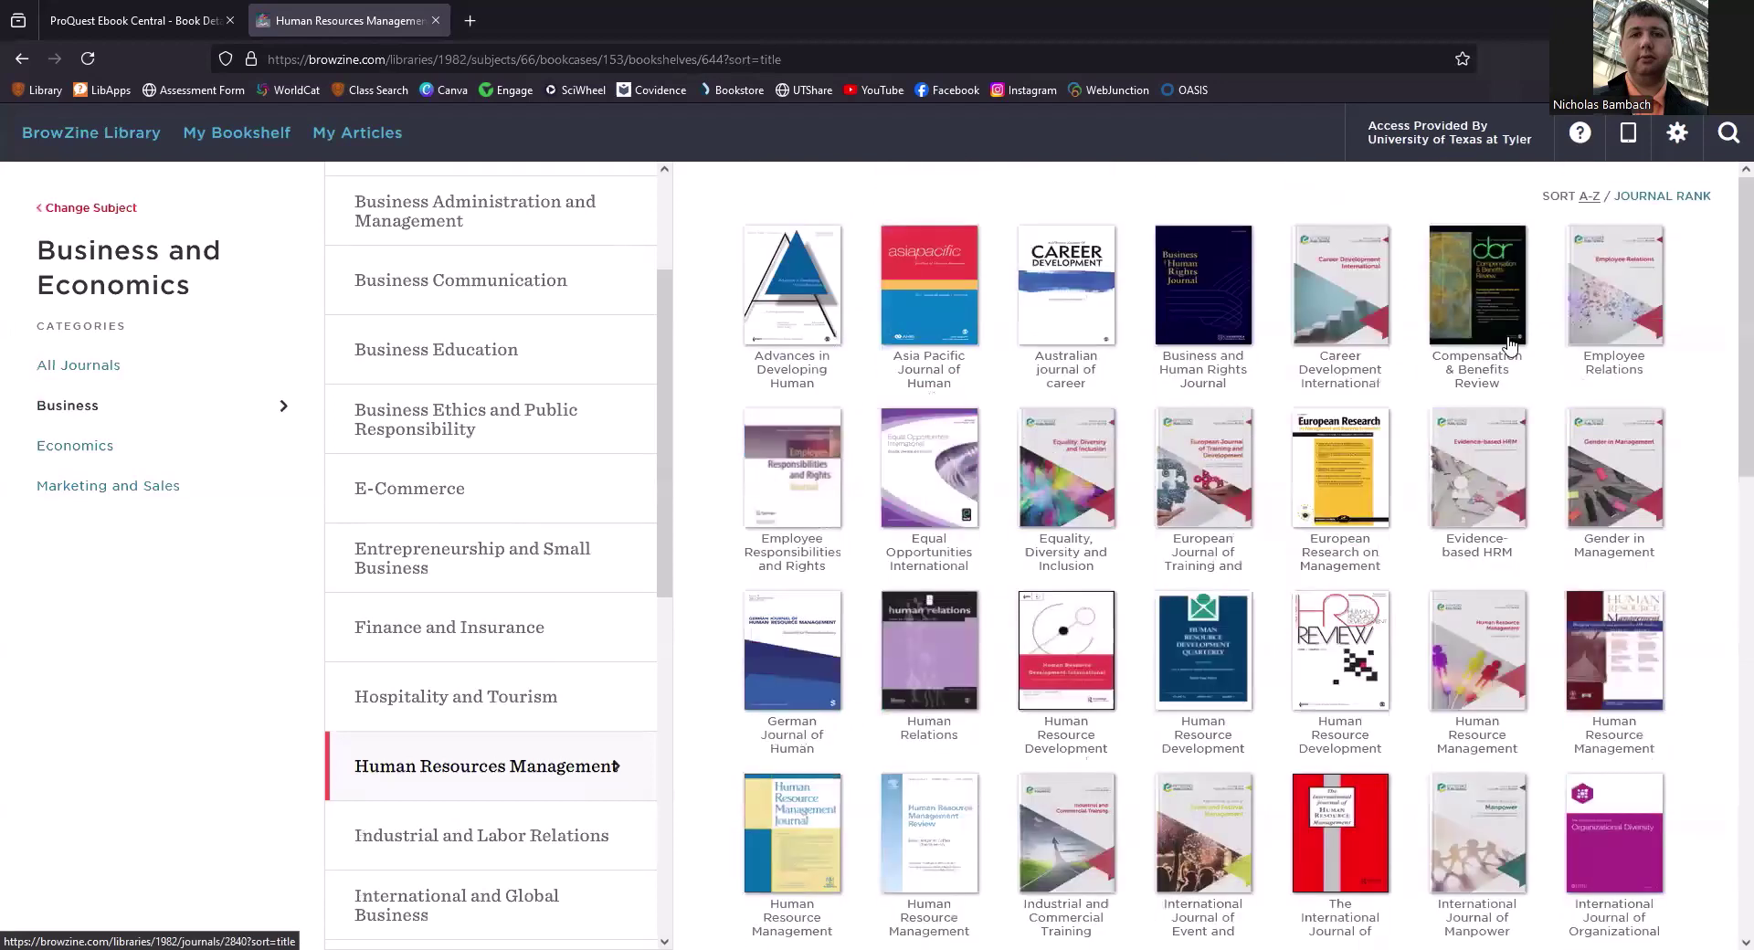
left_click(1644, 197)
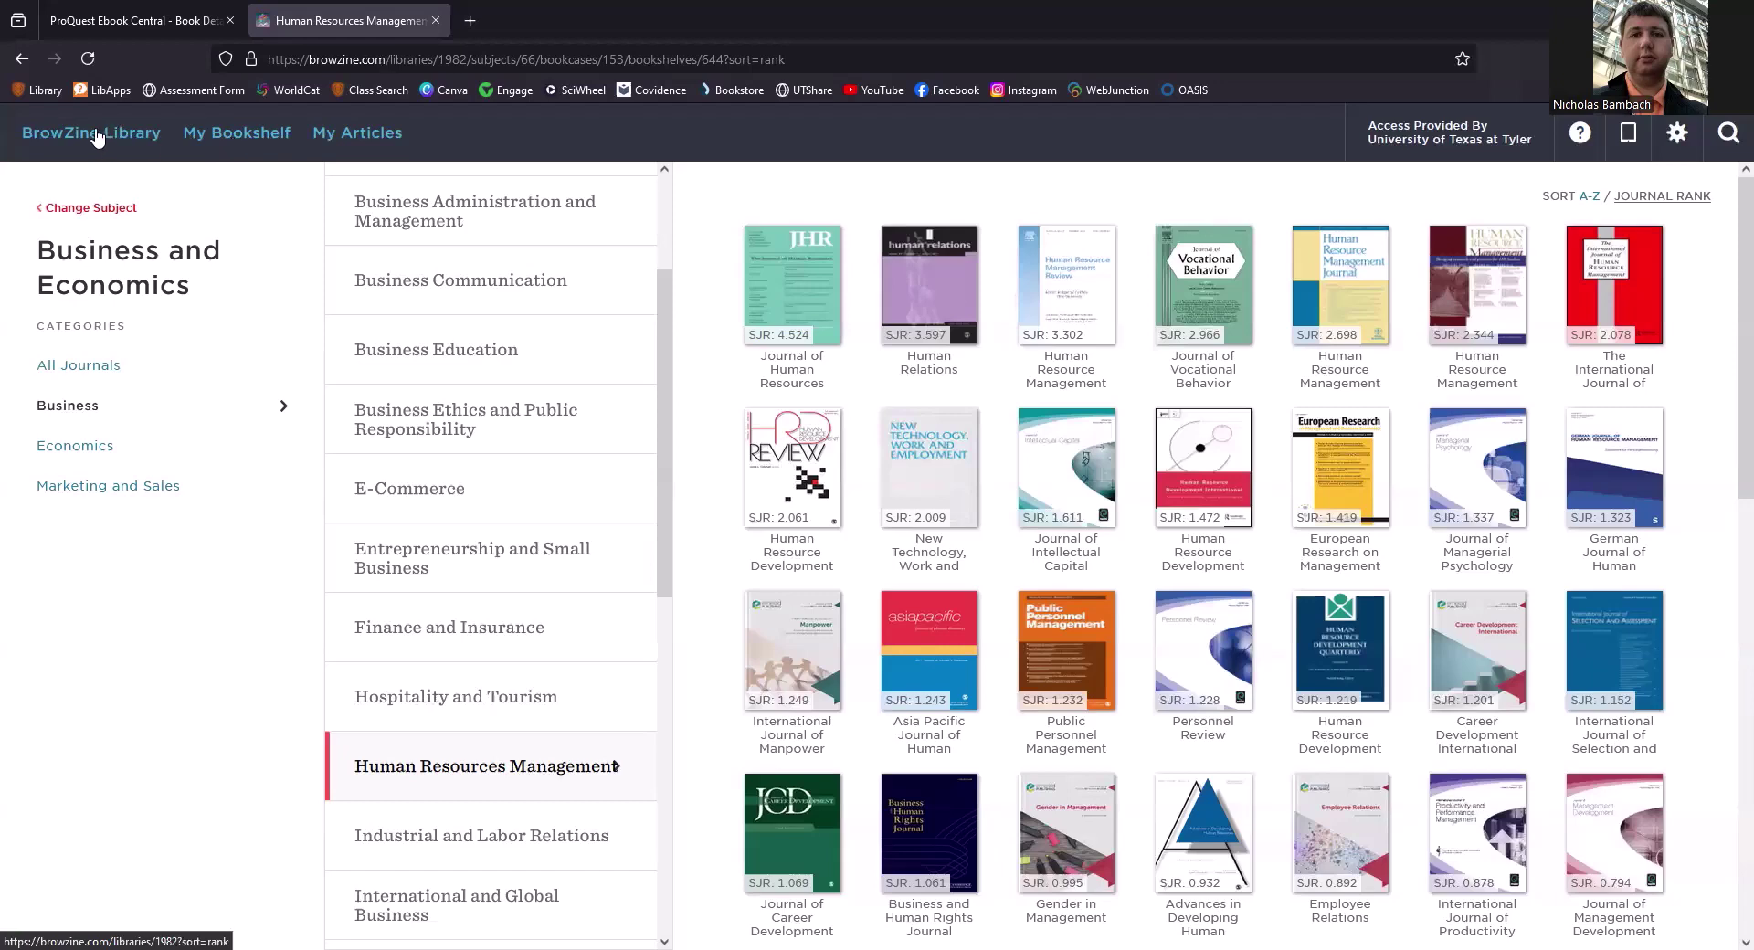
Step: Go back to the library homepage and open Advanced Search from its SwoopSearch section
left_click(42, 87)
scroll(529, 523, "down", 15)
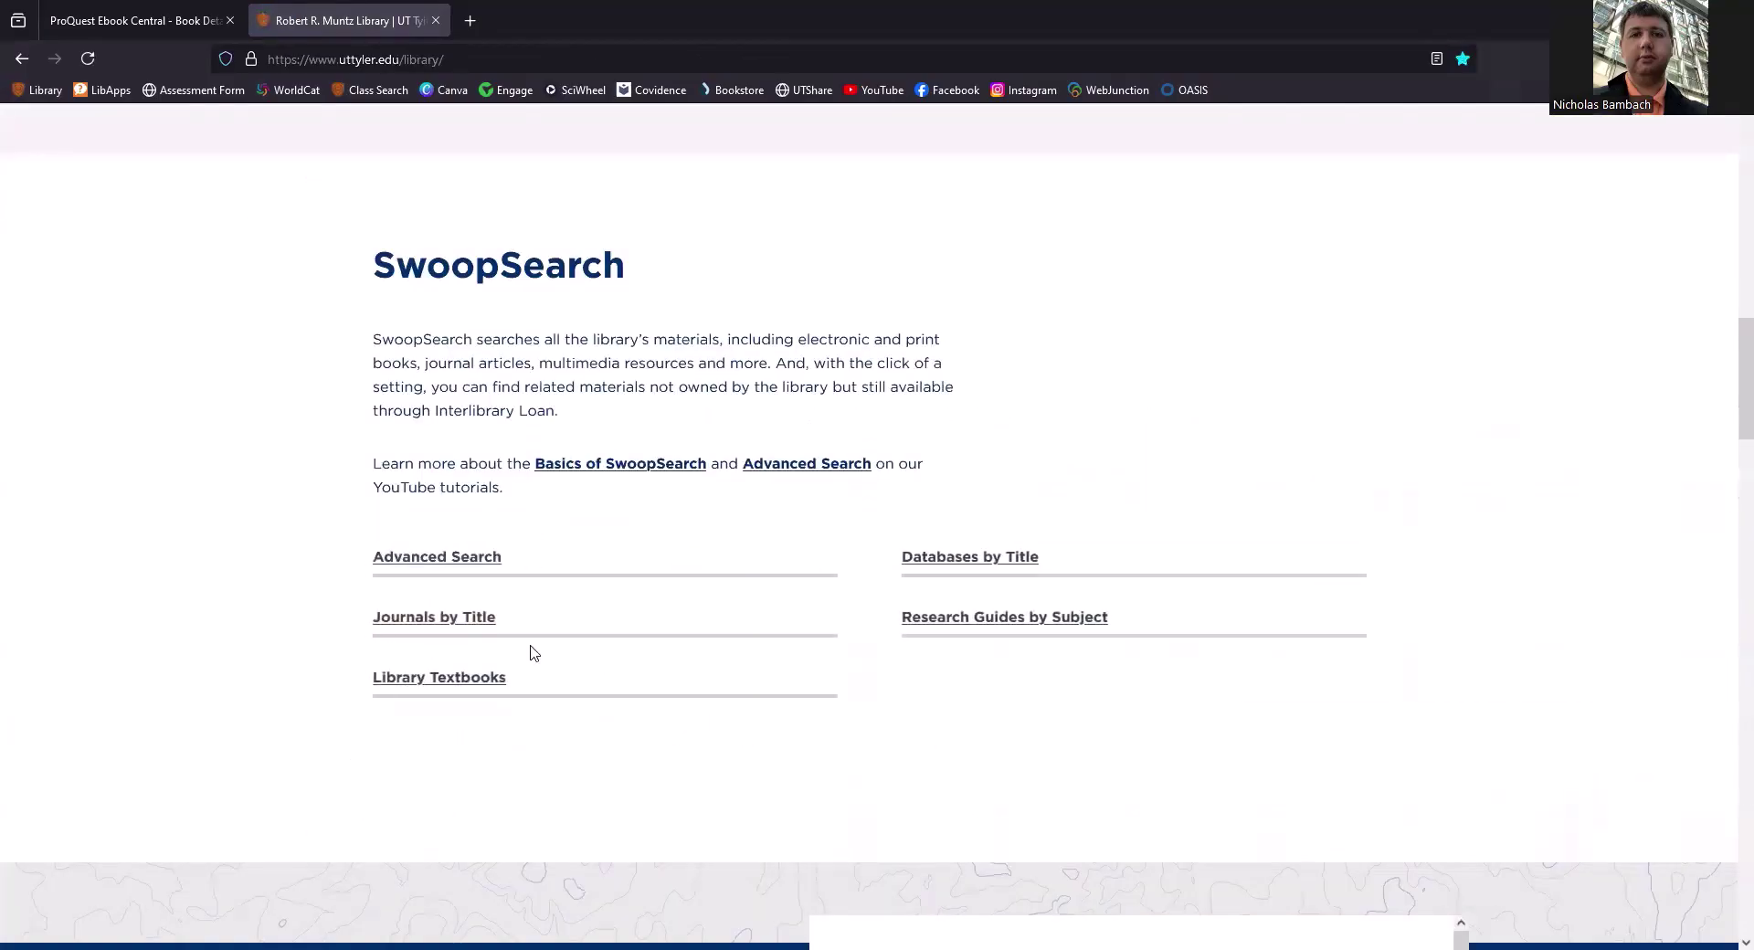
left_click(778, 568)
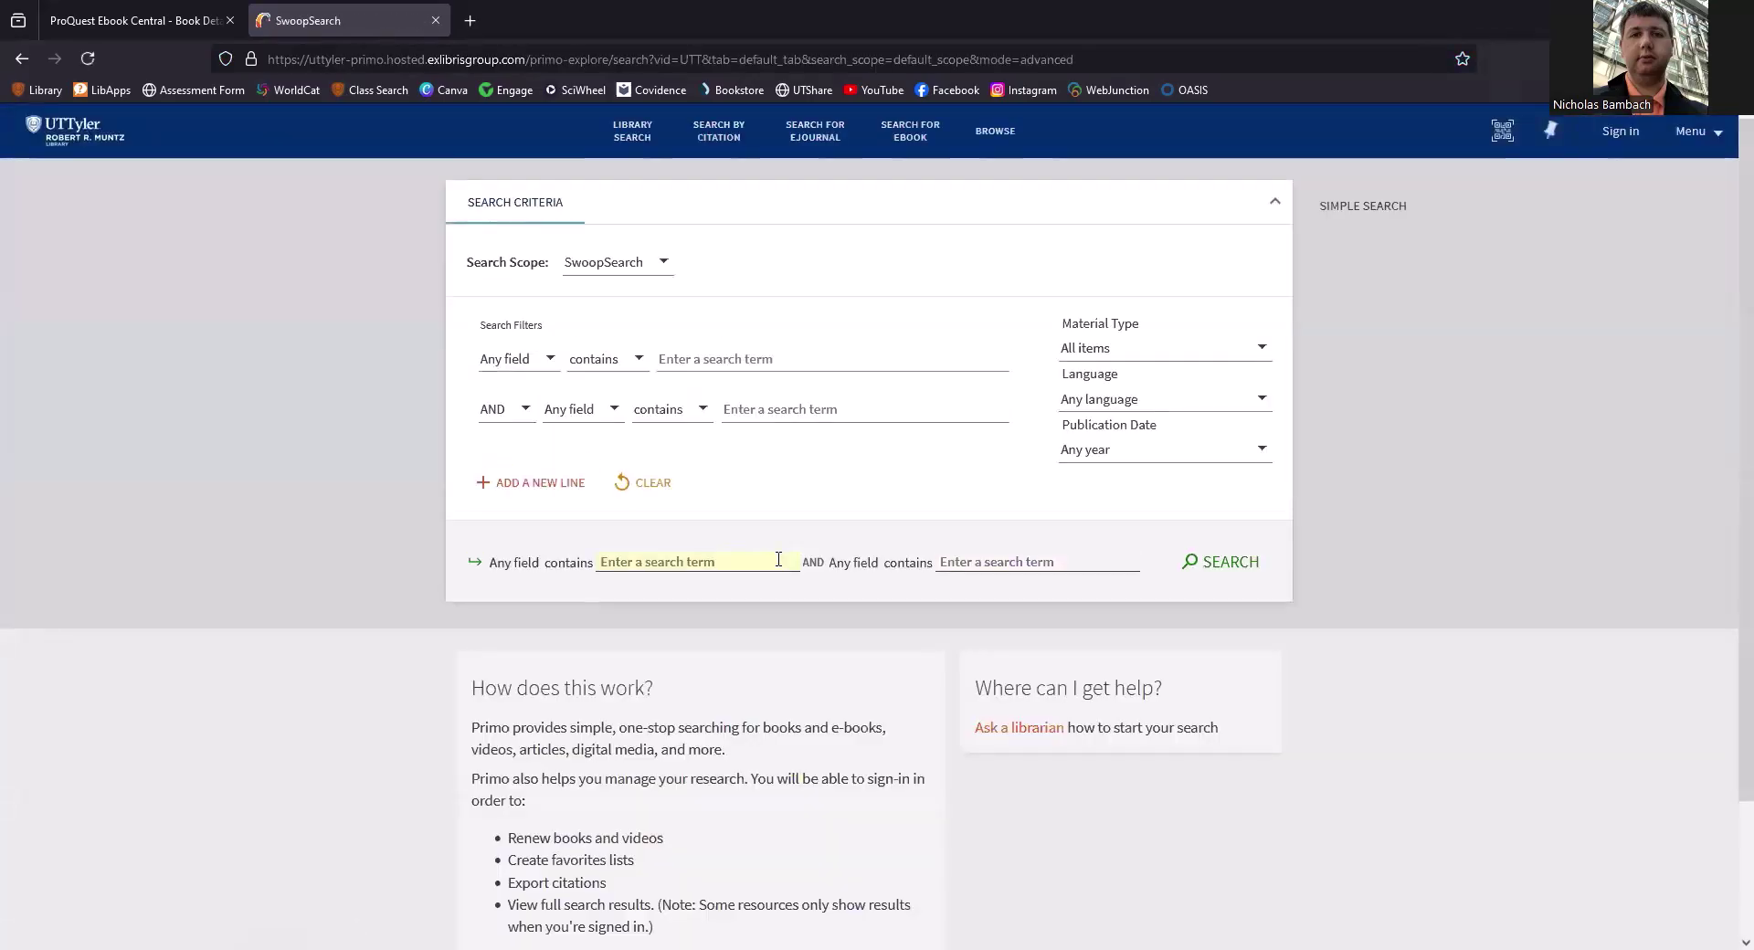
Step: Review the search field, material type and publication date options of the advanced search, and add a third search line
left_click(513, 358)
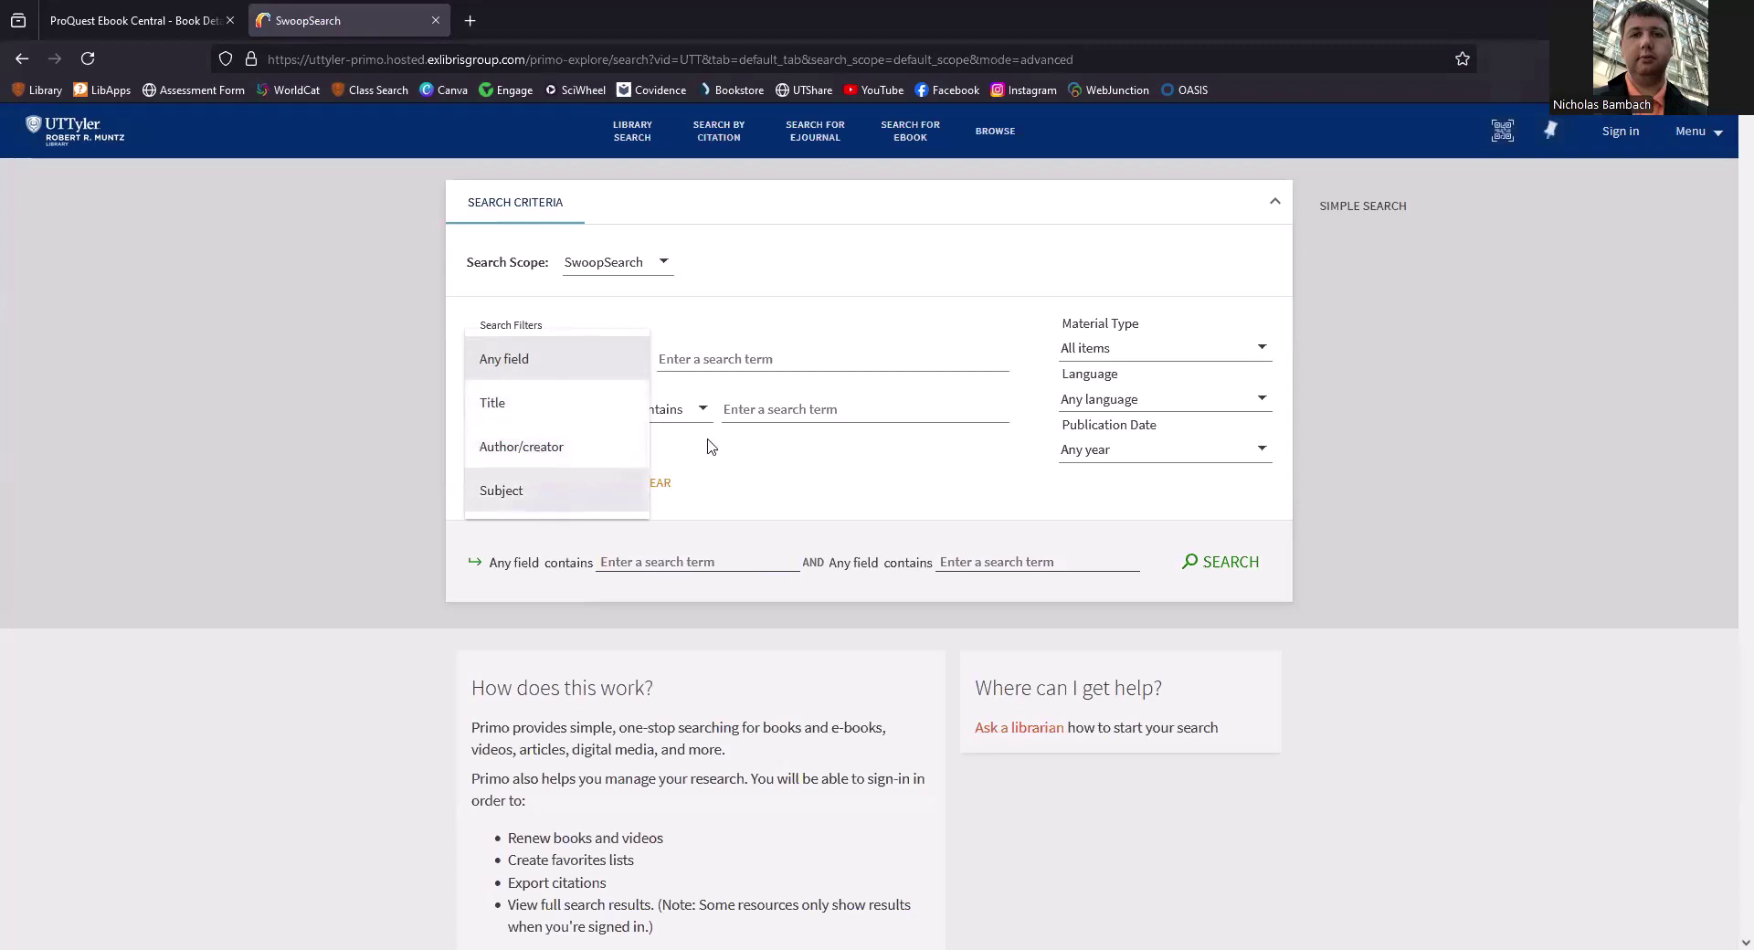
left_click(990, 352)
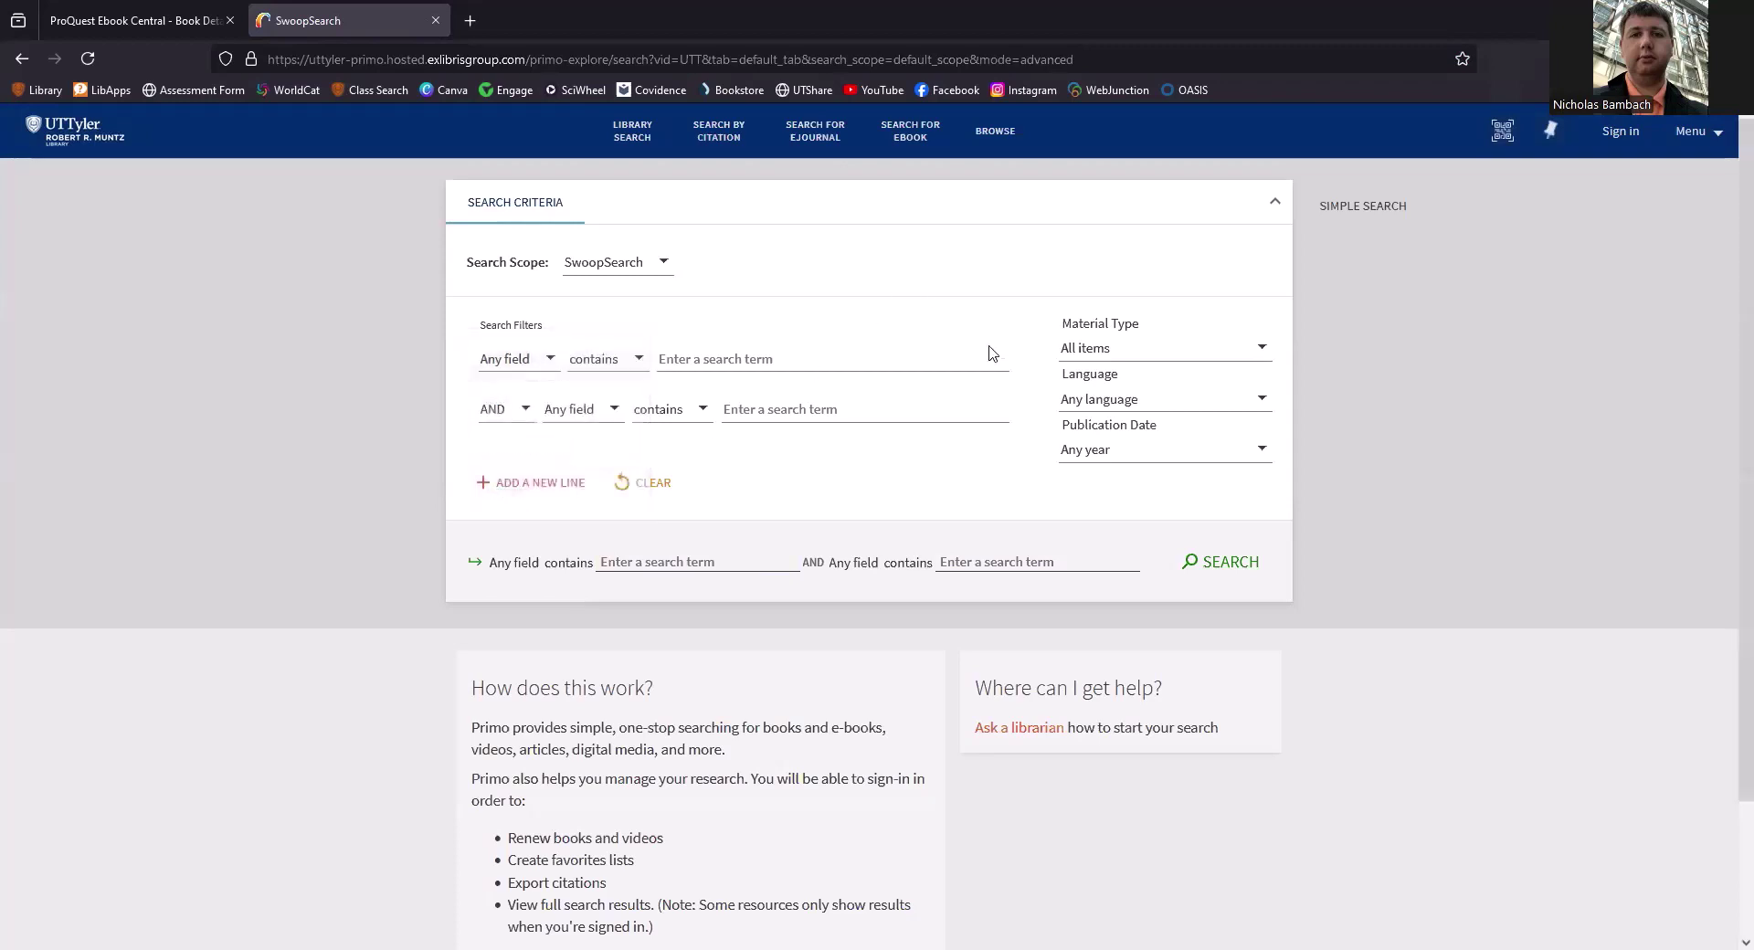
left_click(1149, 350)
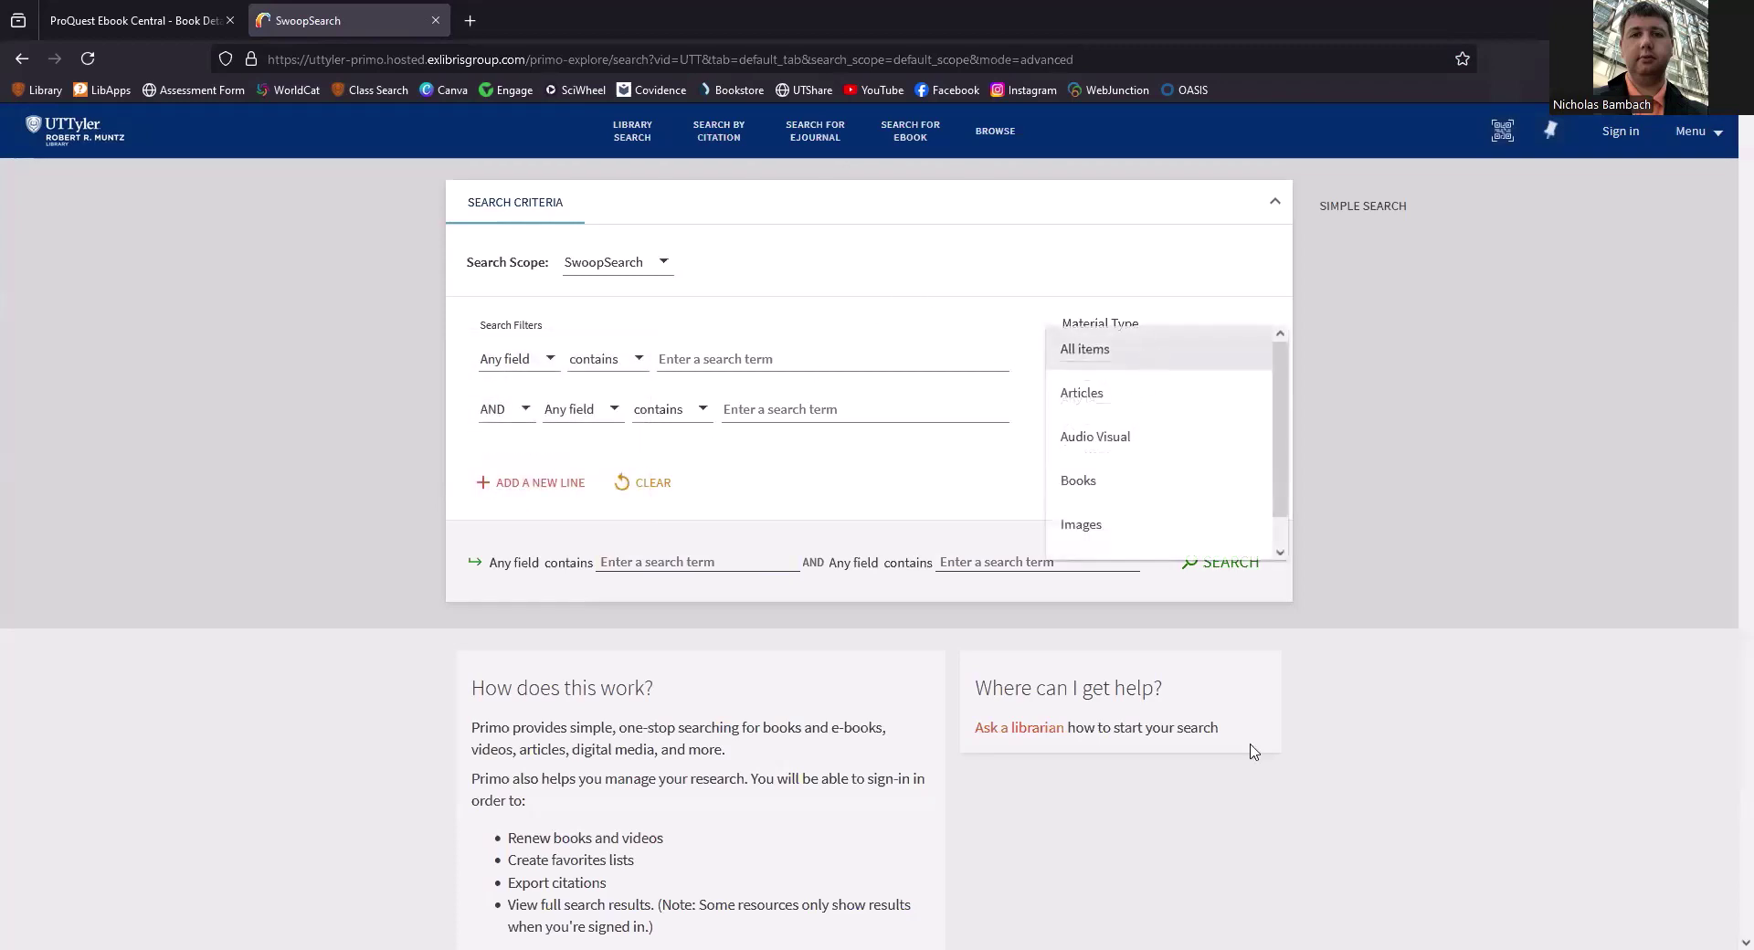
scroll(1200, 490, "down", 1)
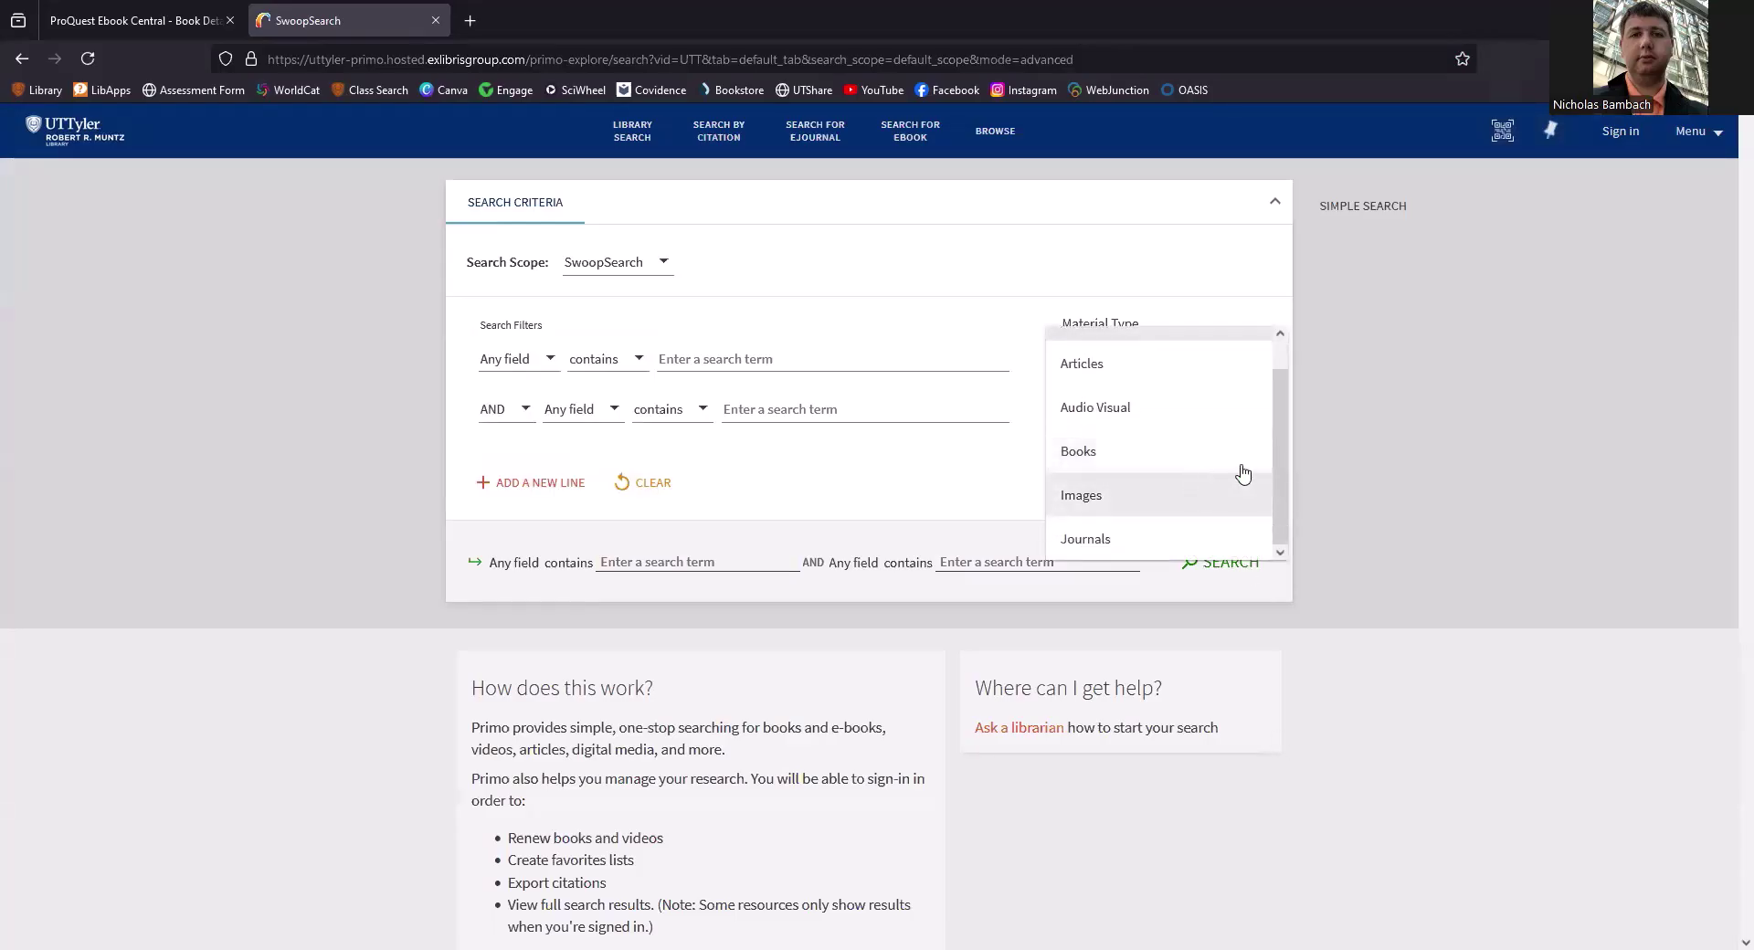
left_click(1386, 396)
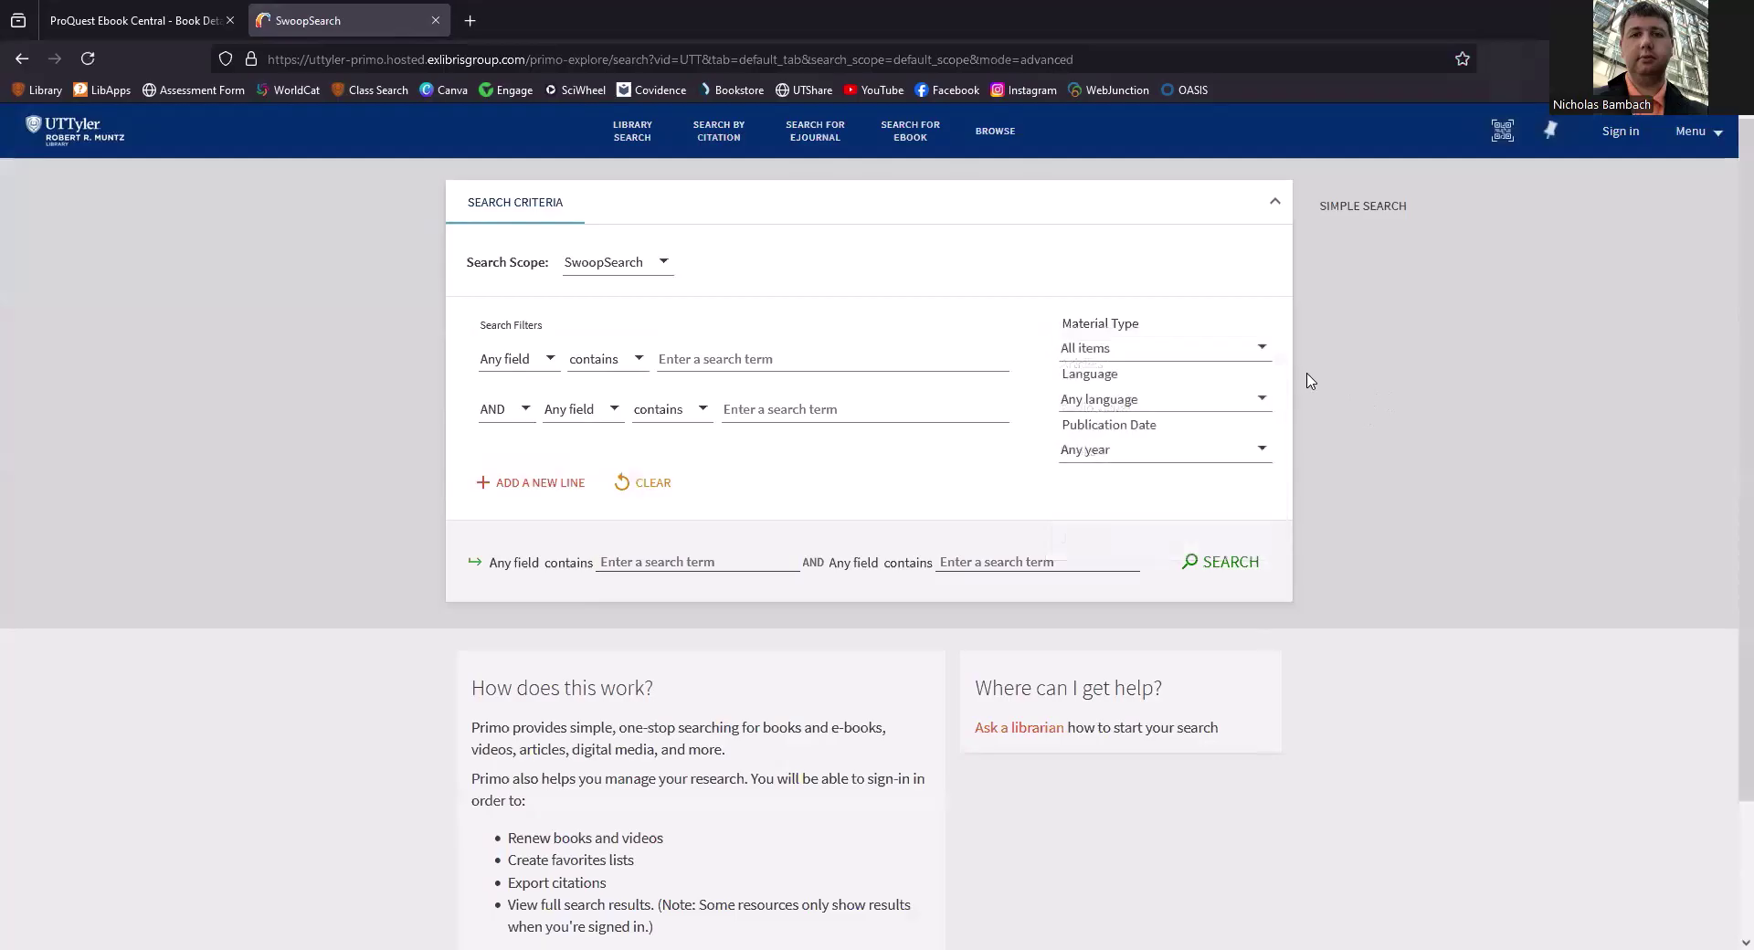
left_click(1141, 450)
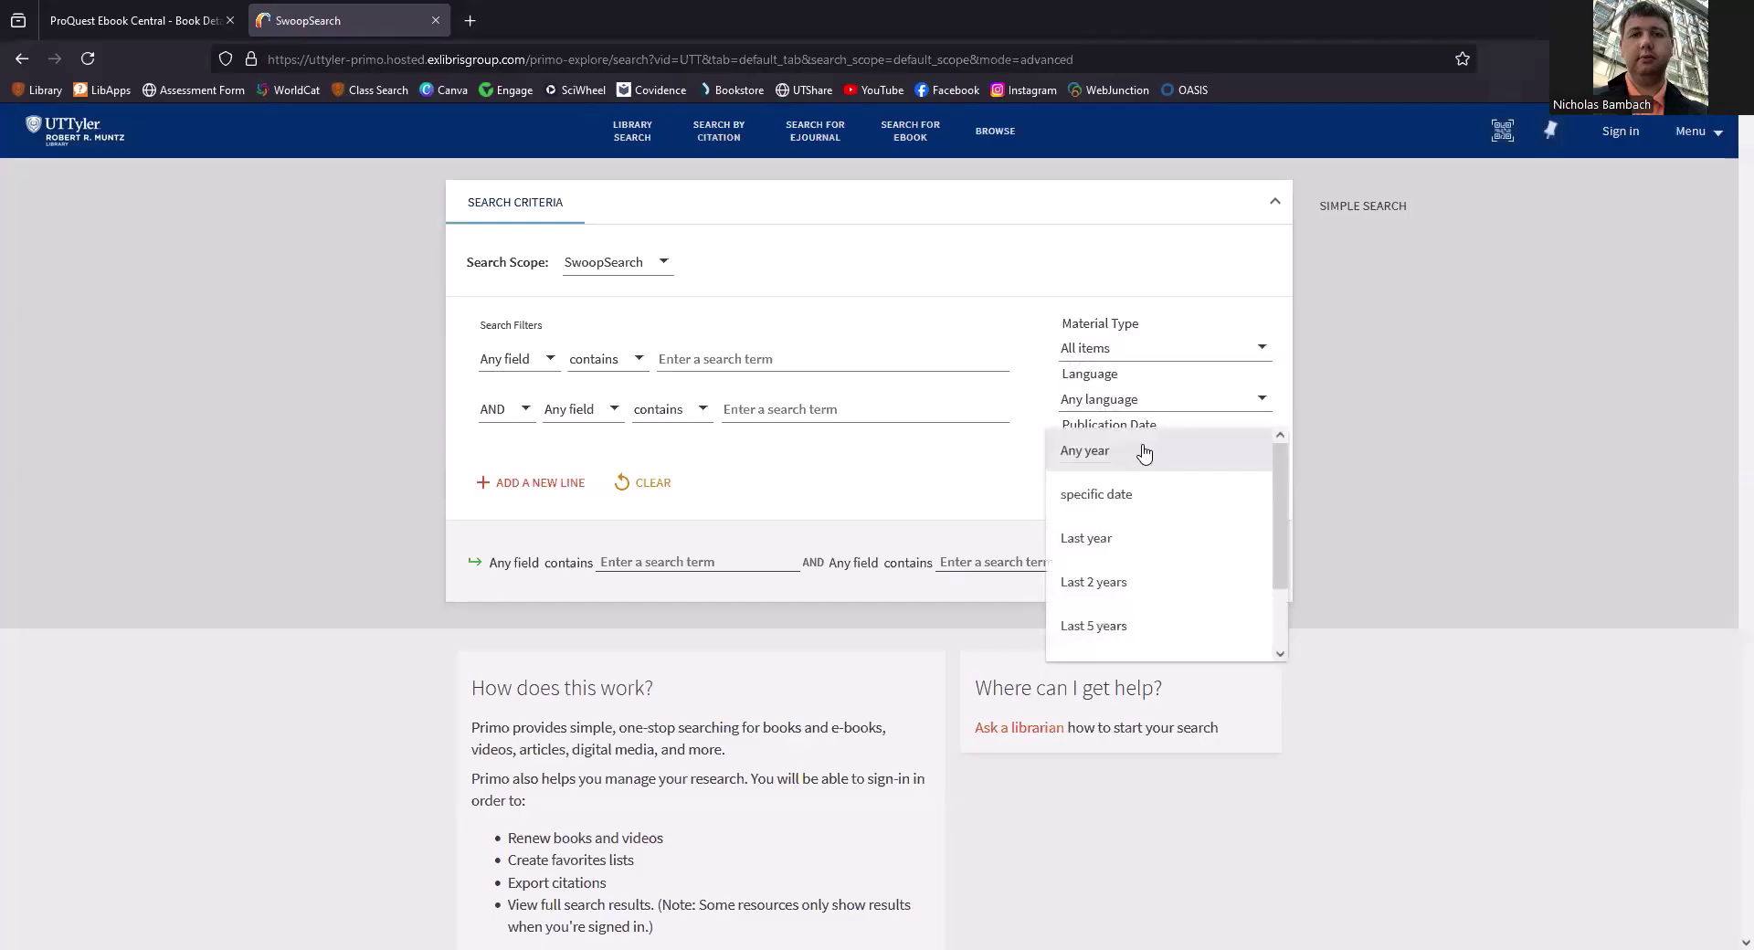
left_click(513, 483)
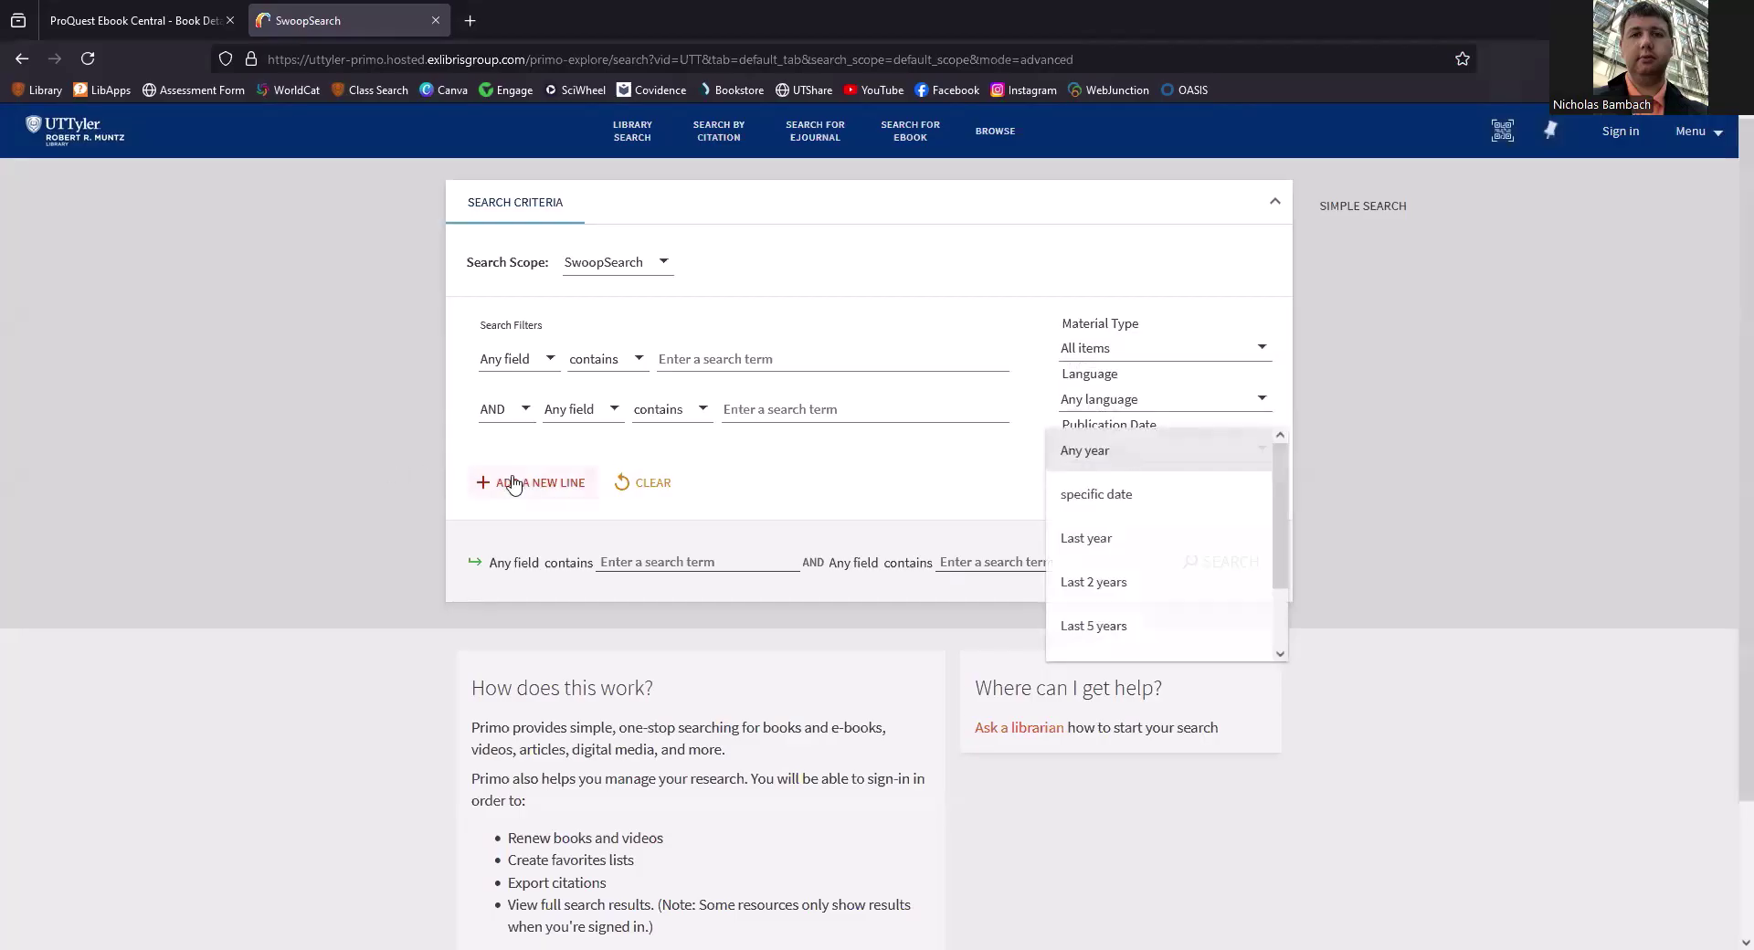
left_click(513, 483)
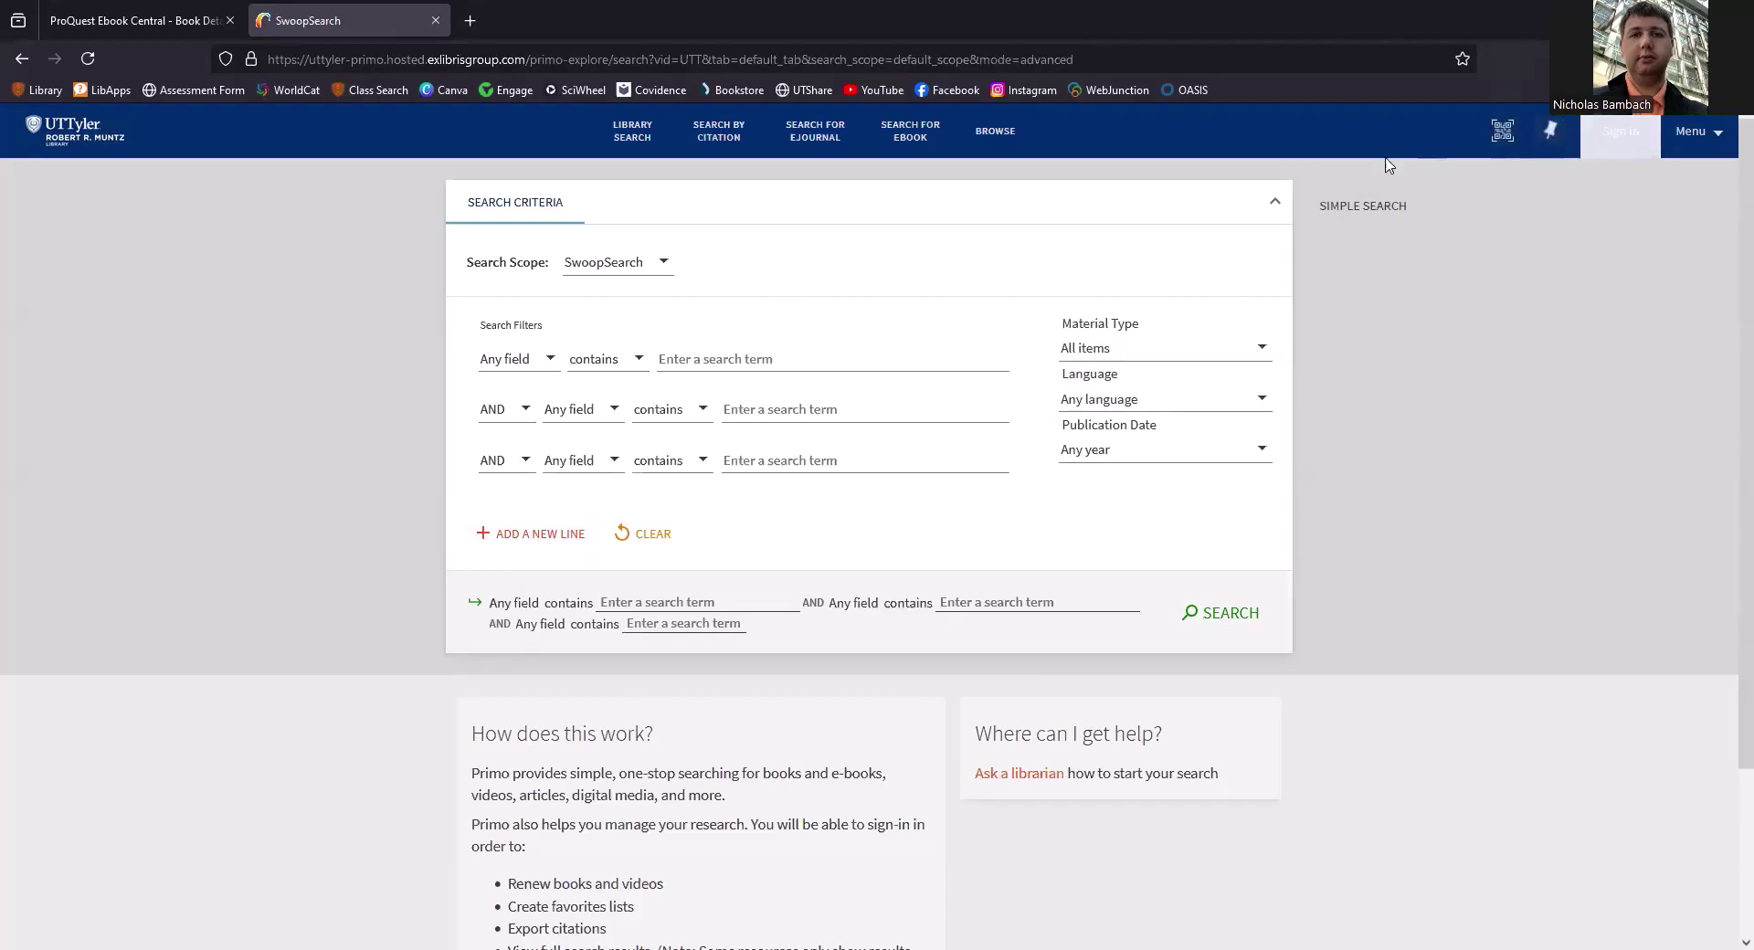
Step: Open the eJournal search, search for the title Harvard Business Review and look through the results for full-text availability
left_click(807, 137)
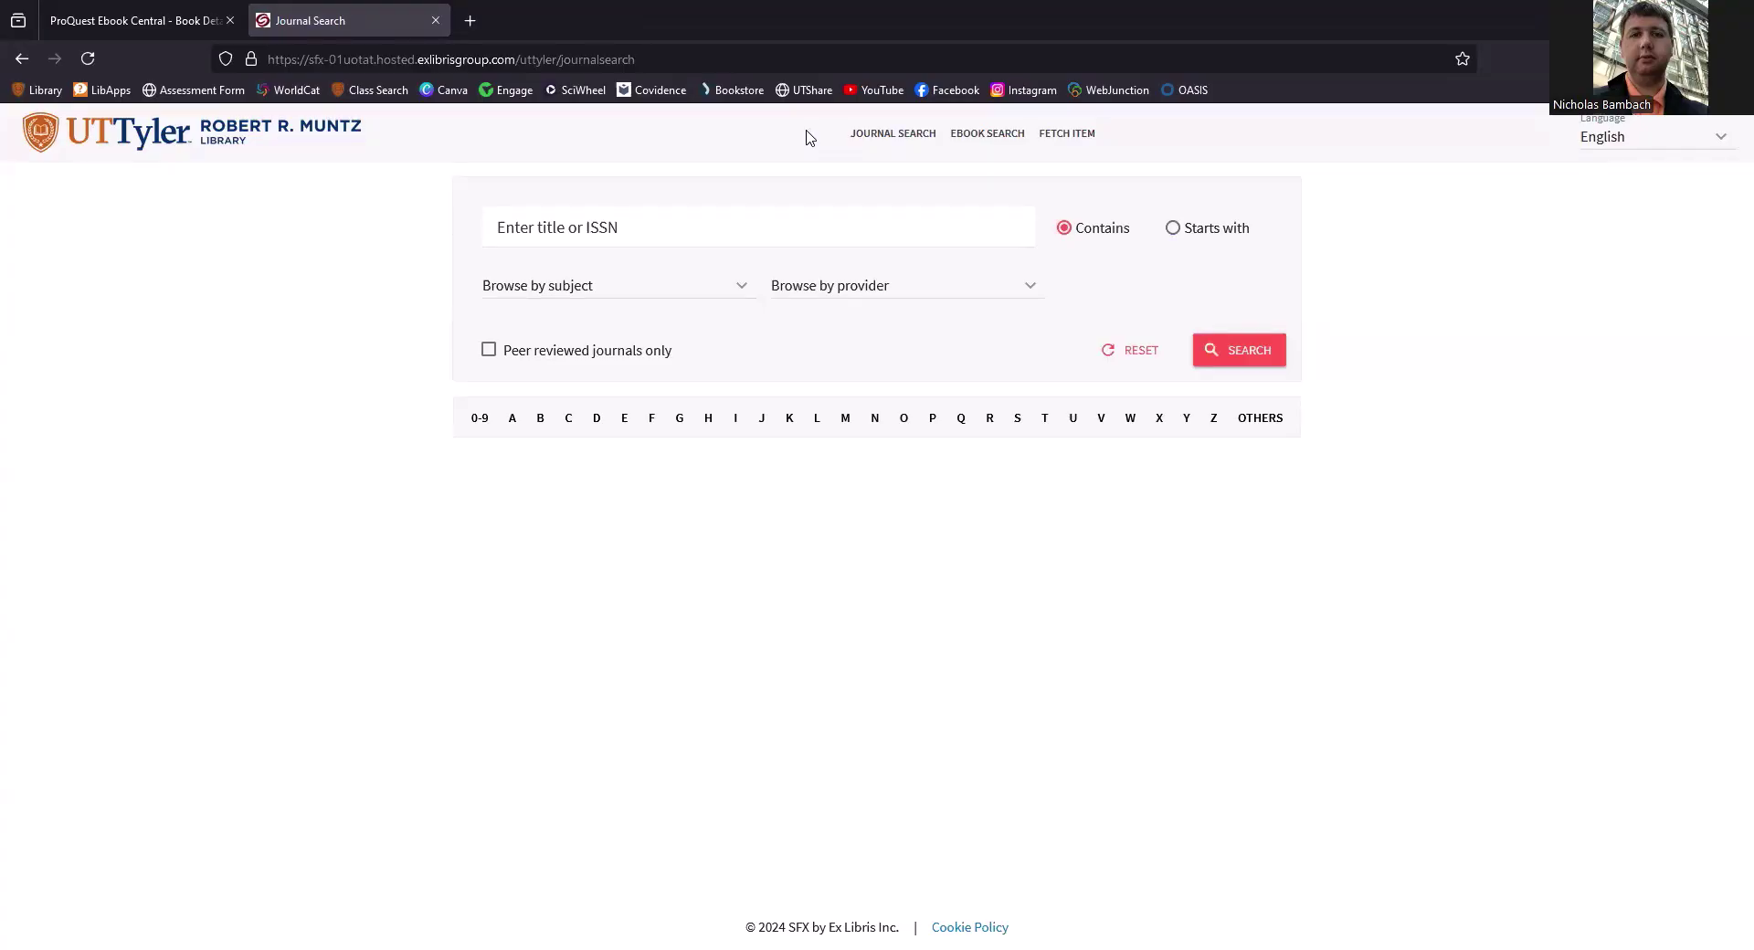
left_click(690, 238)
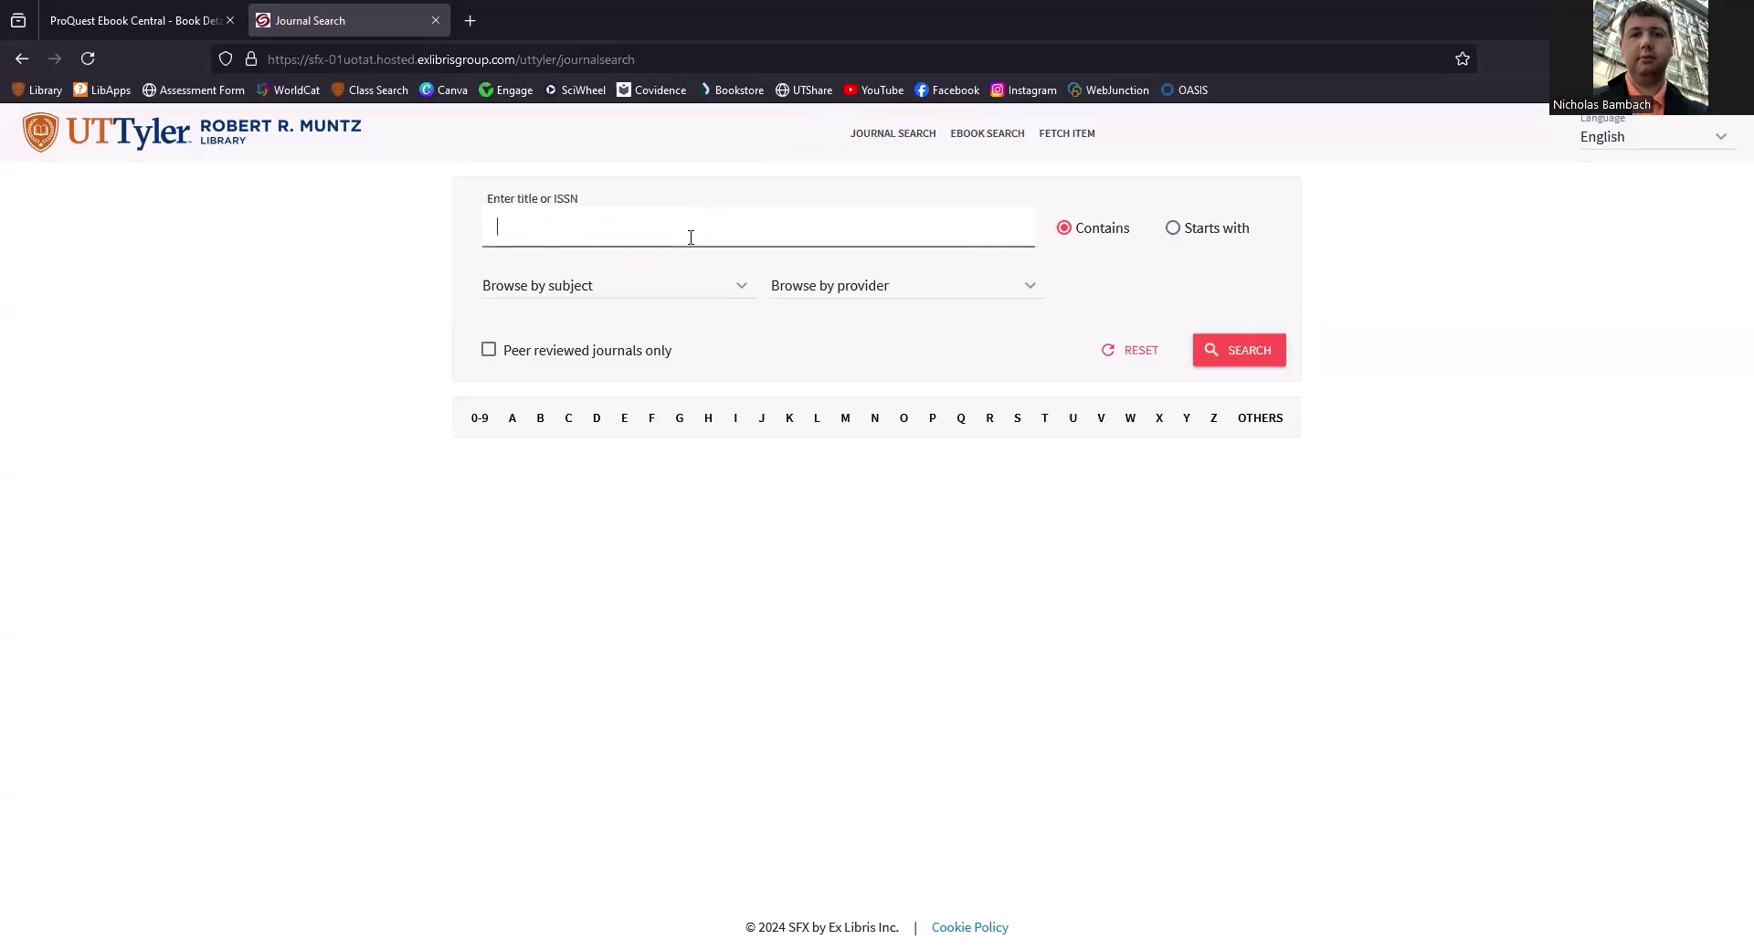
type("Business")
key("Home")
type("Harvard")
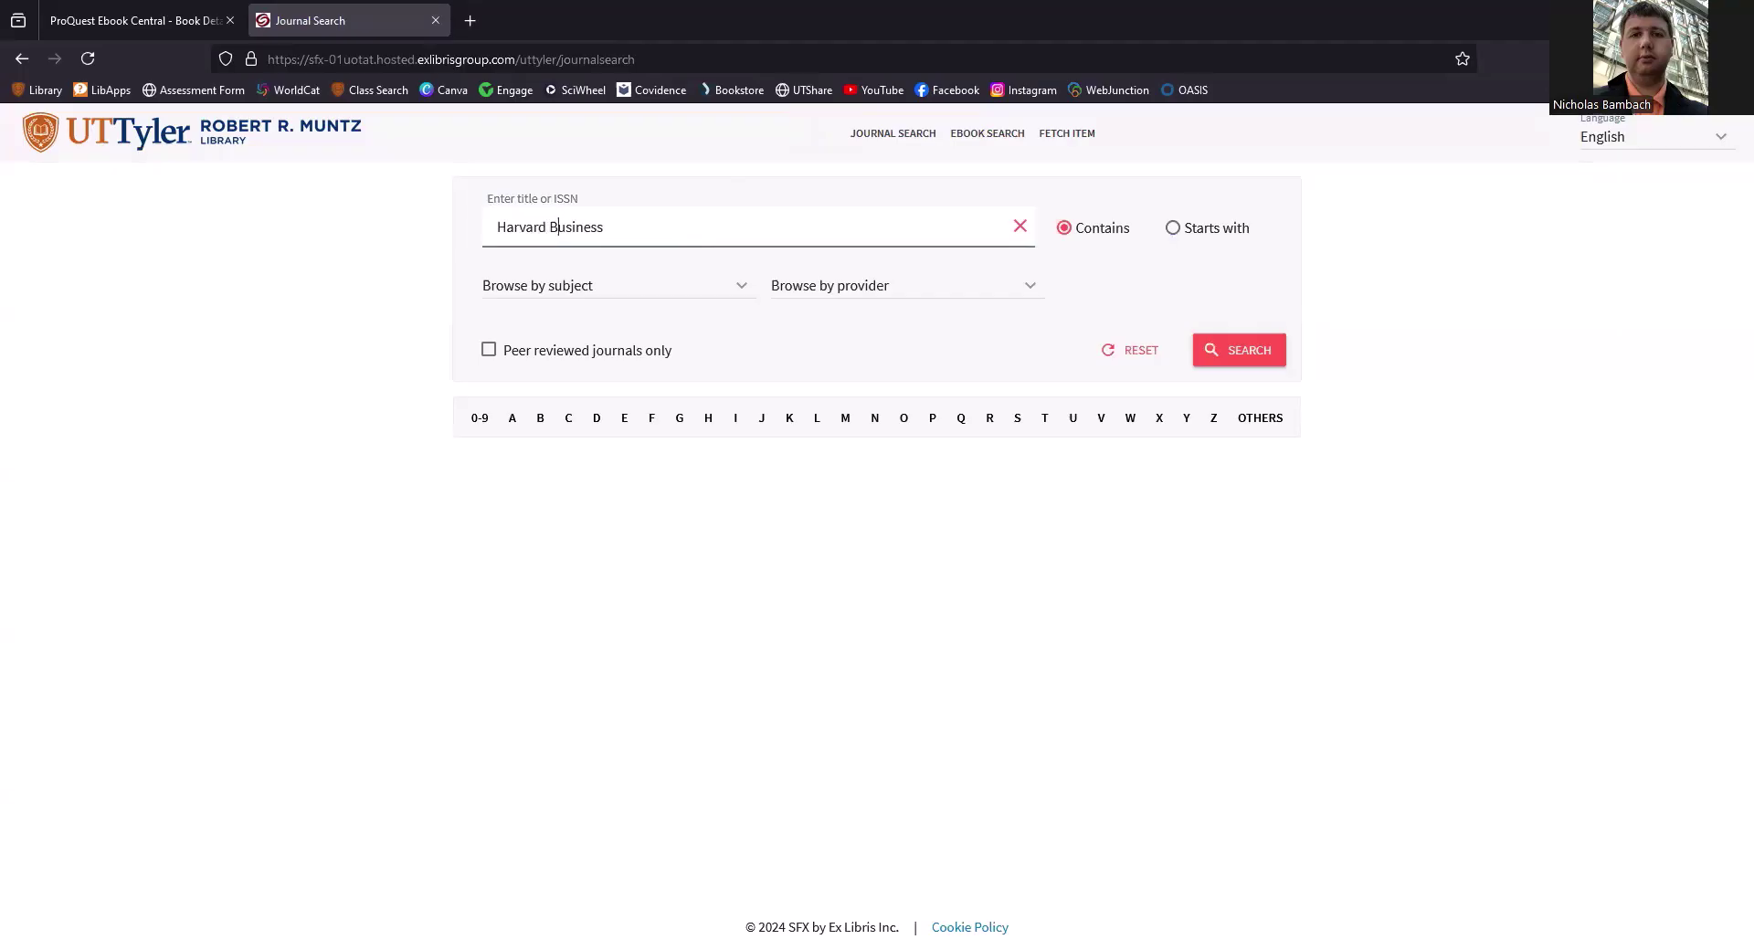
key("End")
type("Review")
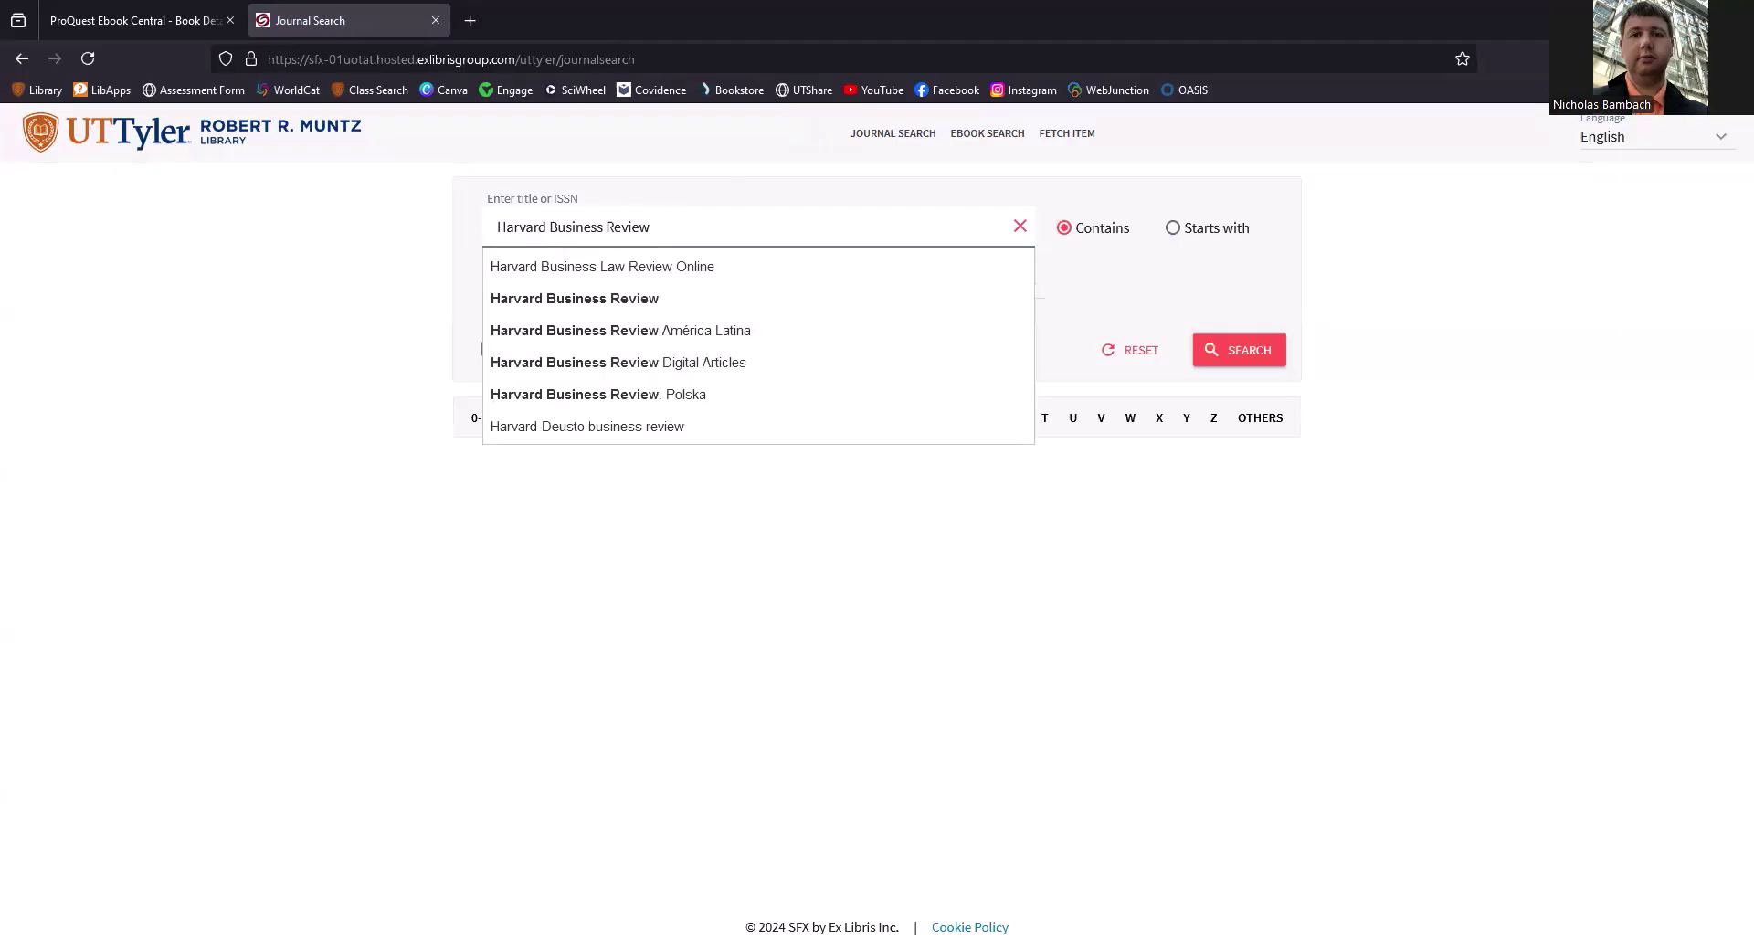
left_click(644, 306)
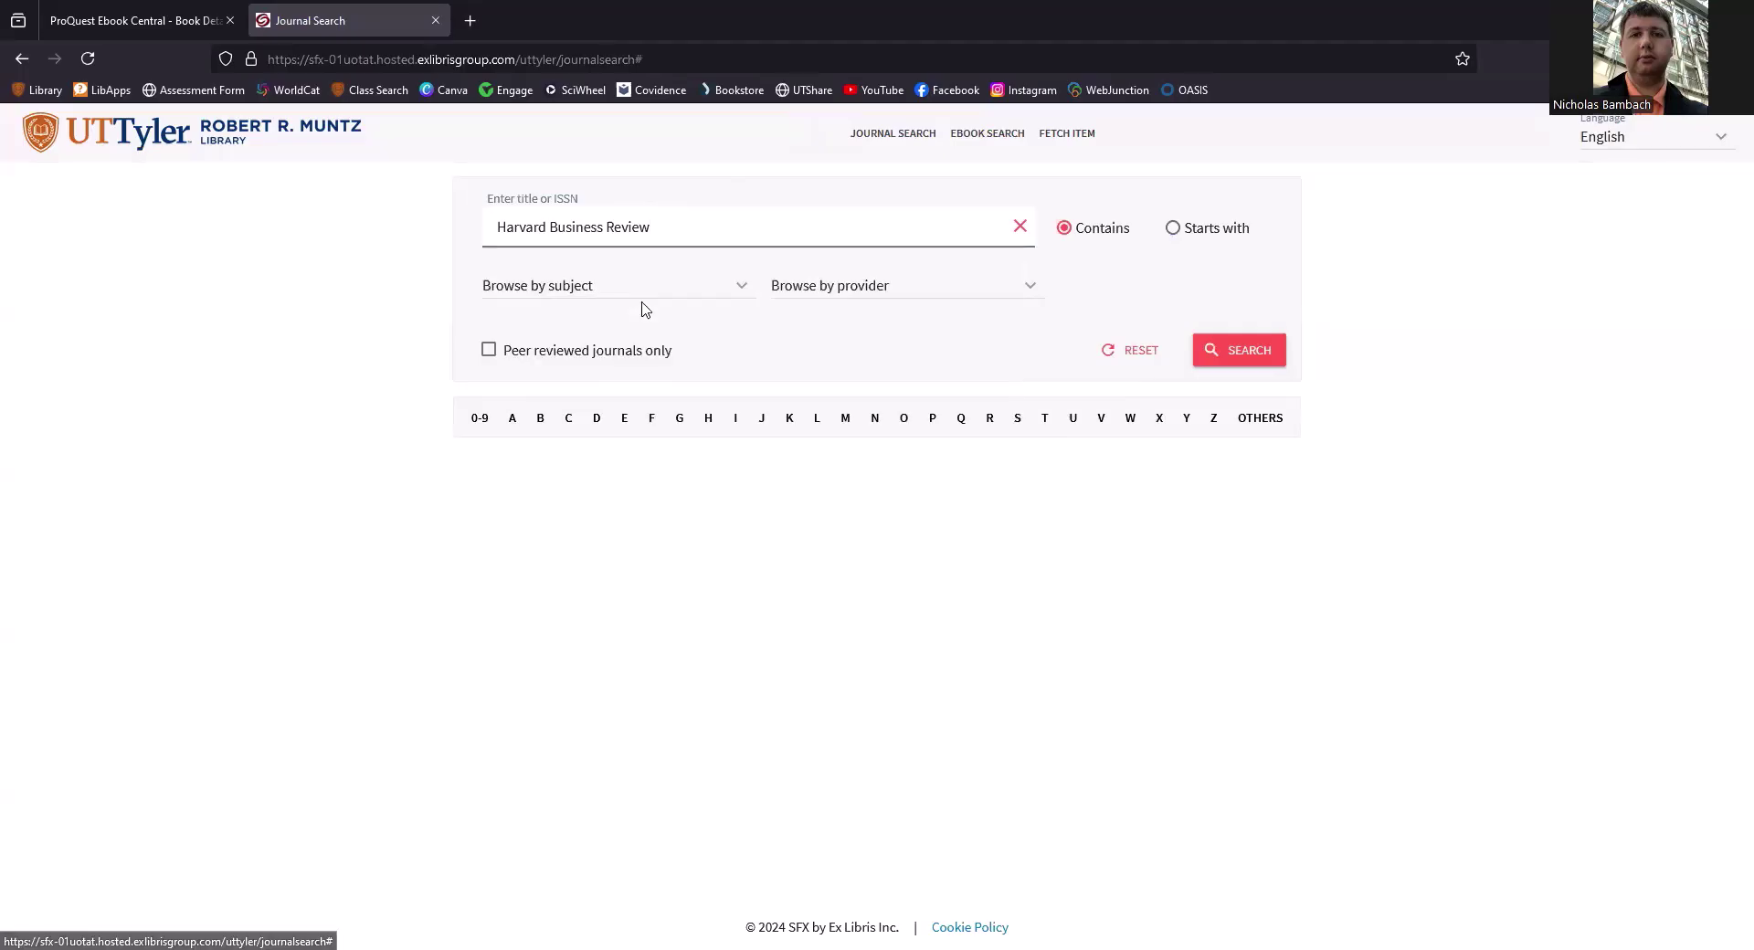
left_click(1237, 360)
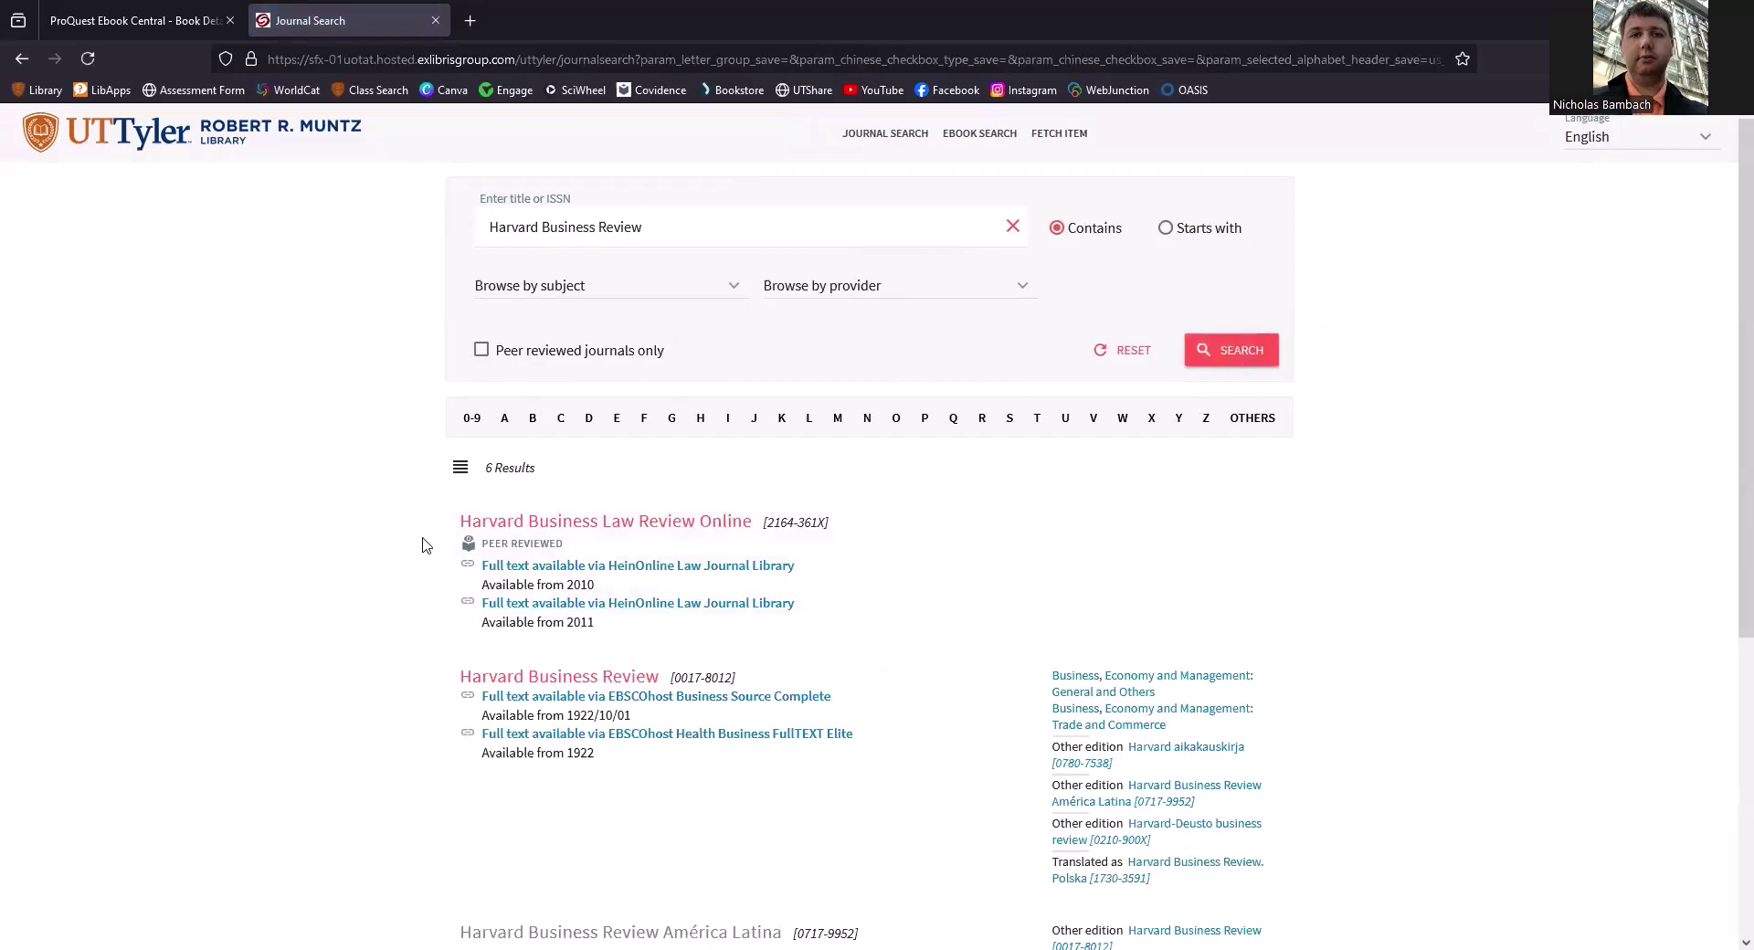
scroll(421, 545, "down", 3)
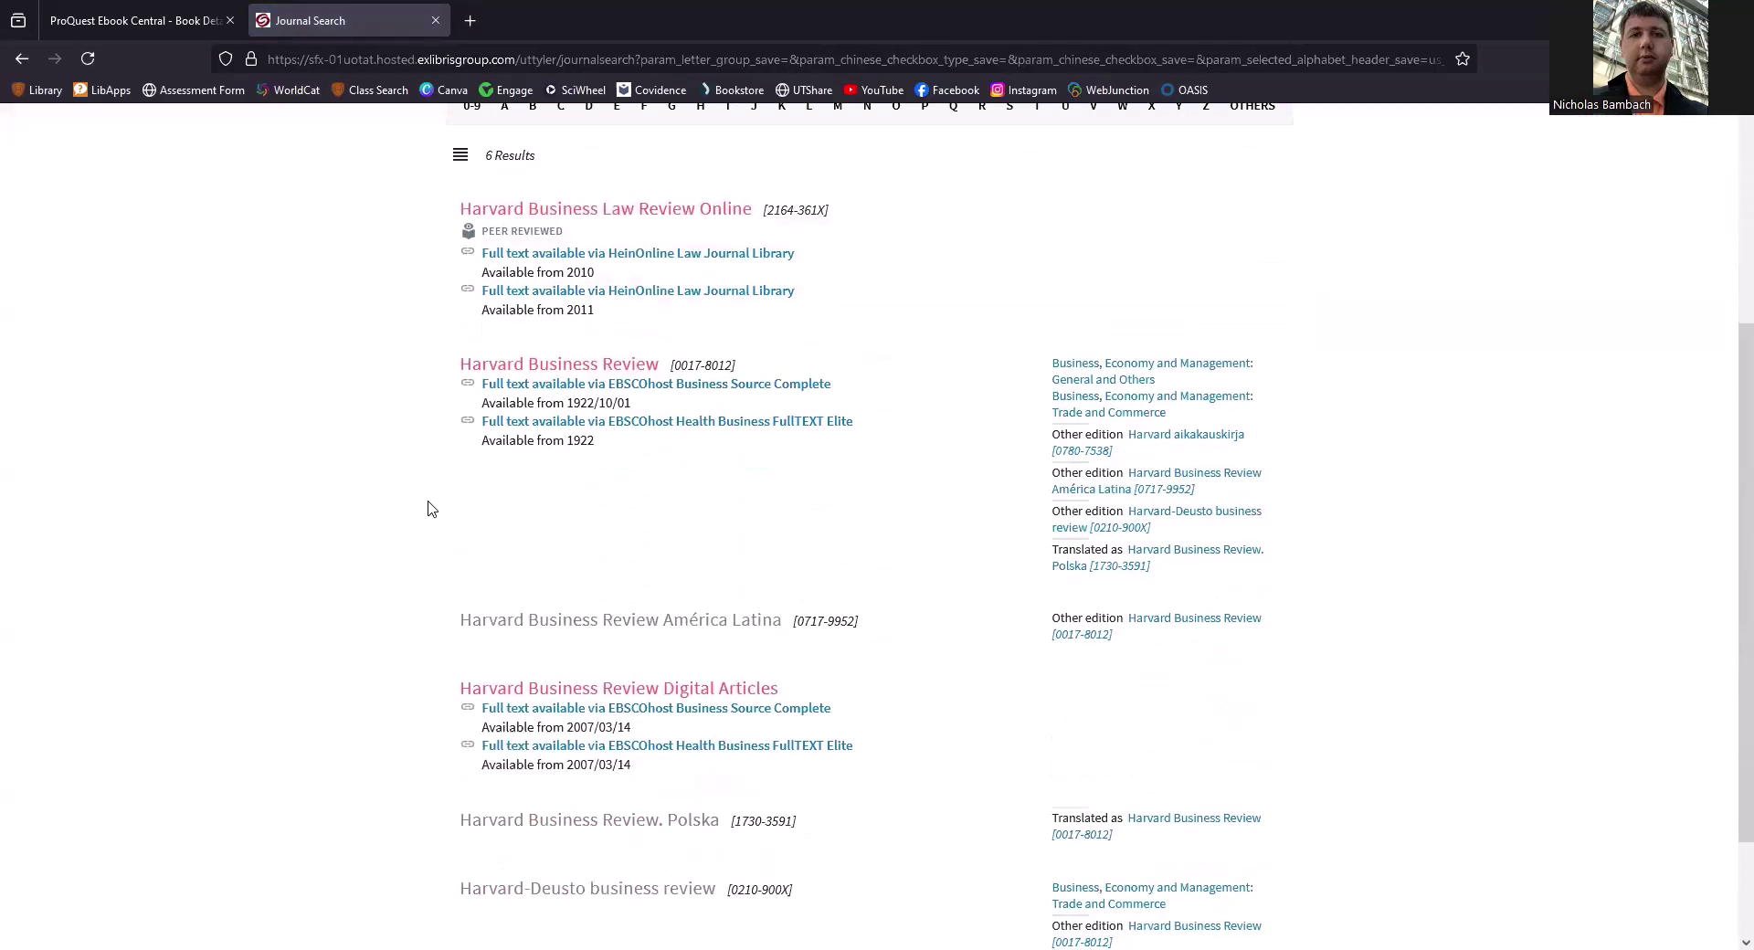
Step: Check the full-text coverage dates for Harvard Business Review and open its publication record in EBSCOhost Business Source Complete
scroll(424, 511, "down", 1)
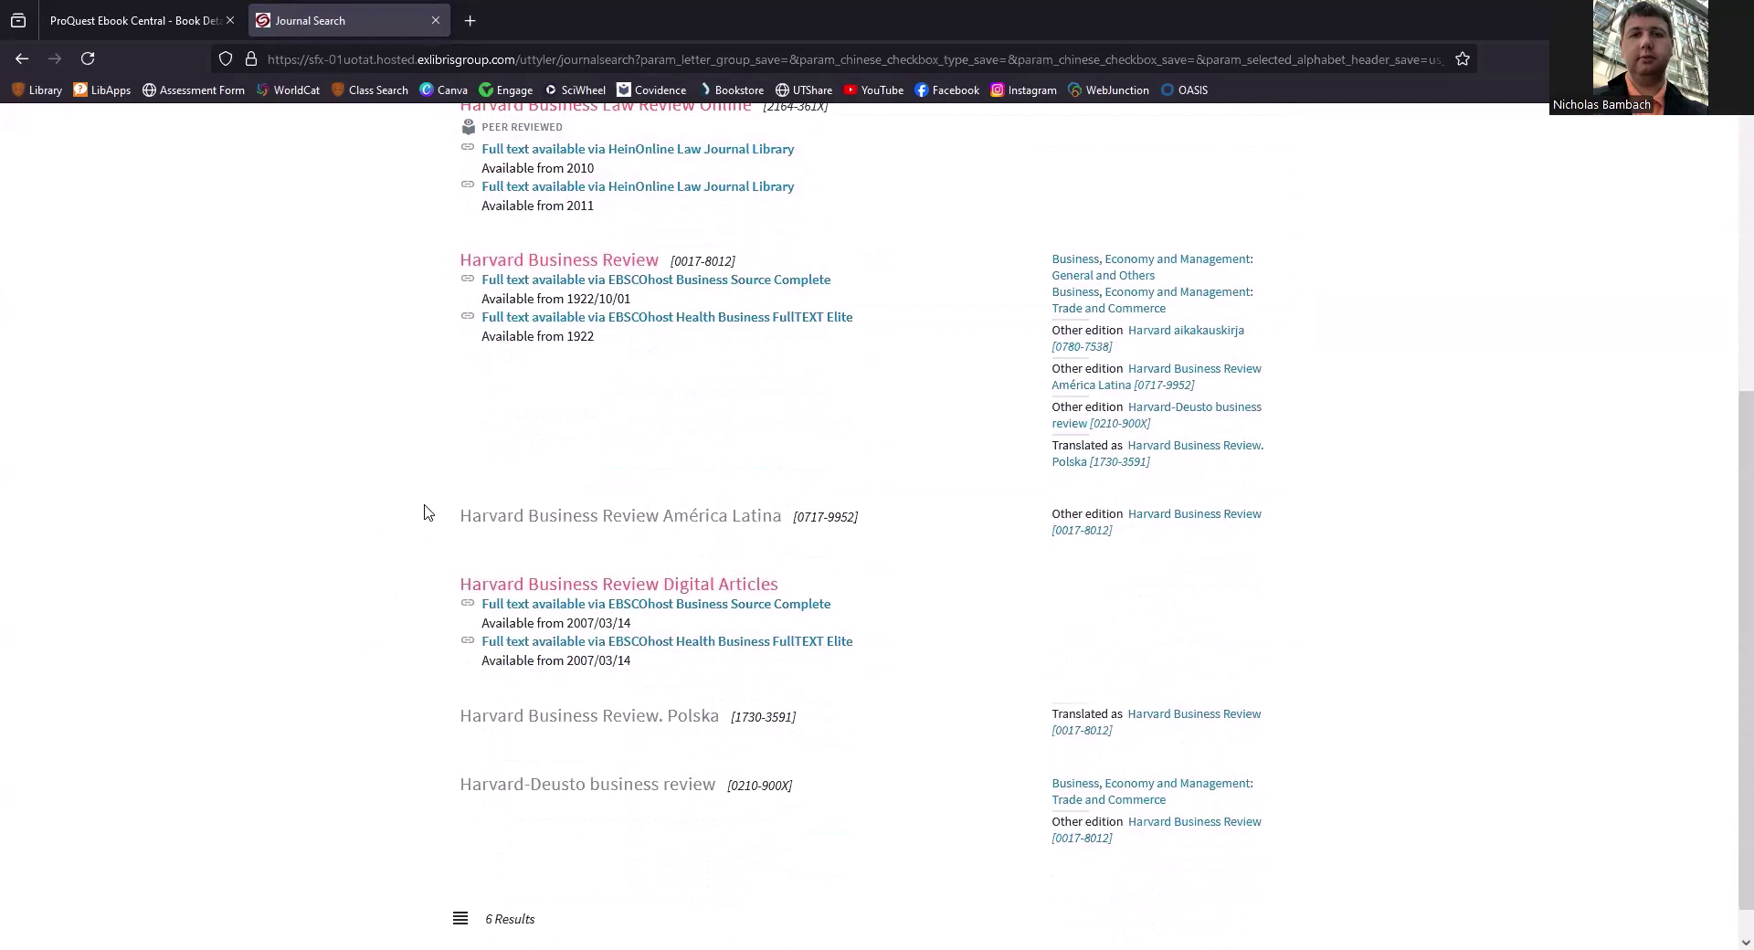
triple_click(552, 302)
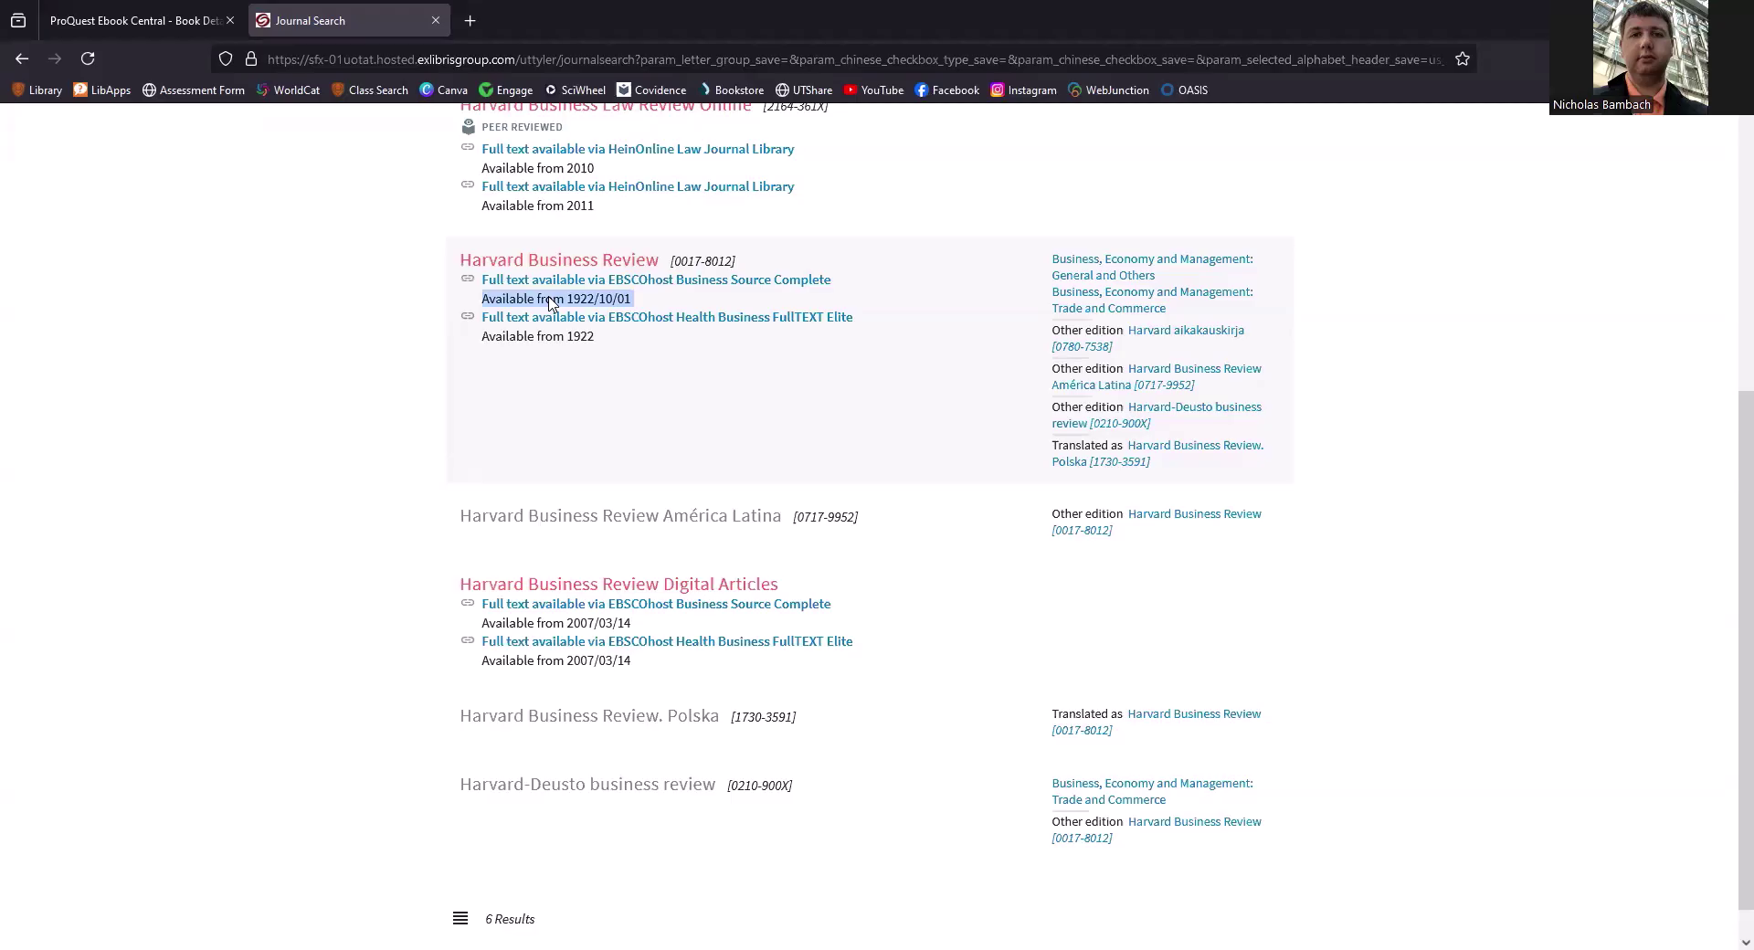
scroll(550, 304, "up", 3)
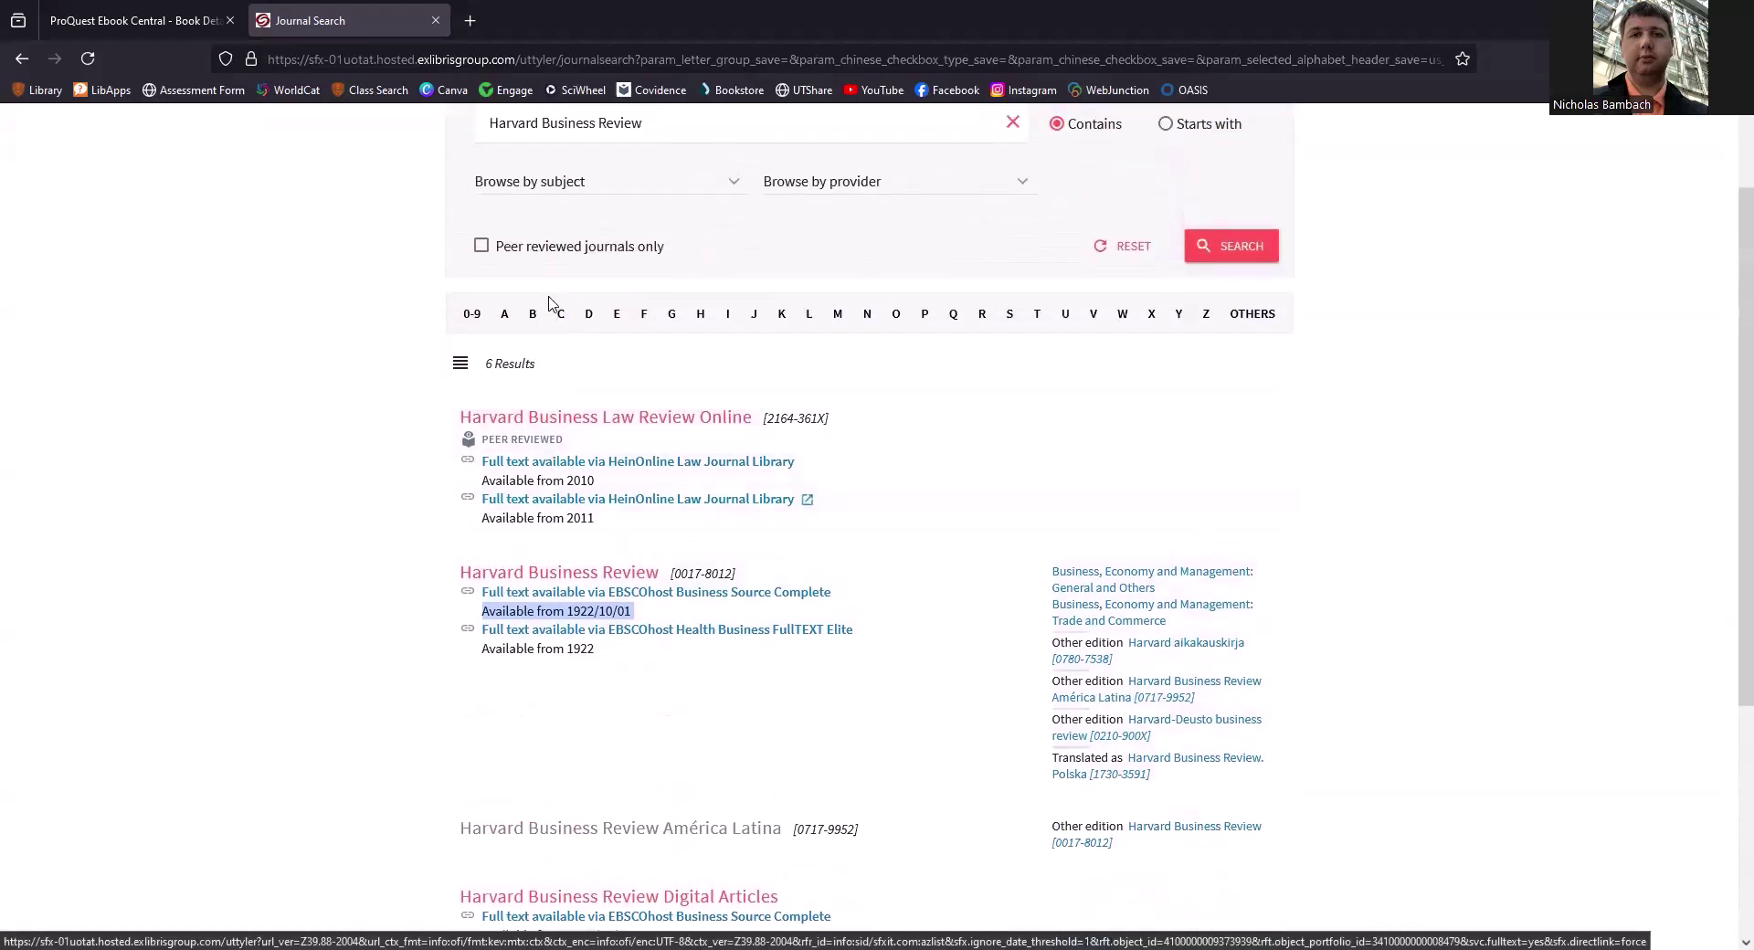
left_click(576, 574)
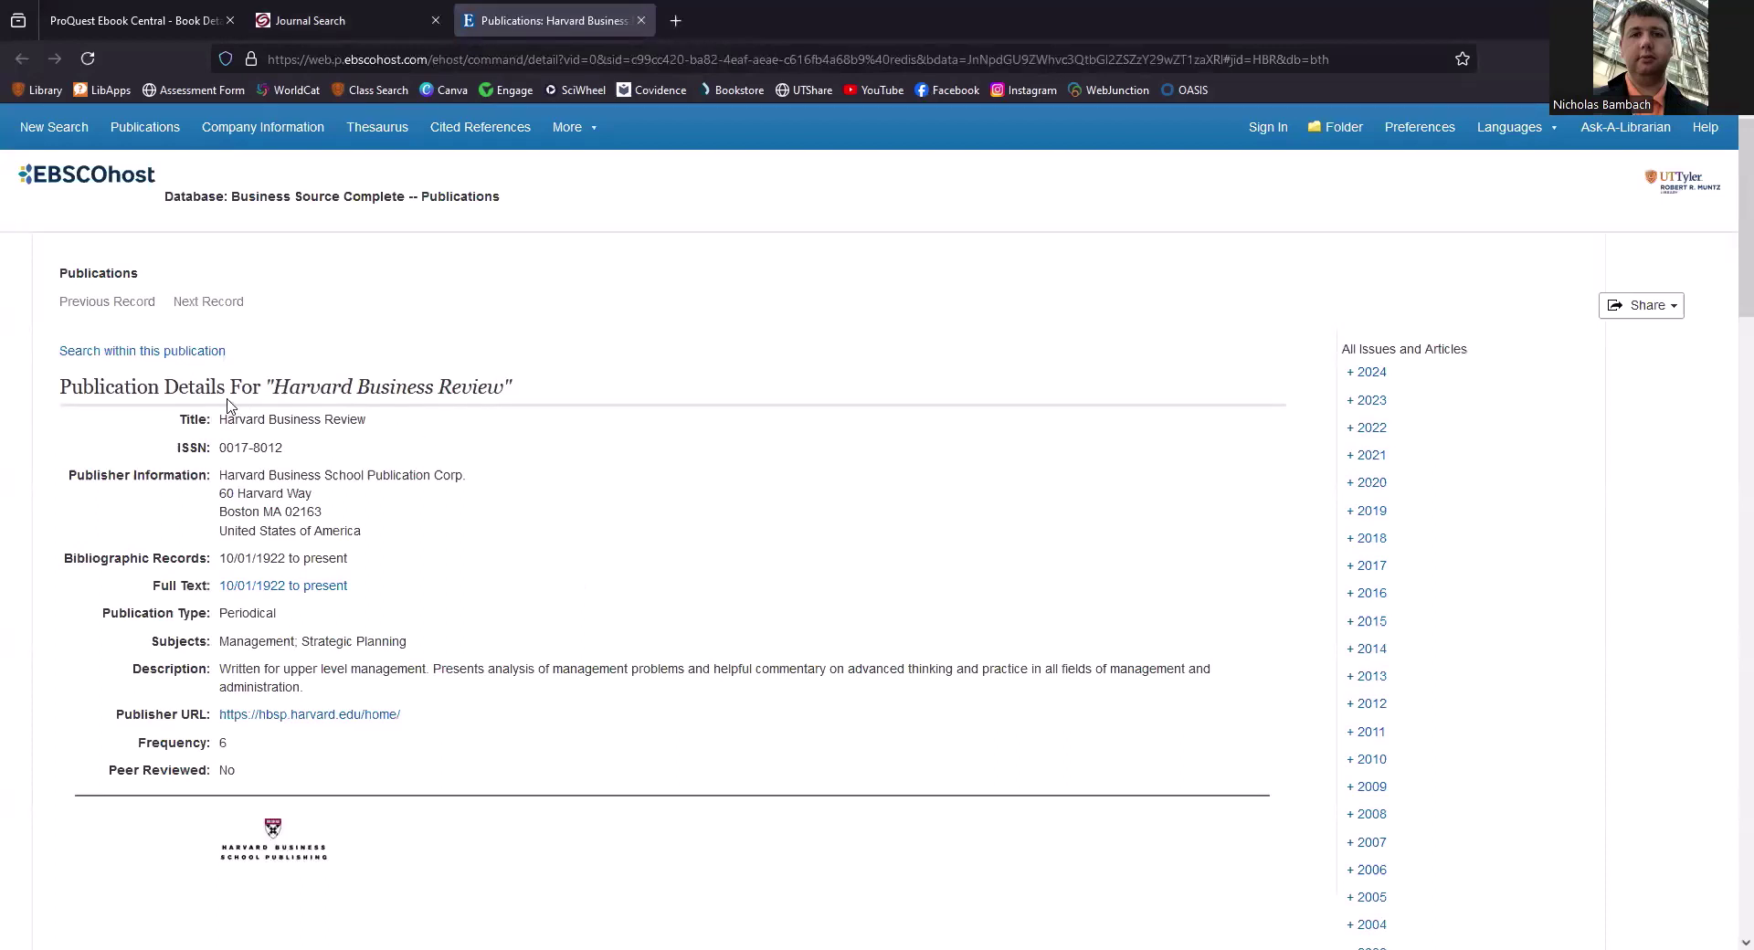
left_click_drag(277, 387, 451, 386)
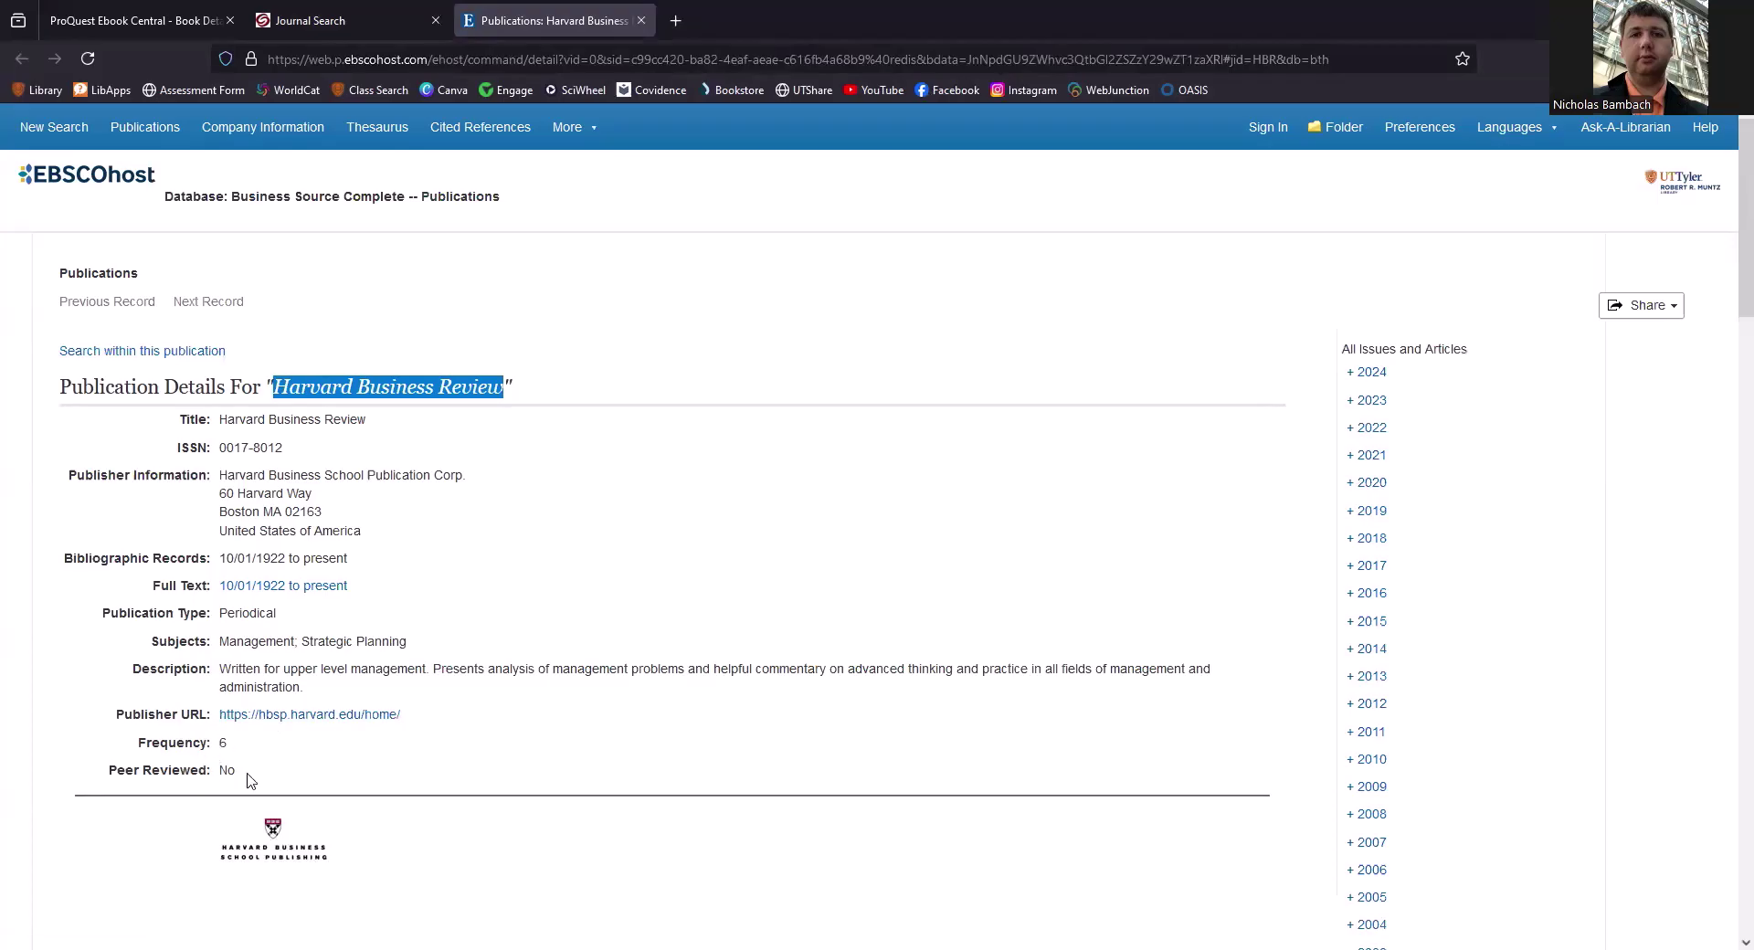
Step: Search within the Harvard Business Review publication for conflict resolution and look over the options for refining the results
left_click(217, 354)
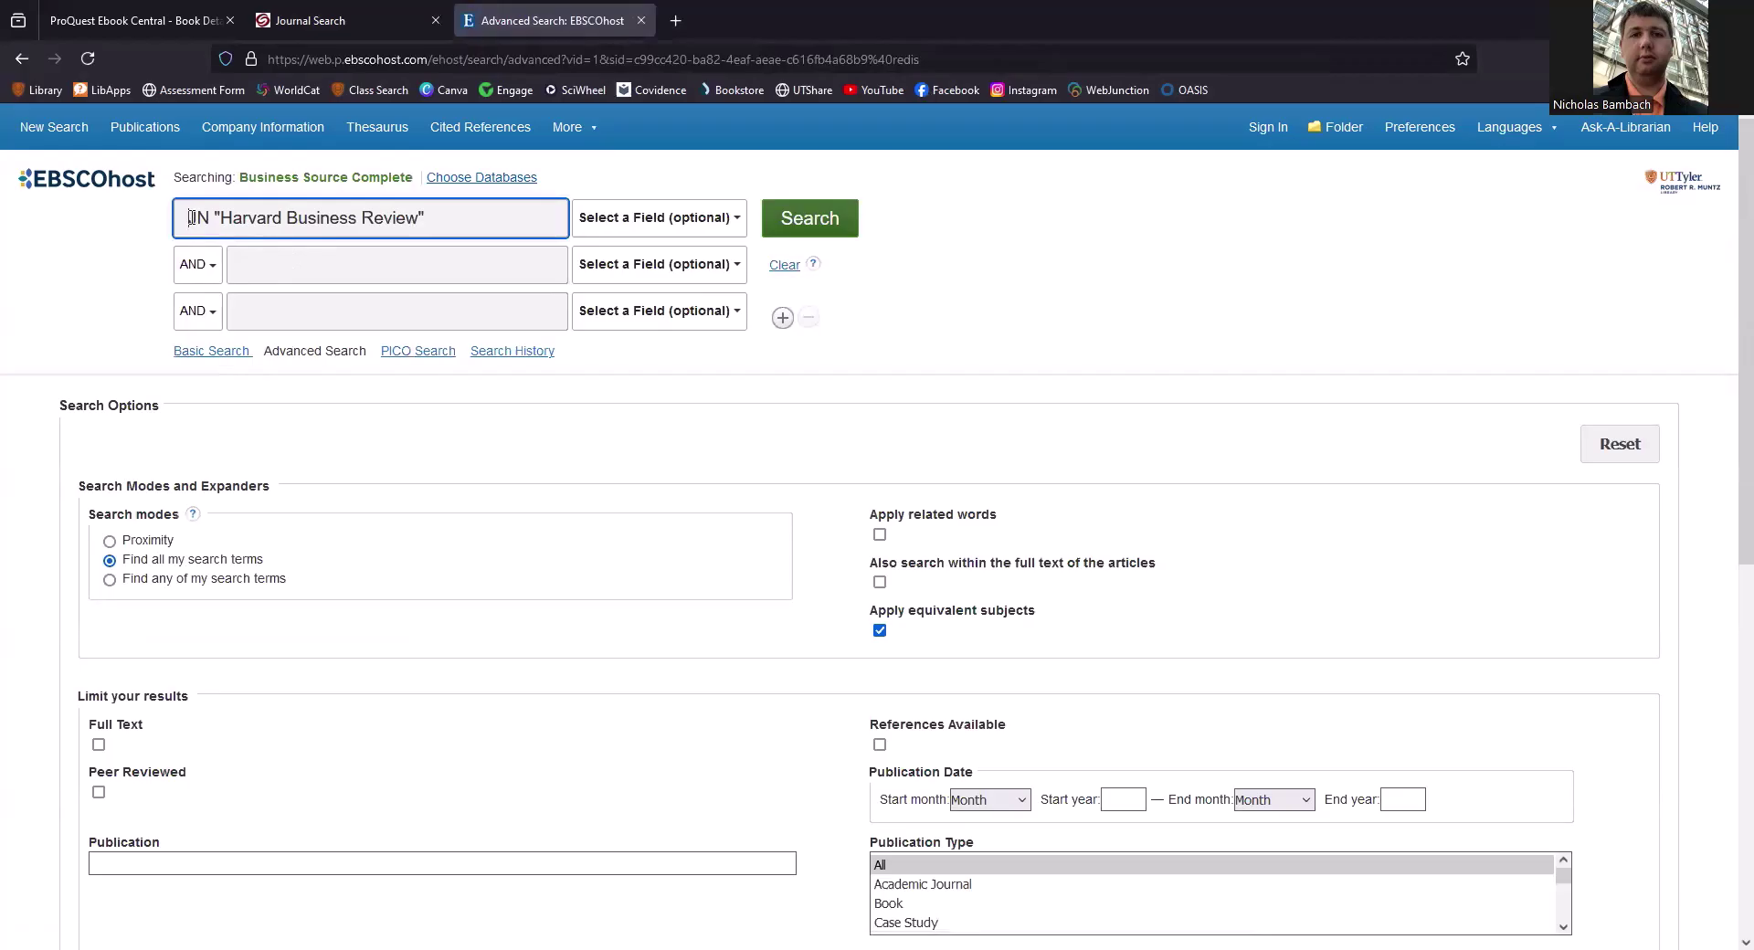
left_click_drag(216, 217, 188, 218)
left_click(441, 276)
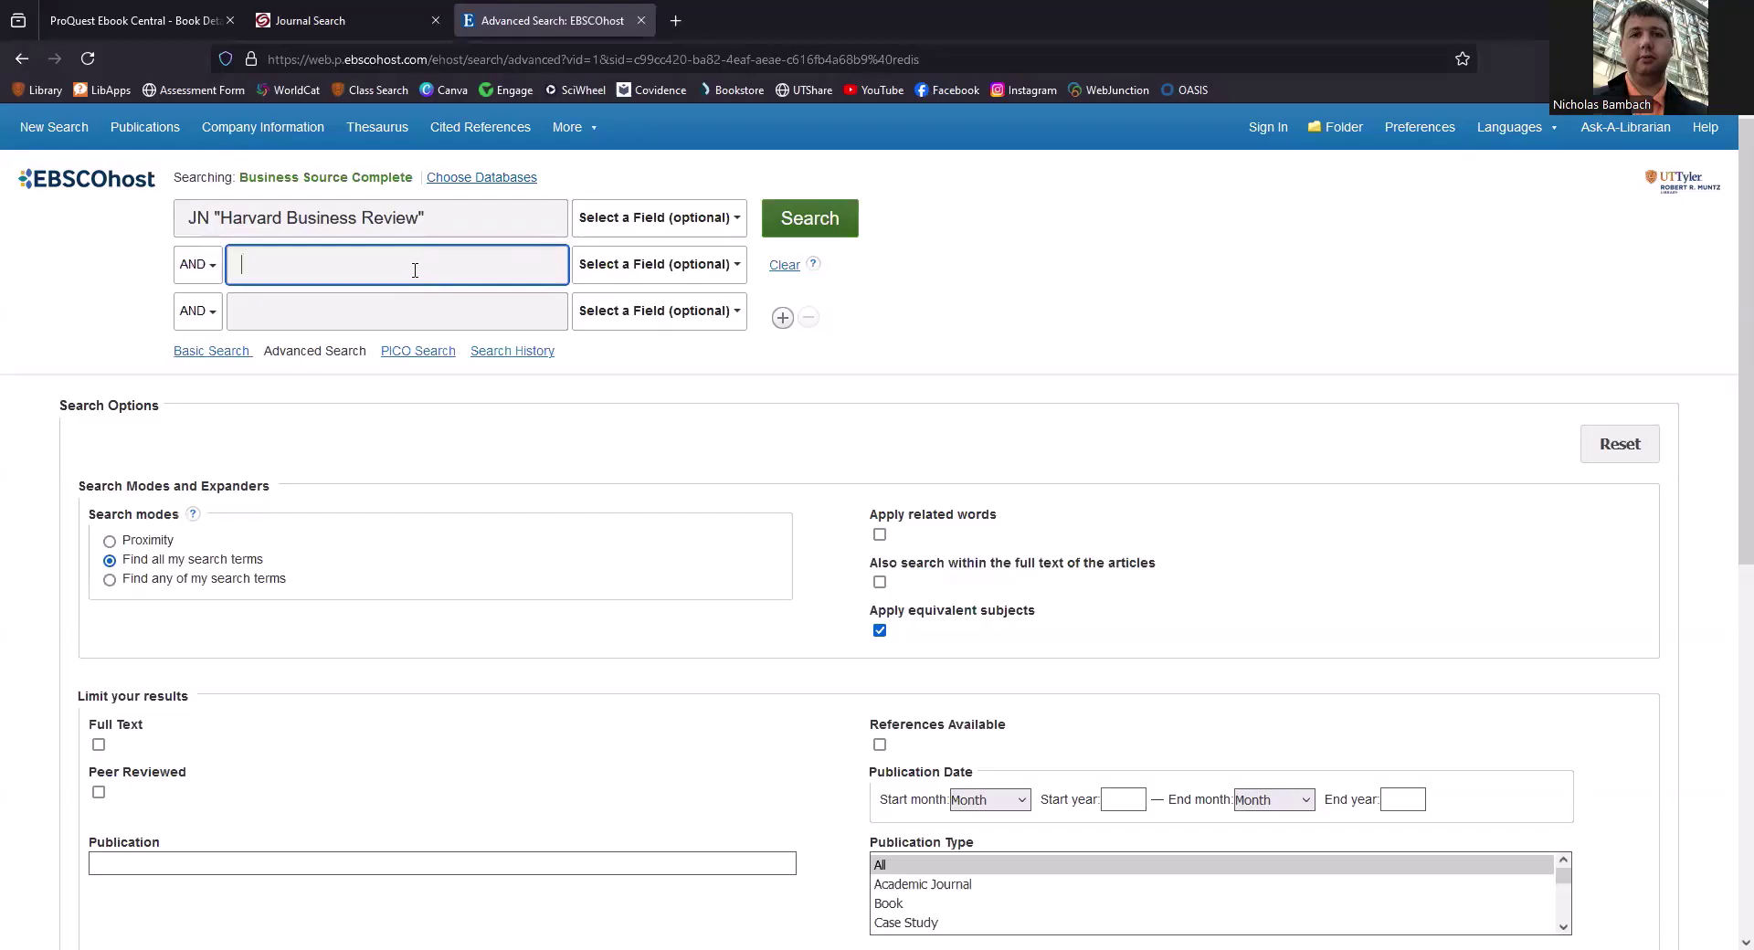
type("con")
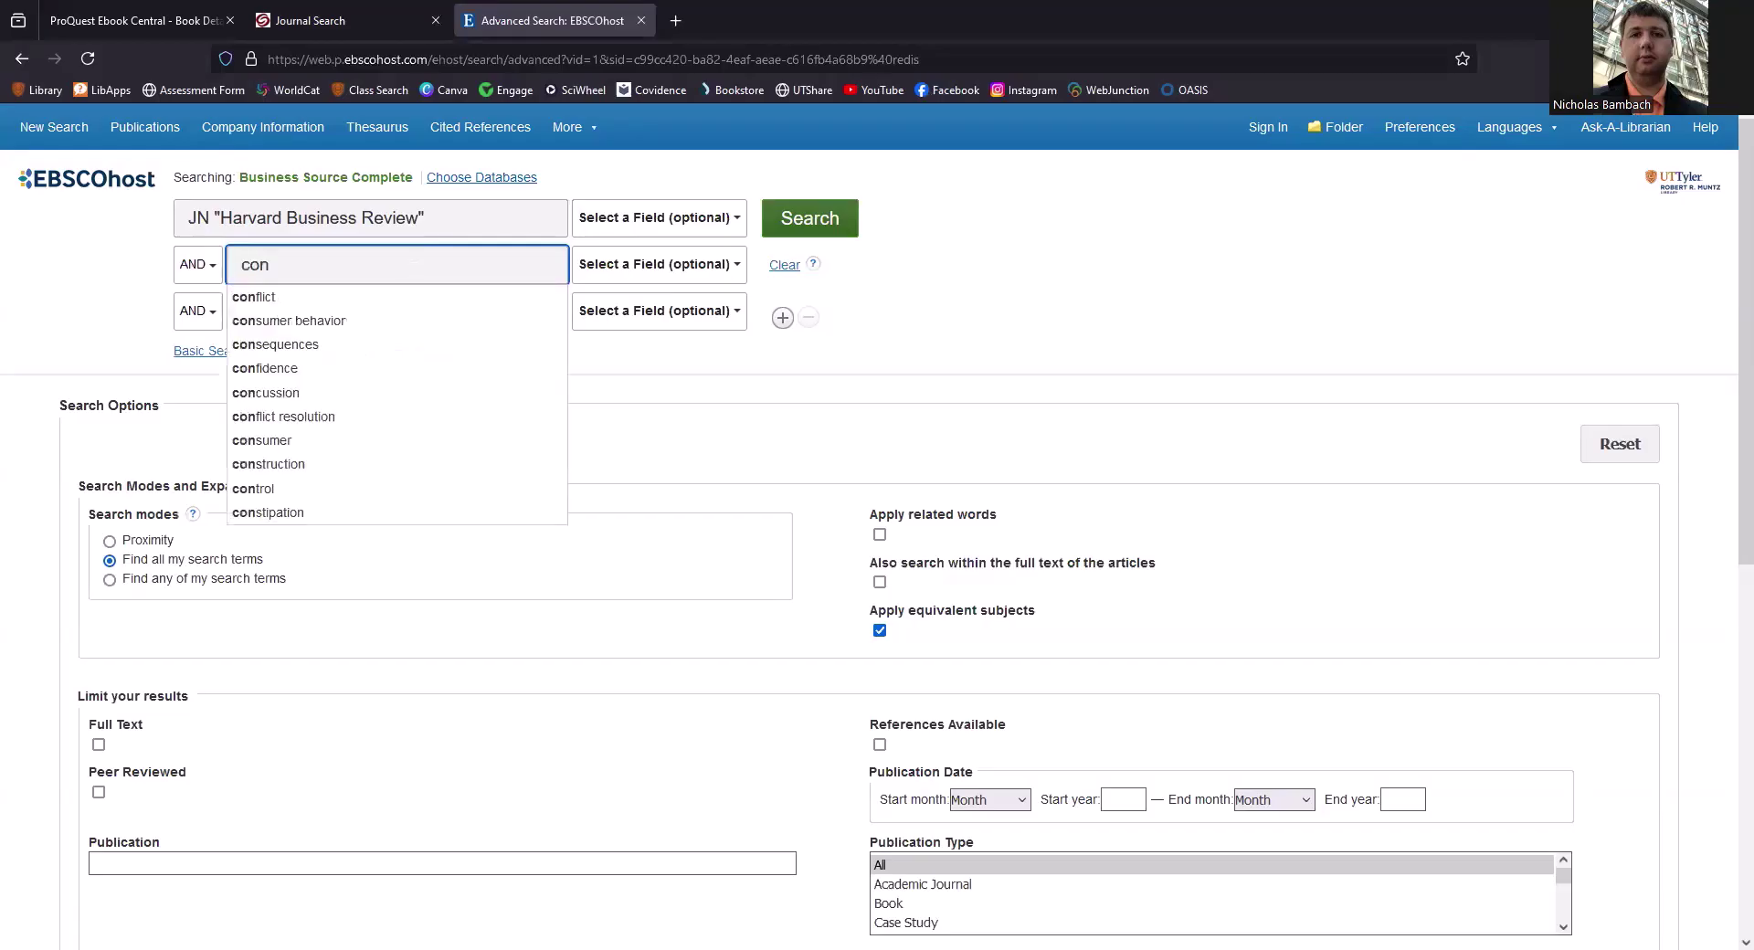
type("flict")
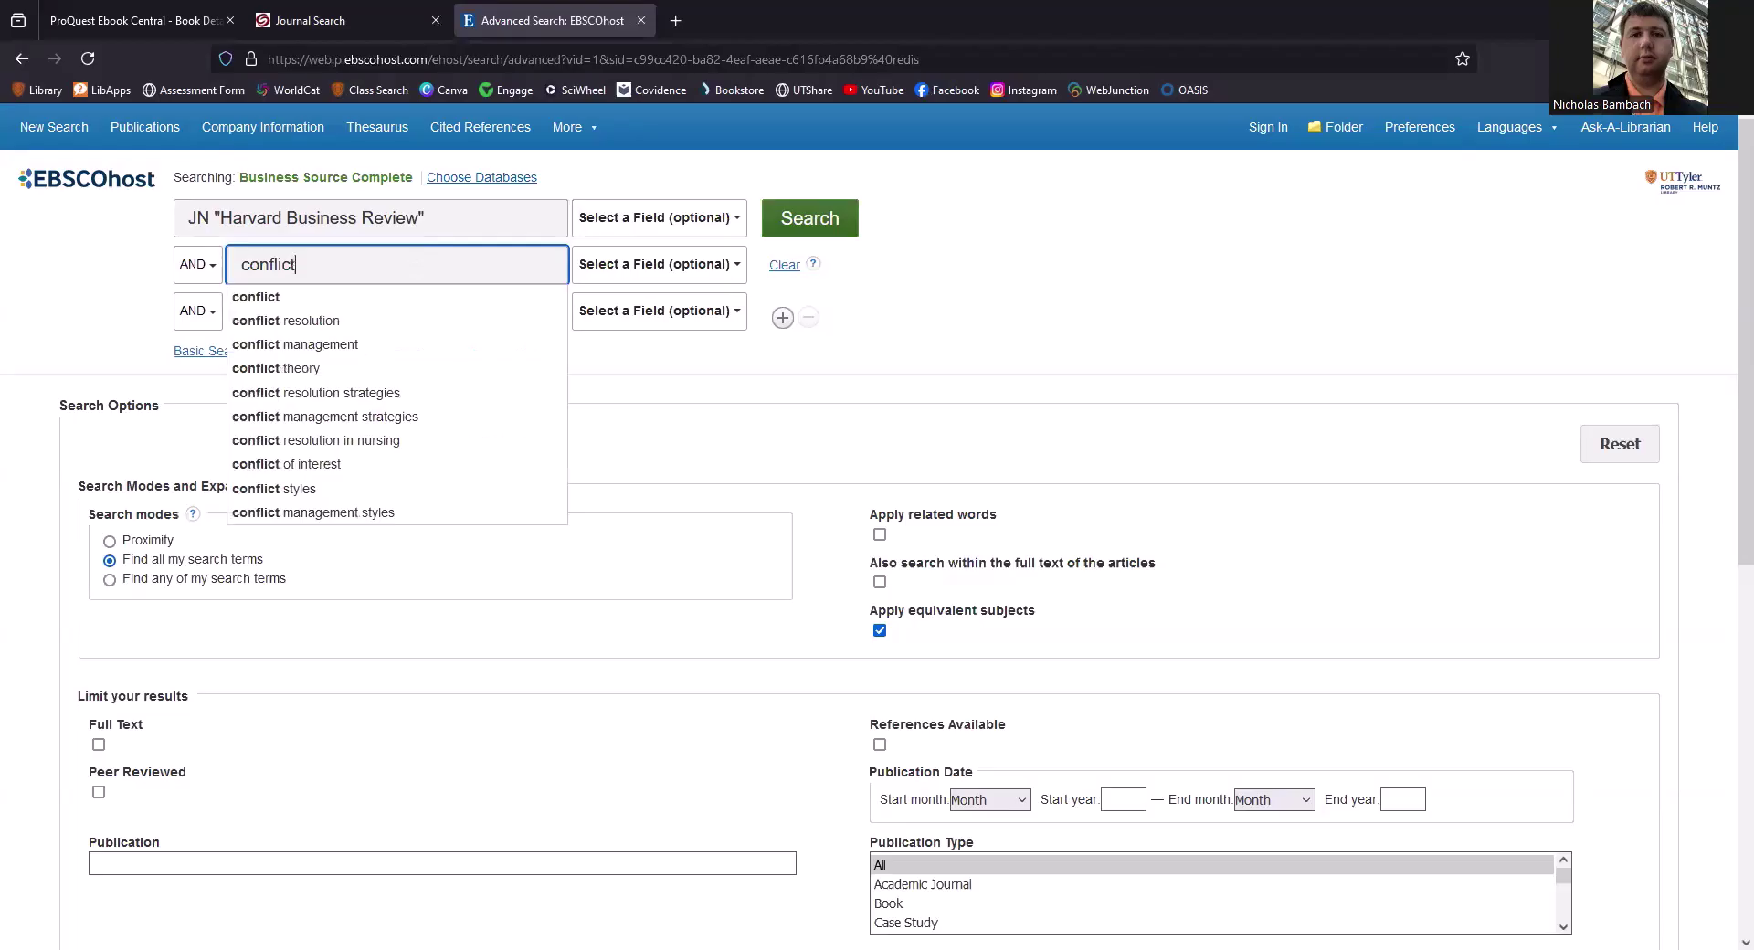
key("Down")
key("Down")
key("Return")
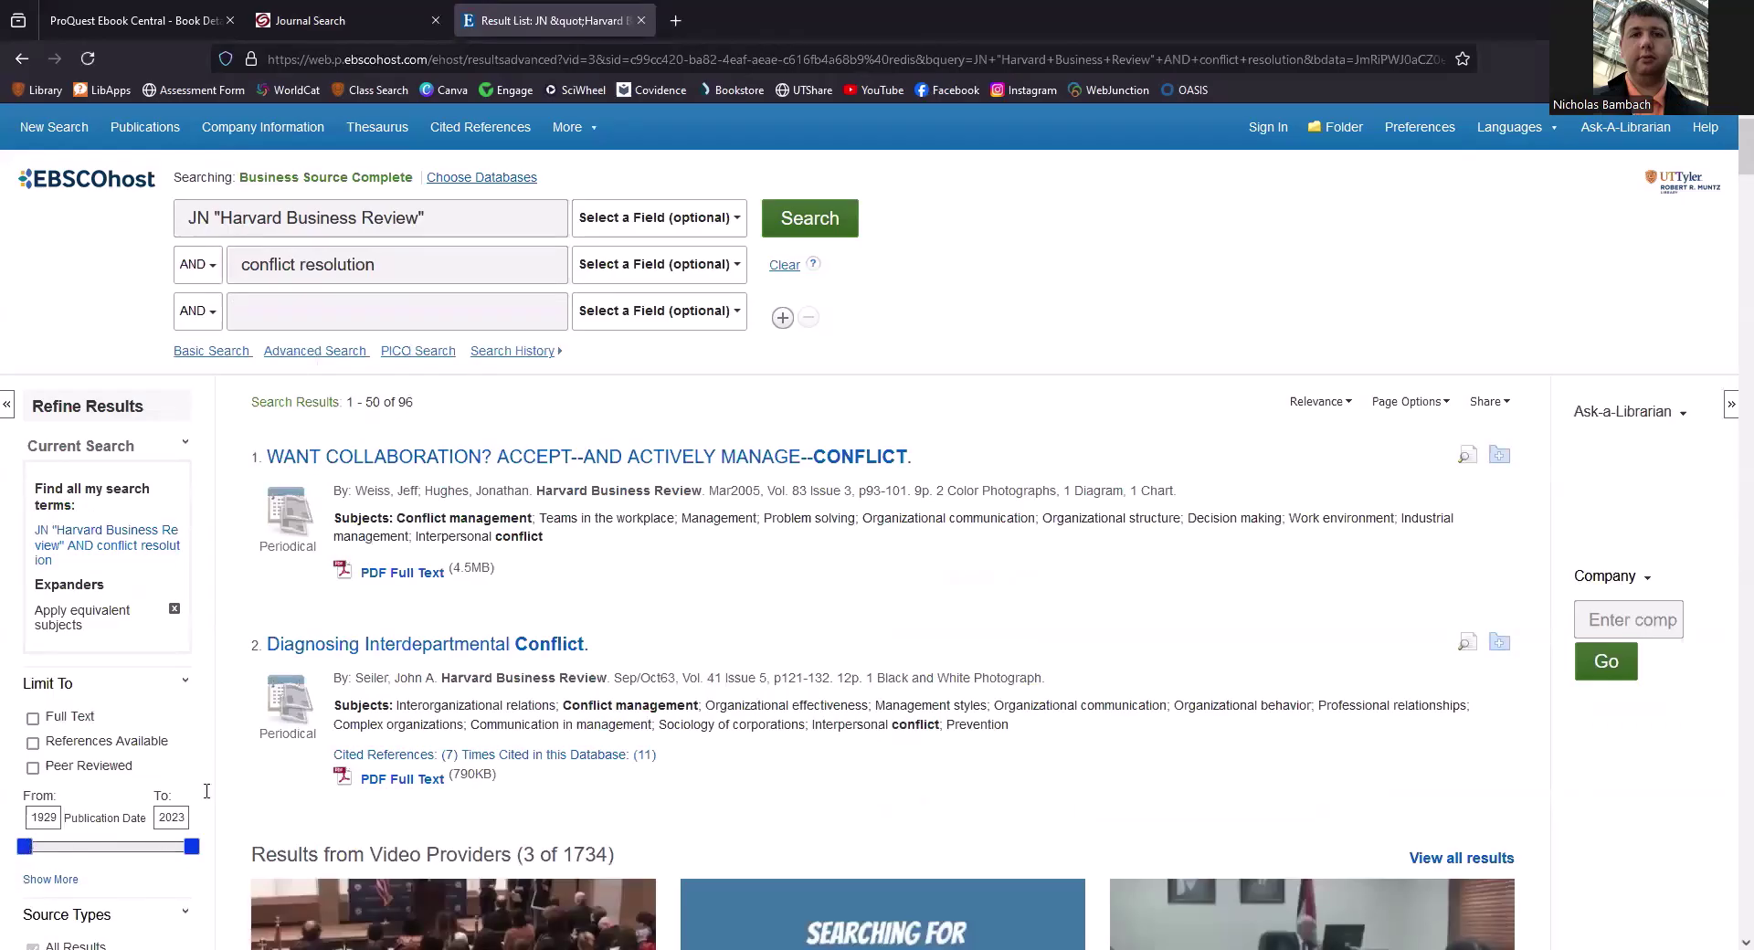
scroll(53, 589, "down", 5)
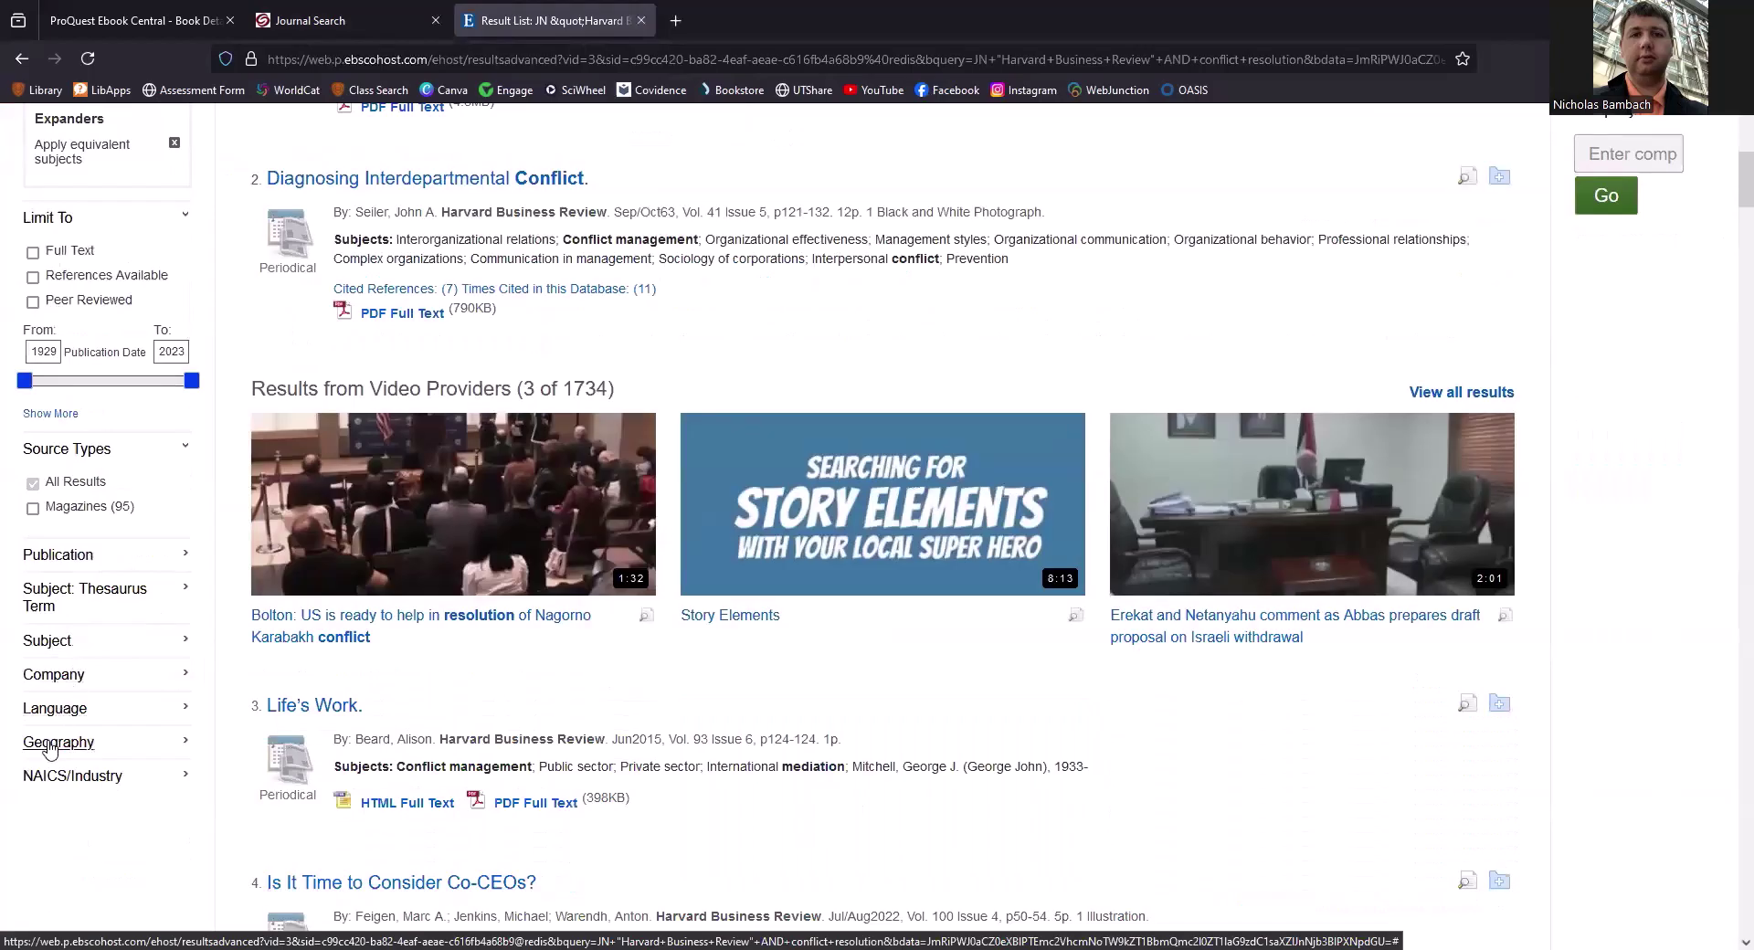
scroll(676, 438, "up", 4)
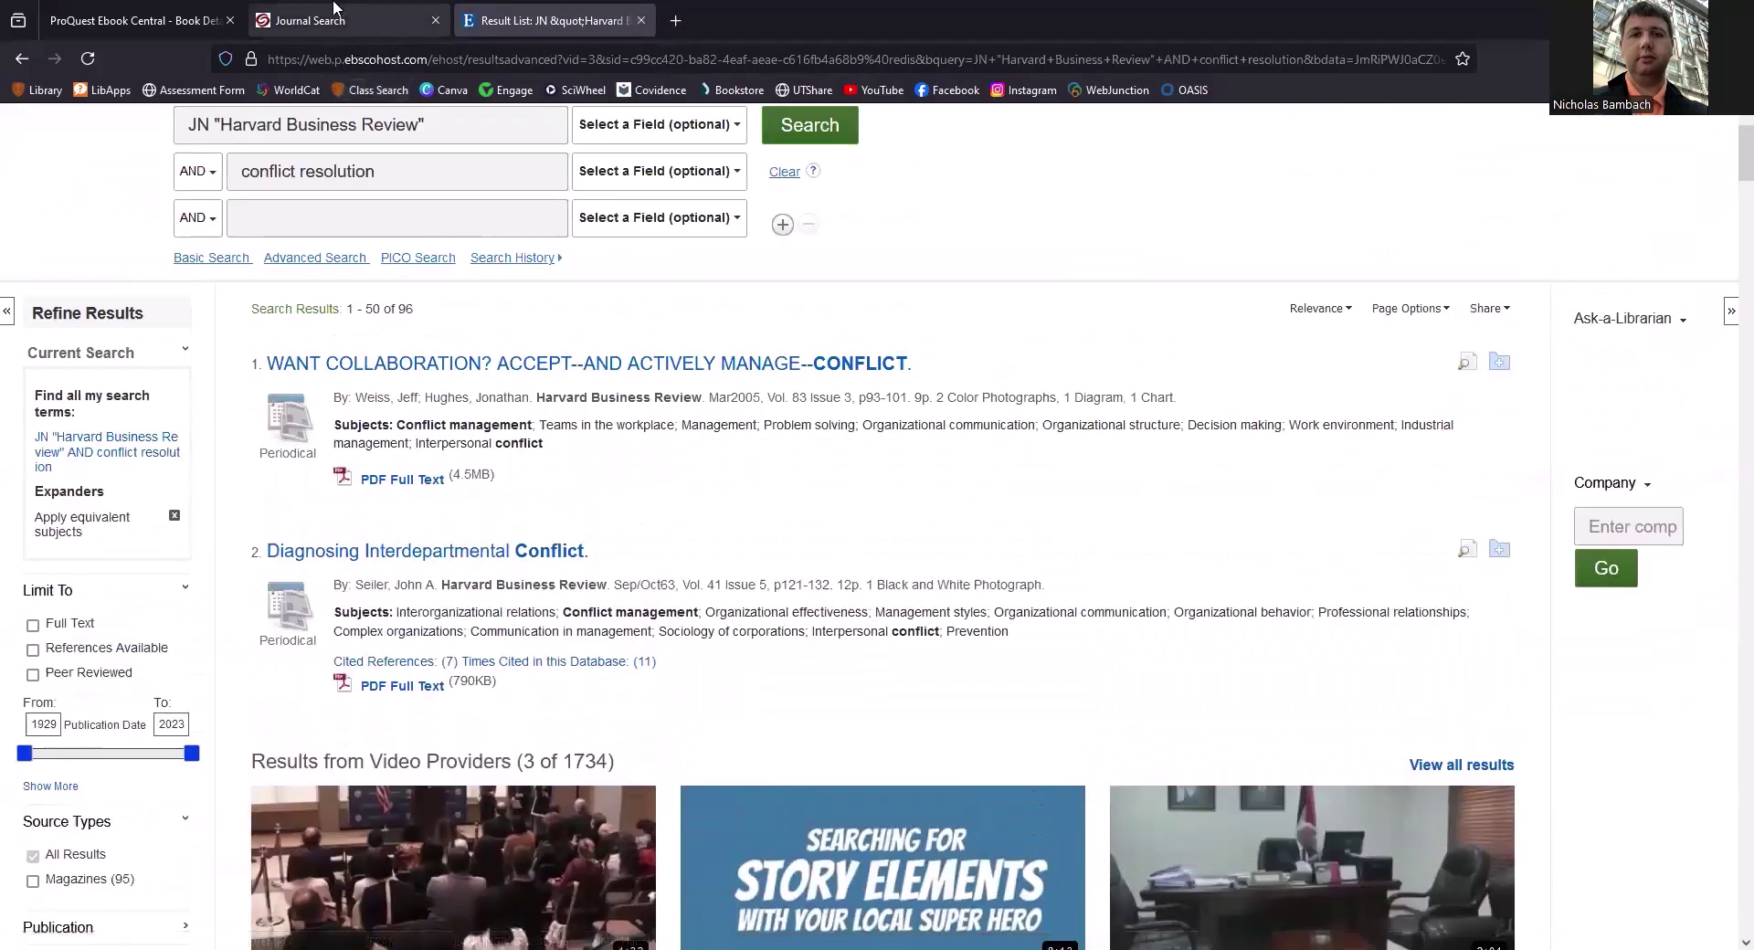
Step: Return to the Muntz Library homepage and open the Interlibrary Loan page from its Find, Borrow, Request section
left_click(208, 22)
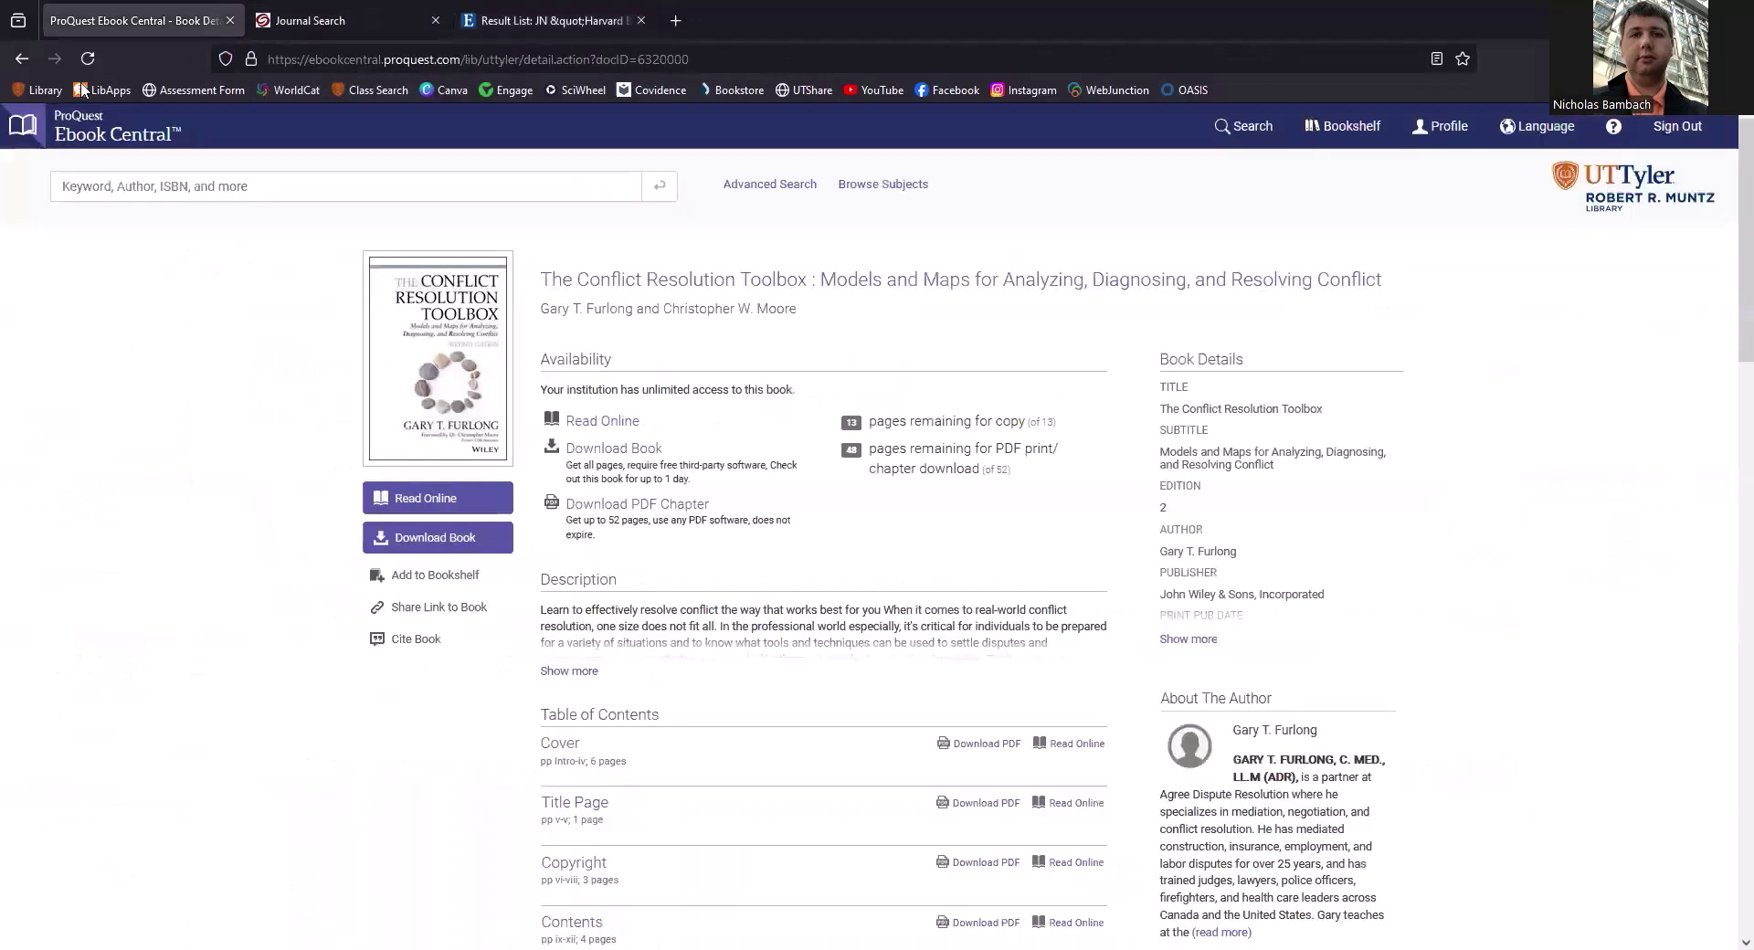
left_click(25, 95)
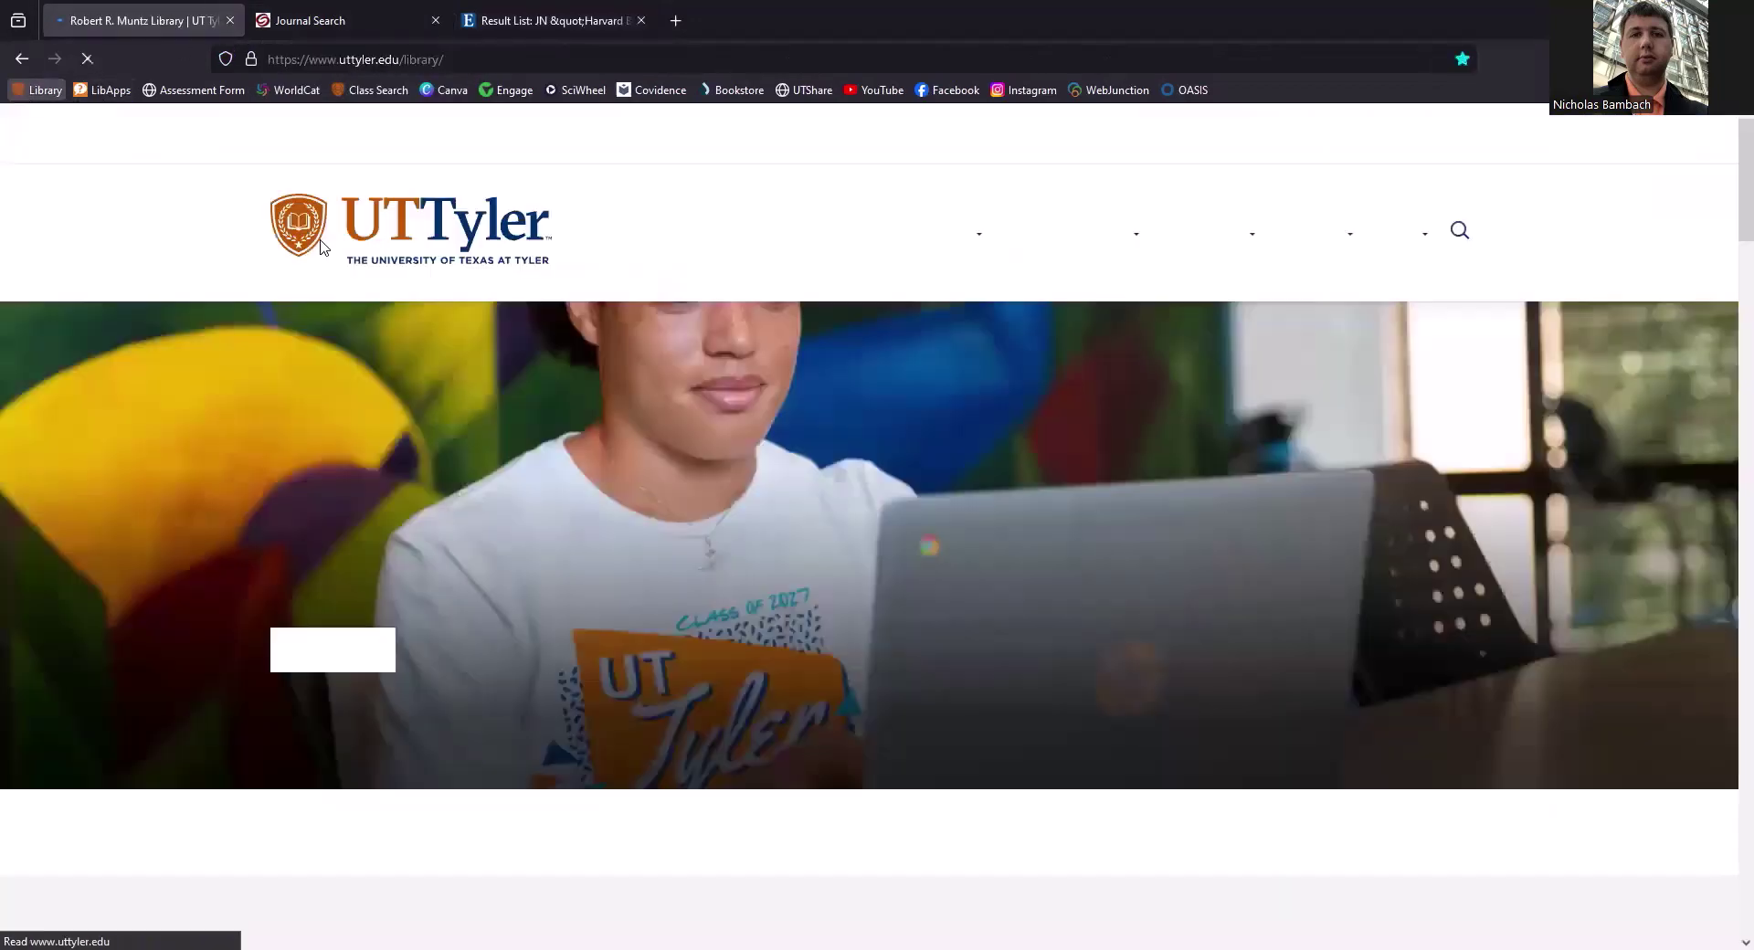
scroll(610, 516, "down", 10)
scroll(610, 514, "down", 3)
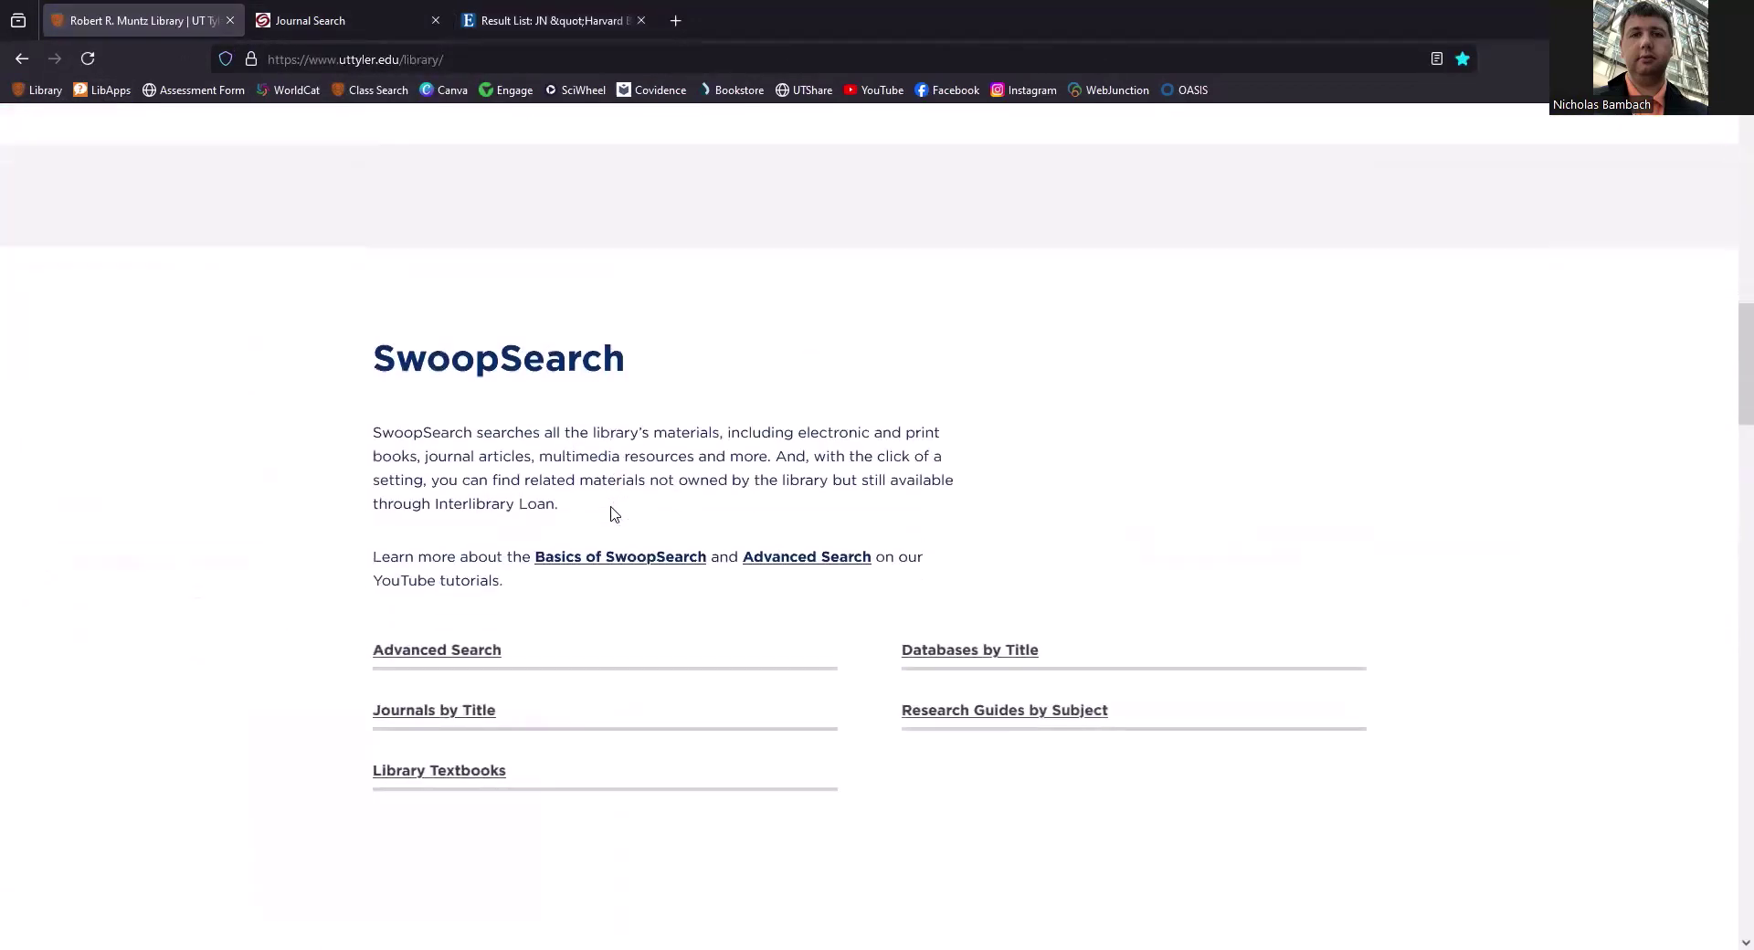
scroll(610, 514, "down", 6)
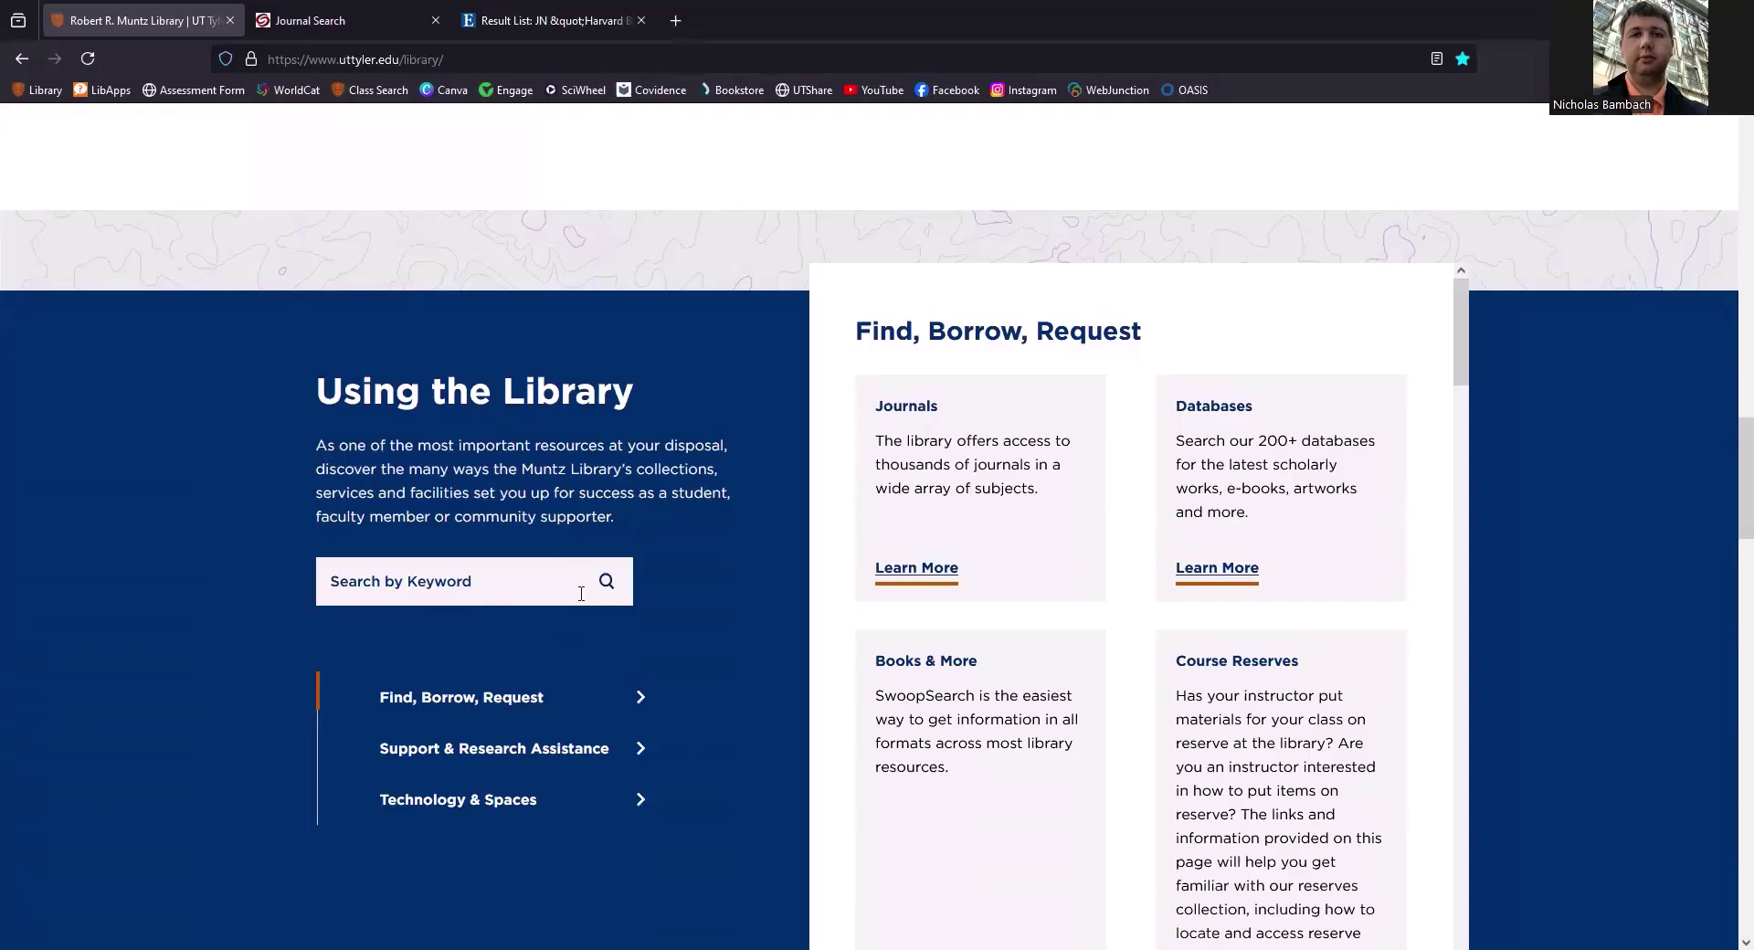
scroll(1236, 475, "down", 3)
scroll(1236, 475, "down", 5)
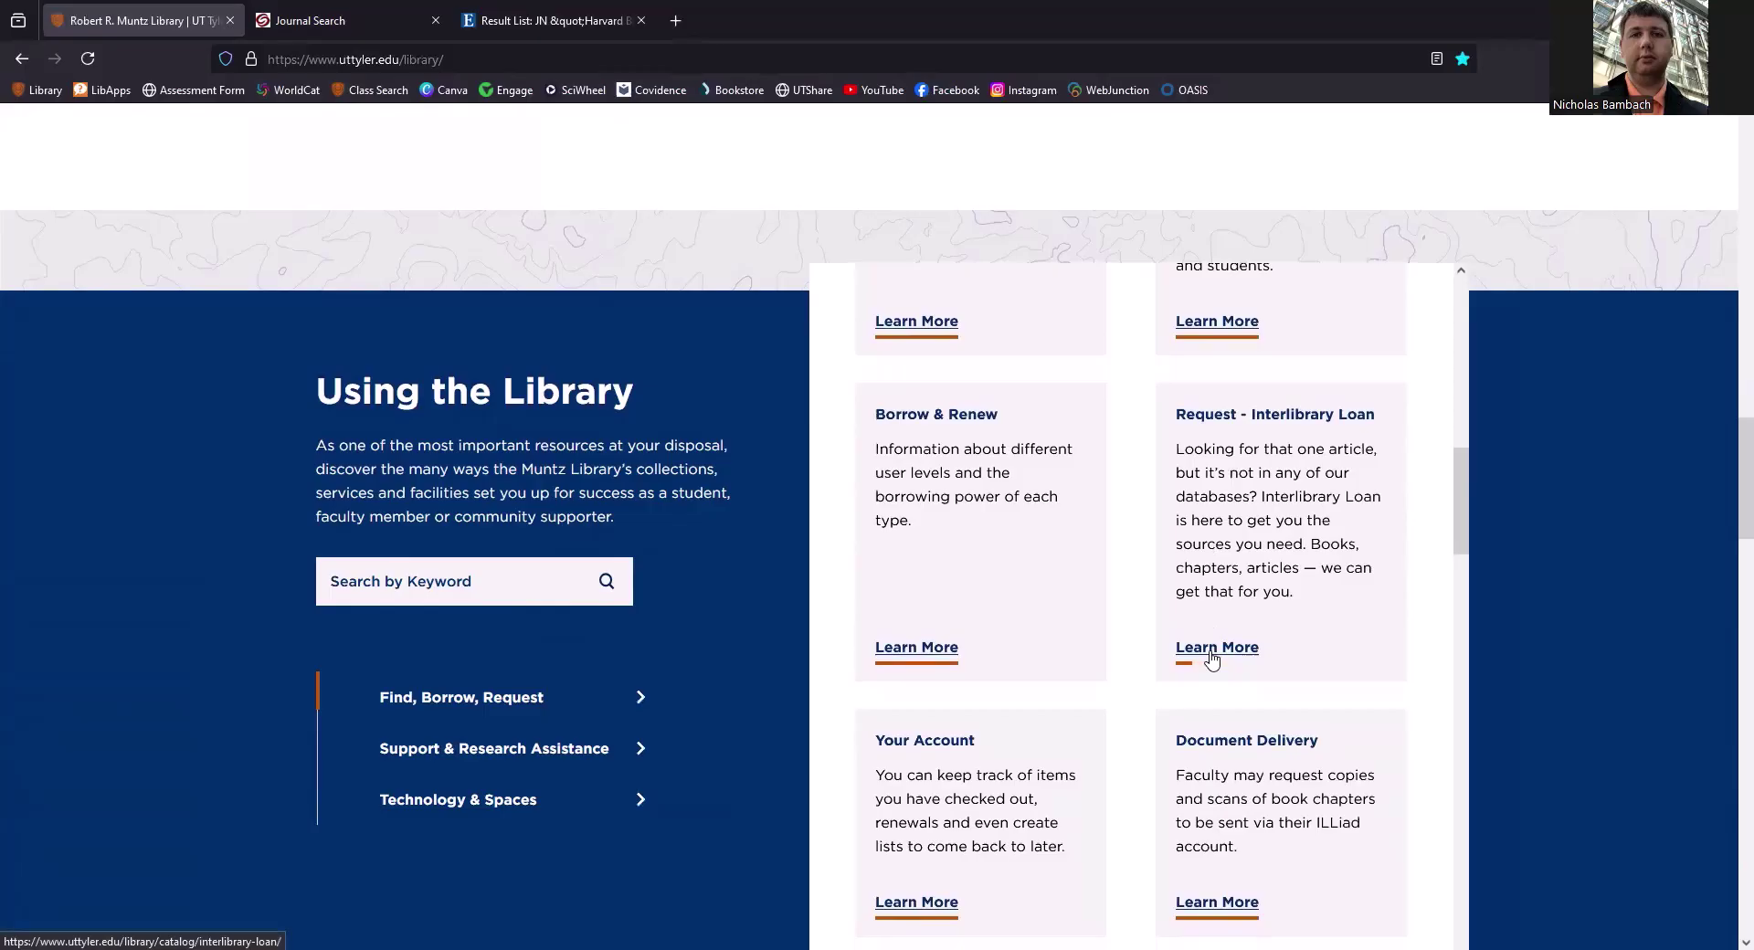
left_click(1212, 656)
Step: Review the Interlibrary Loan page, noting the service URL and the registration link for first-time users
scroll(884, 642, "down", 1)
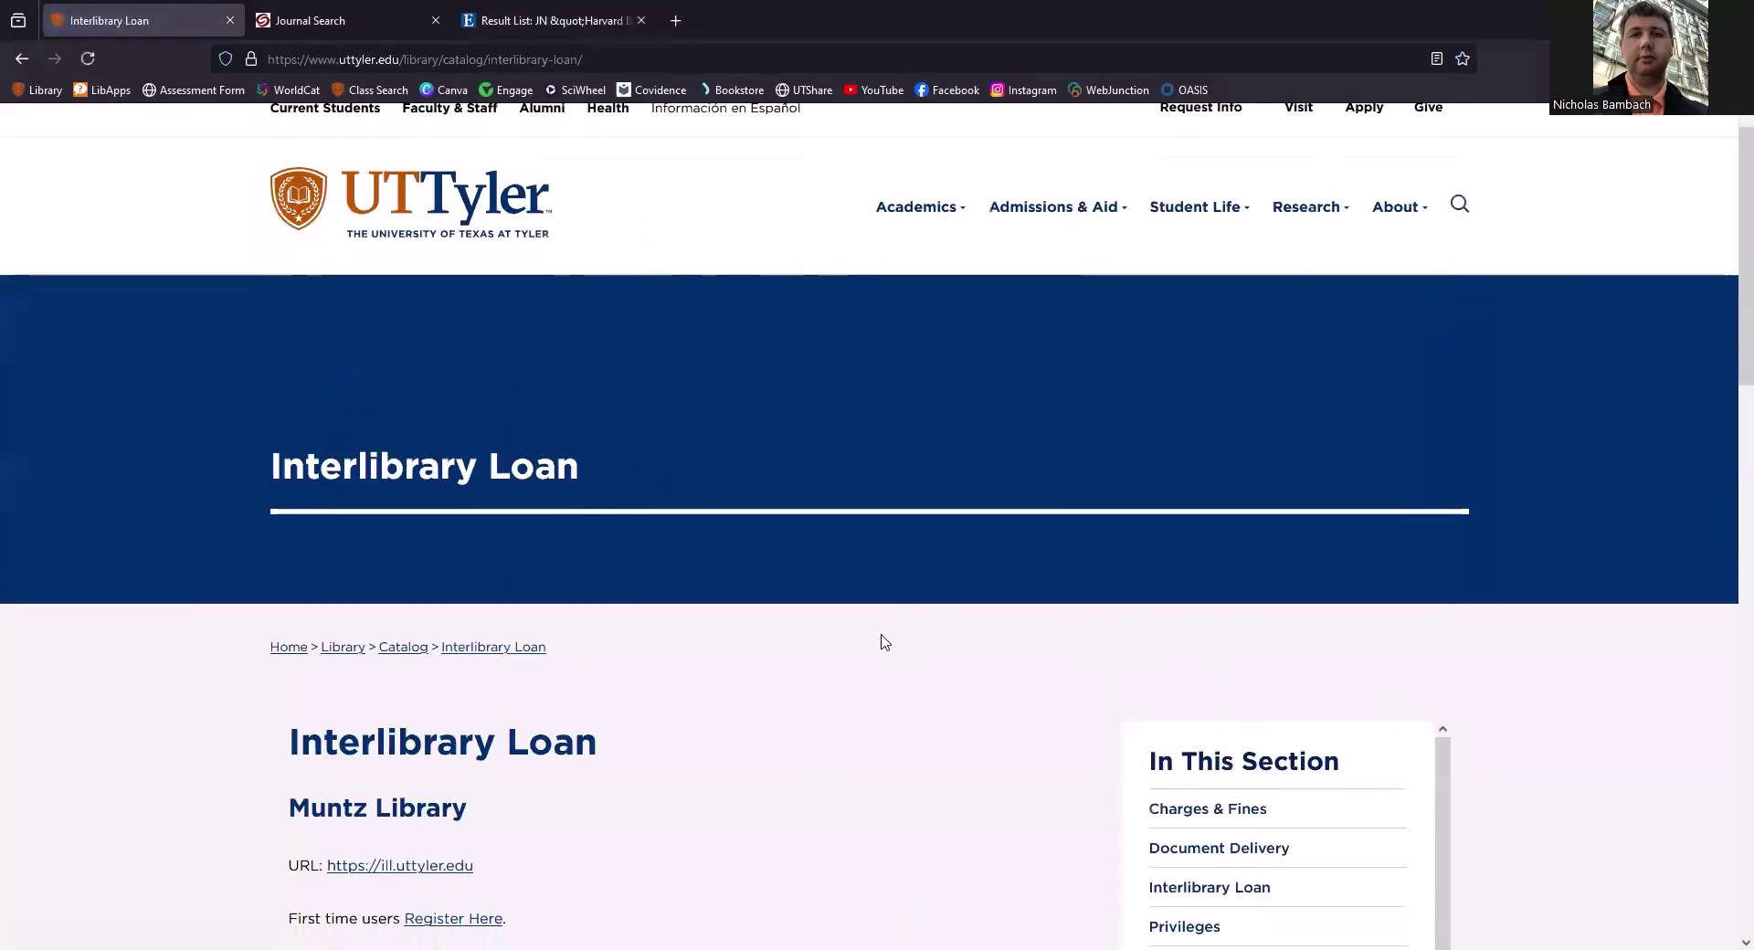
scroll(884, 641, "down", 5)
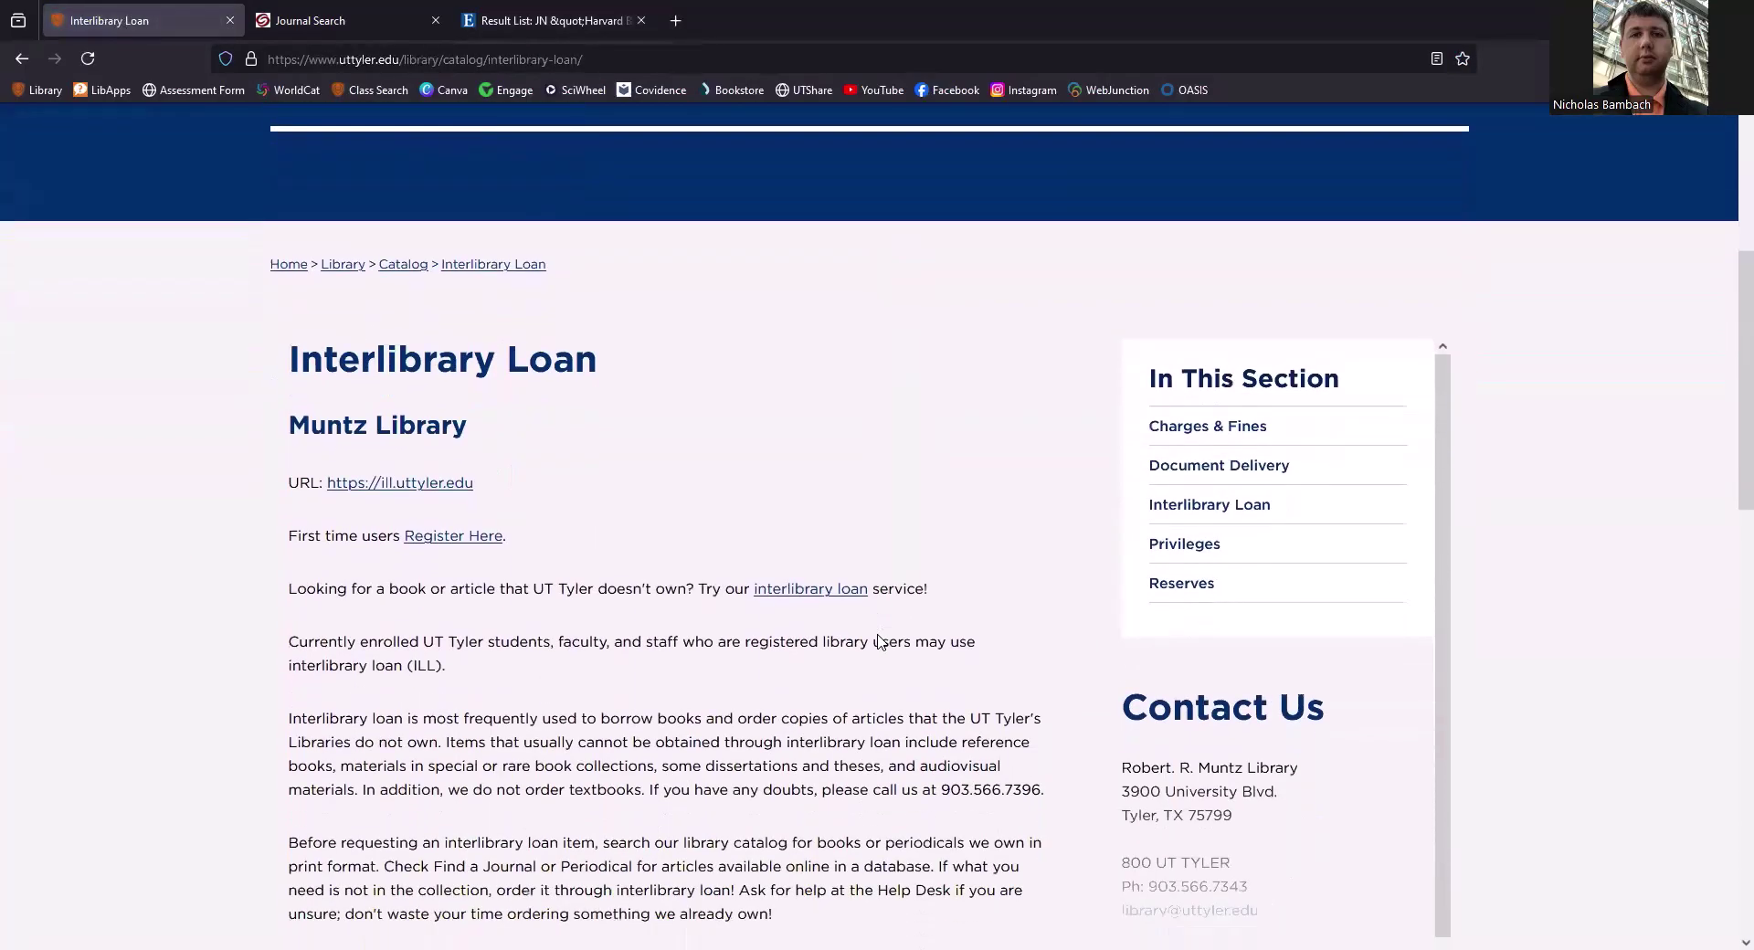
scroll(879, 642, "down", 2)
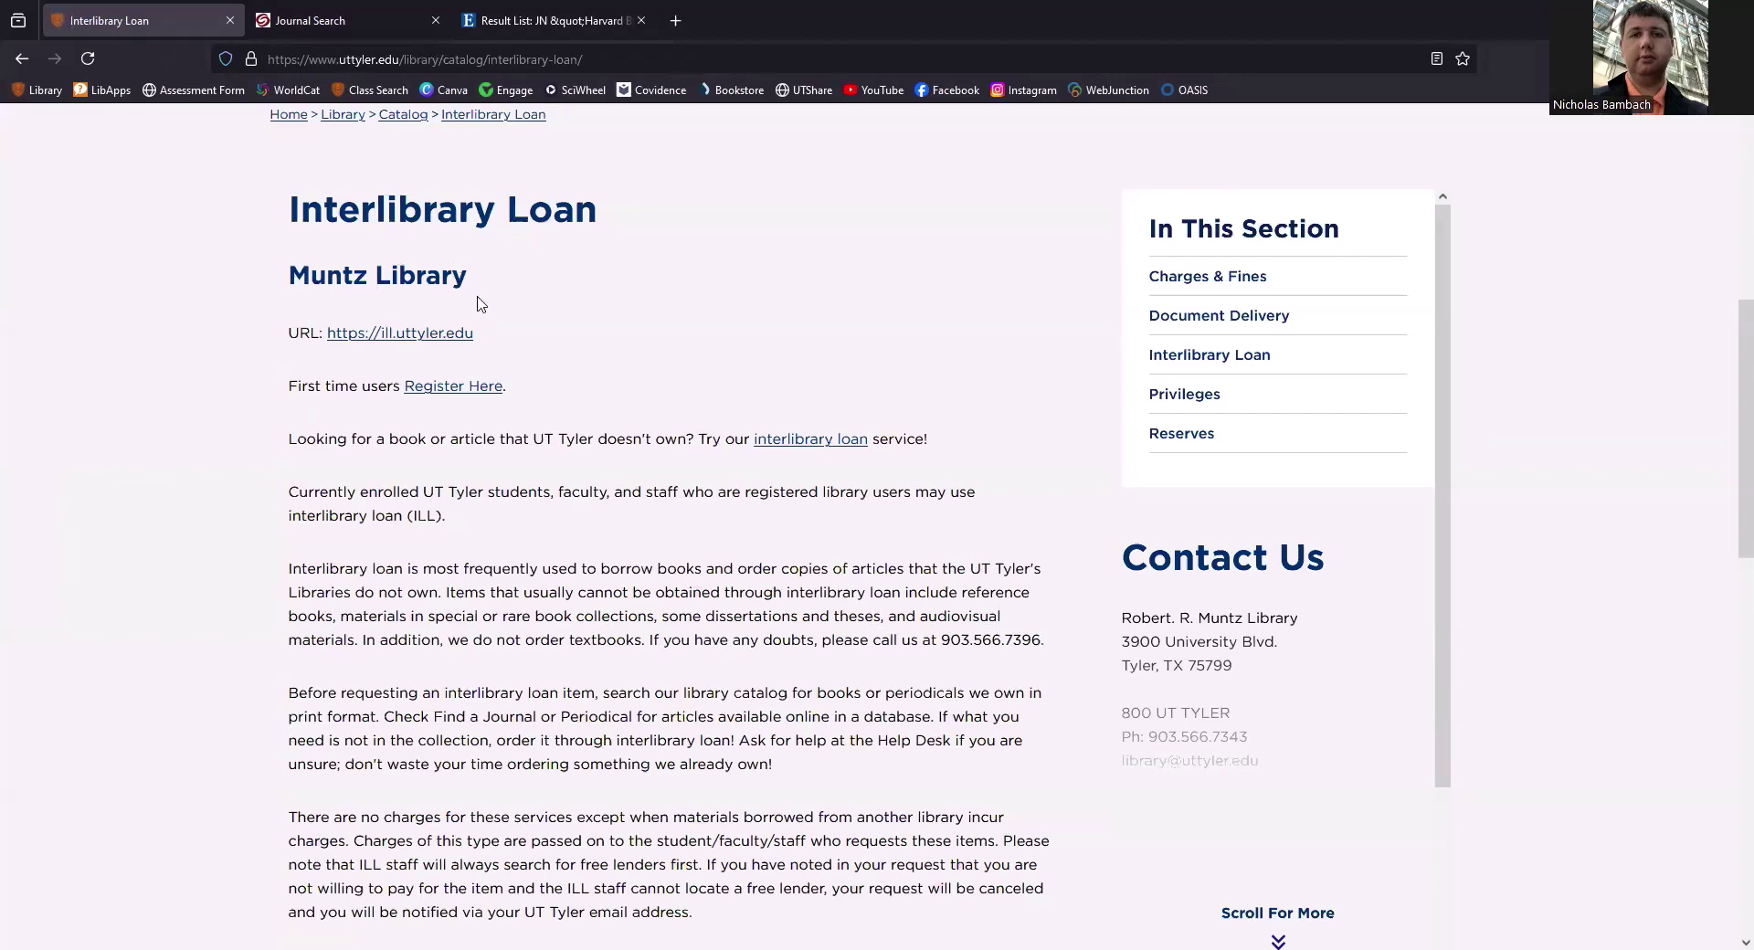
double_click(488, 328)
triple_click(489, 328)
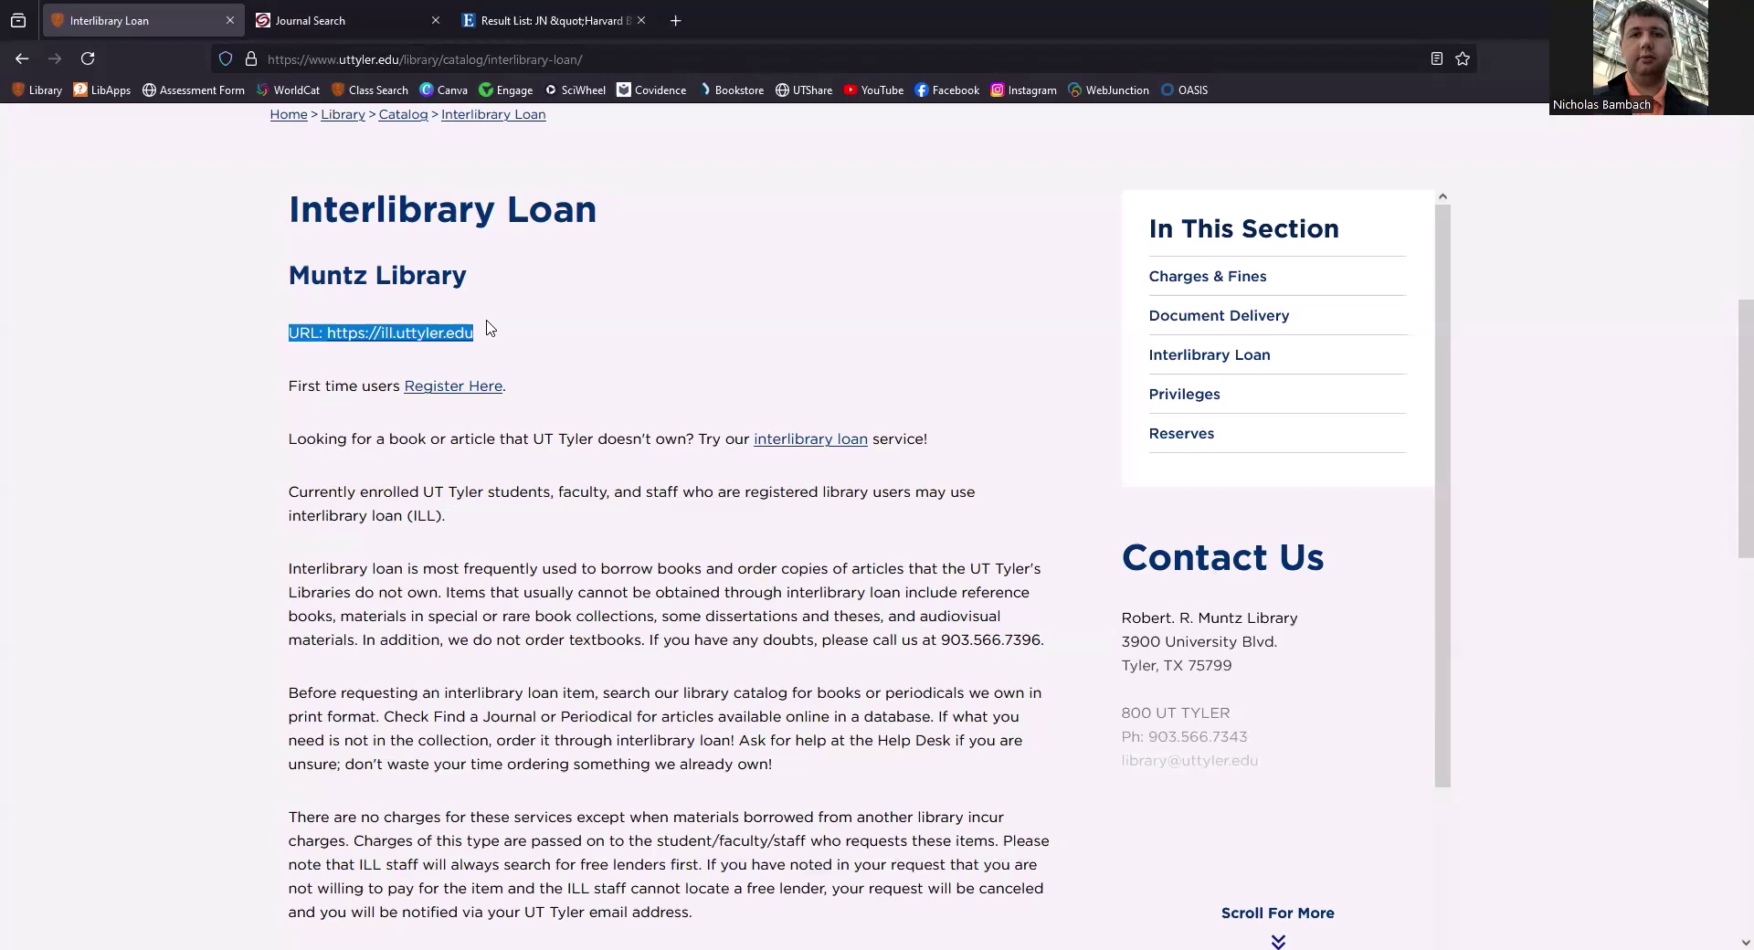
triple_click(537, 393)
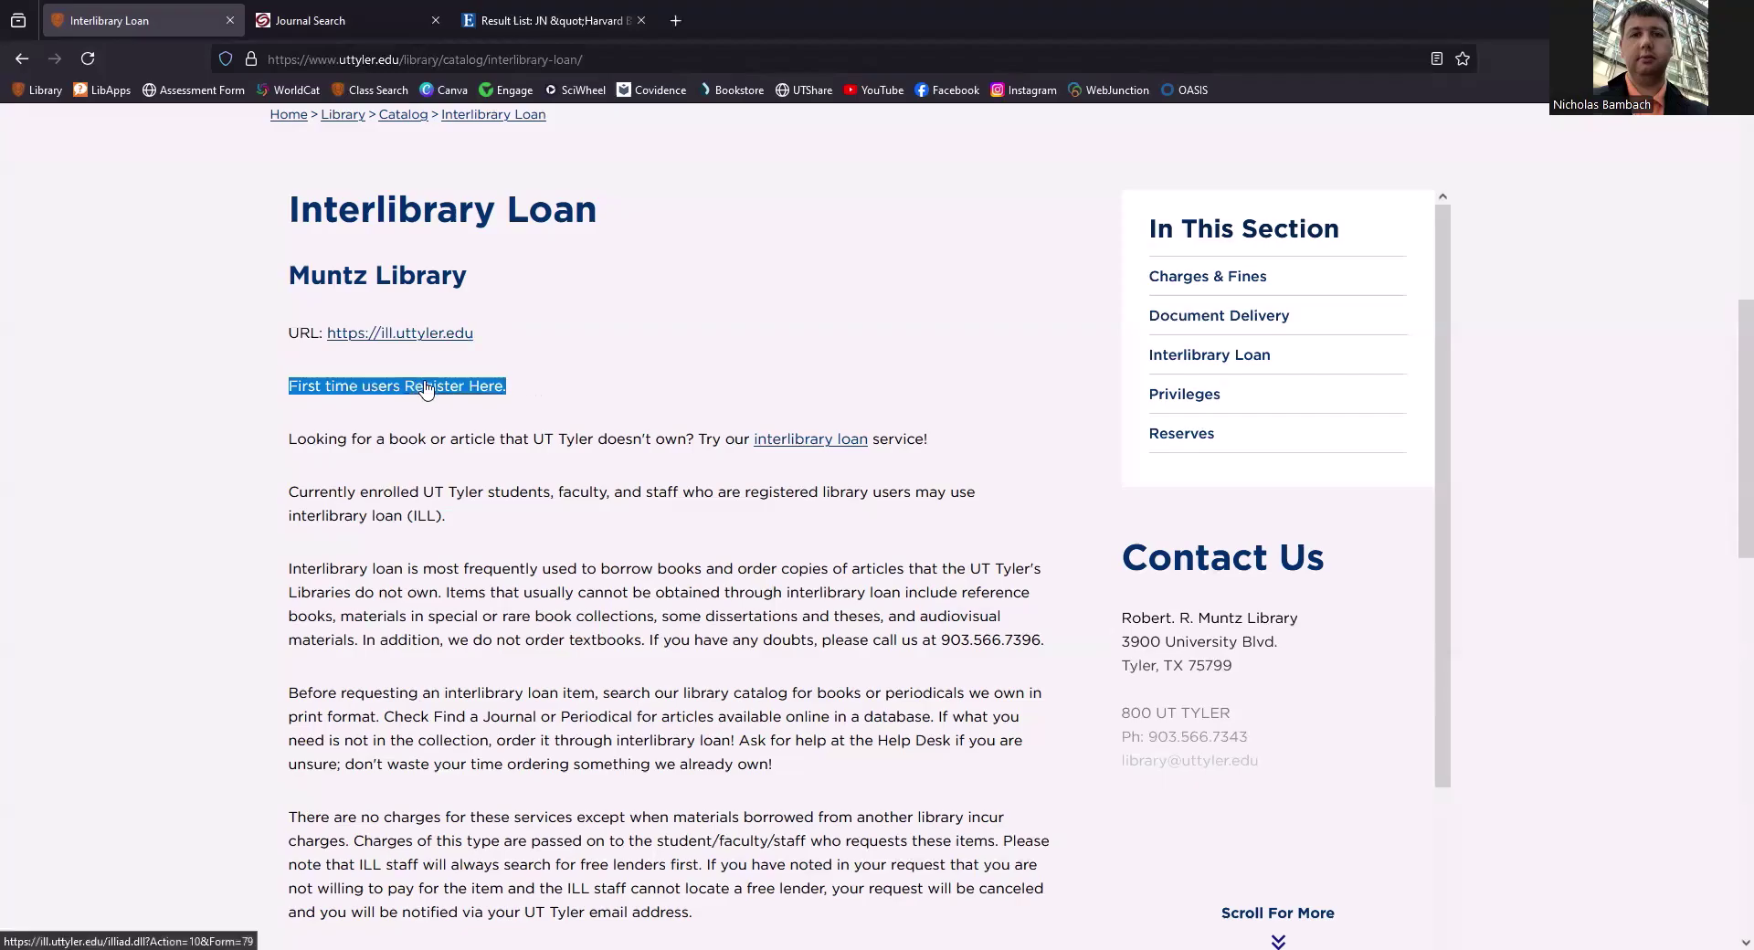
scroll(424, 389, "up", 3)
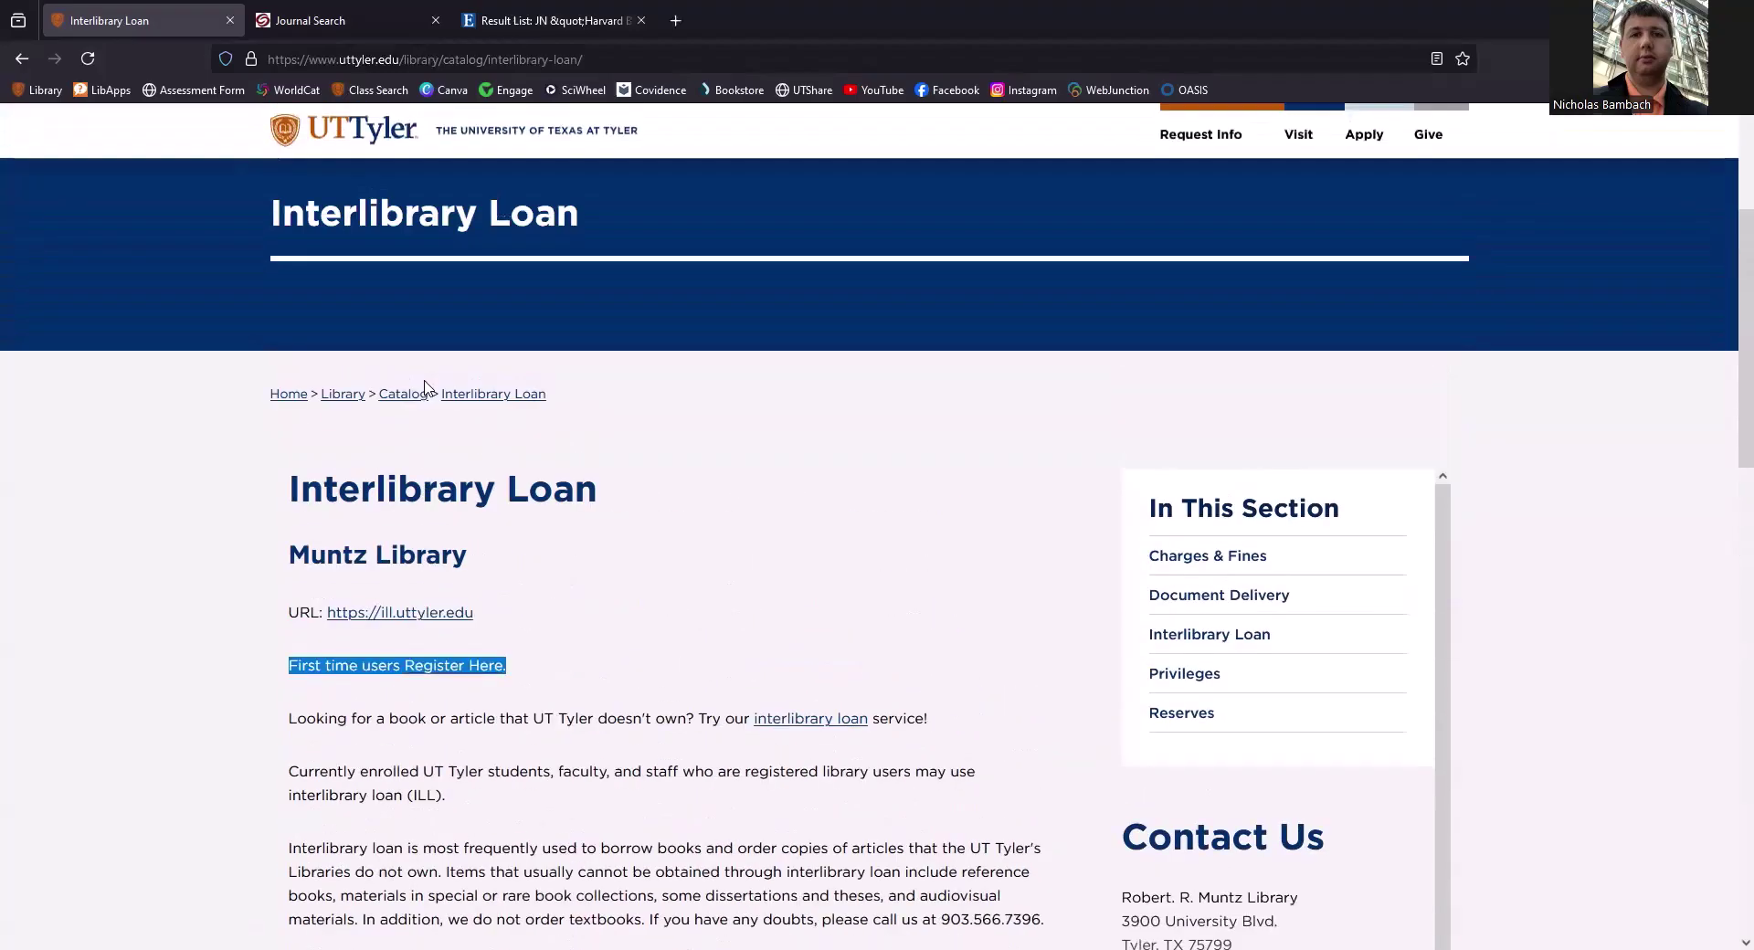
Step: Go back to the library homepage and open the Human Resource Development guide from Research Guides by Subject
left_click(36, 89)
scroll(755, 604, "down", 9)
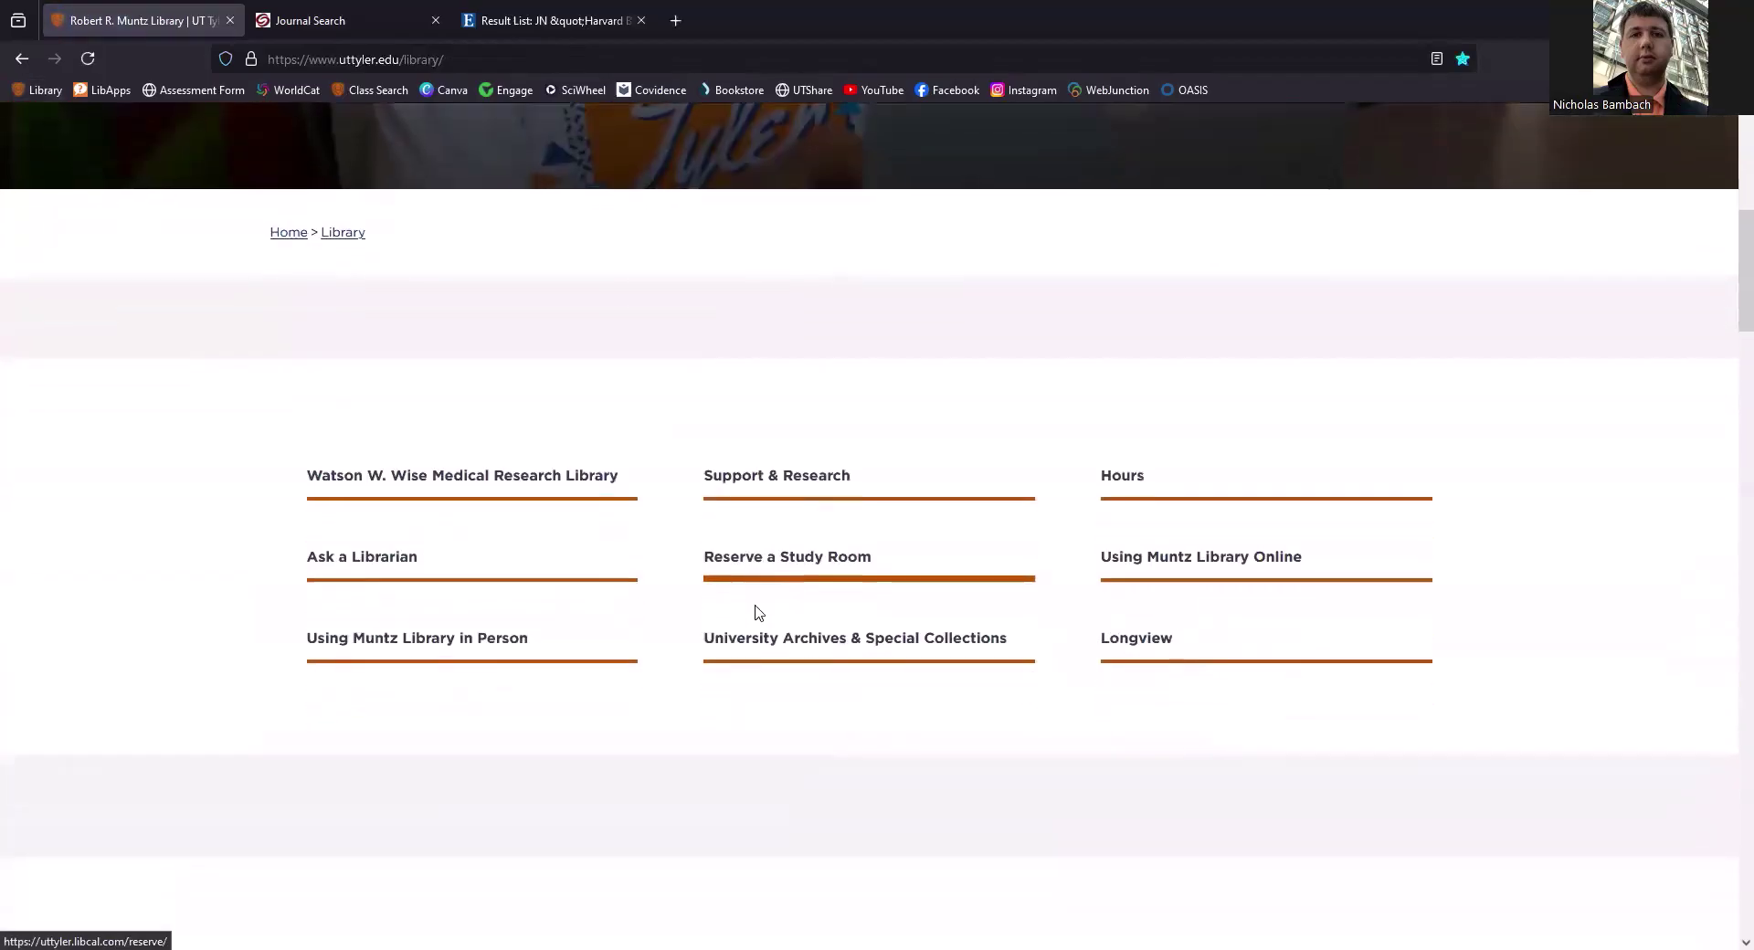
scroll(755, 612, "down", 7)
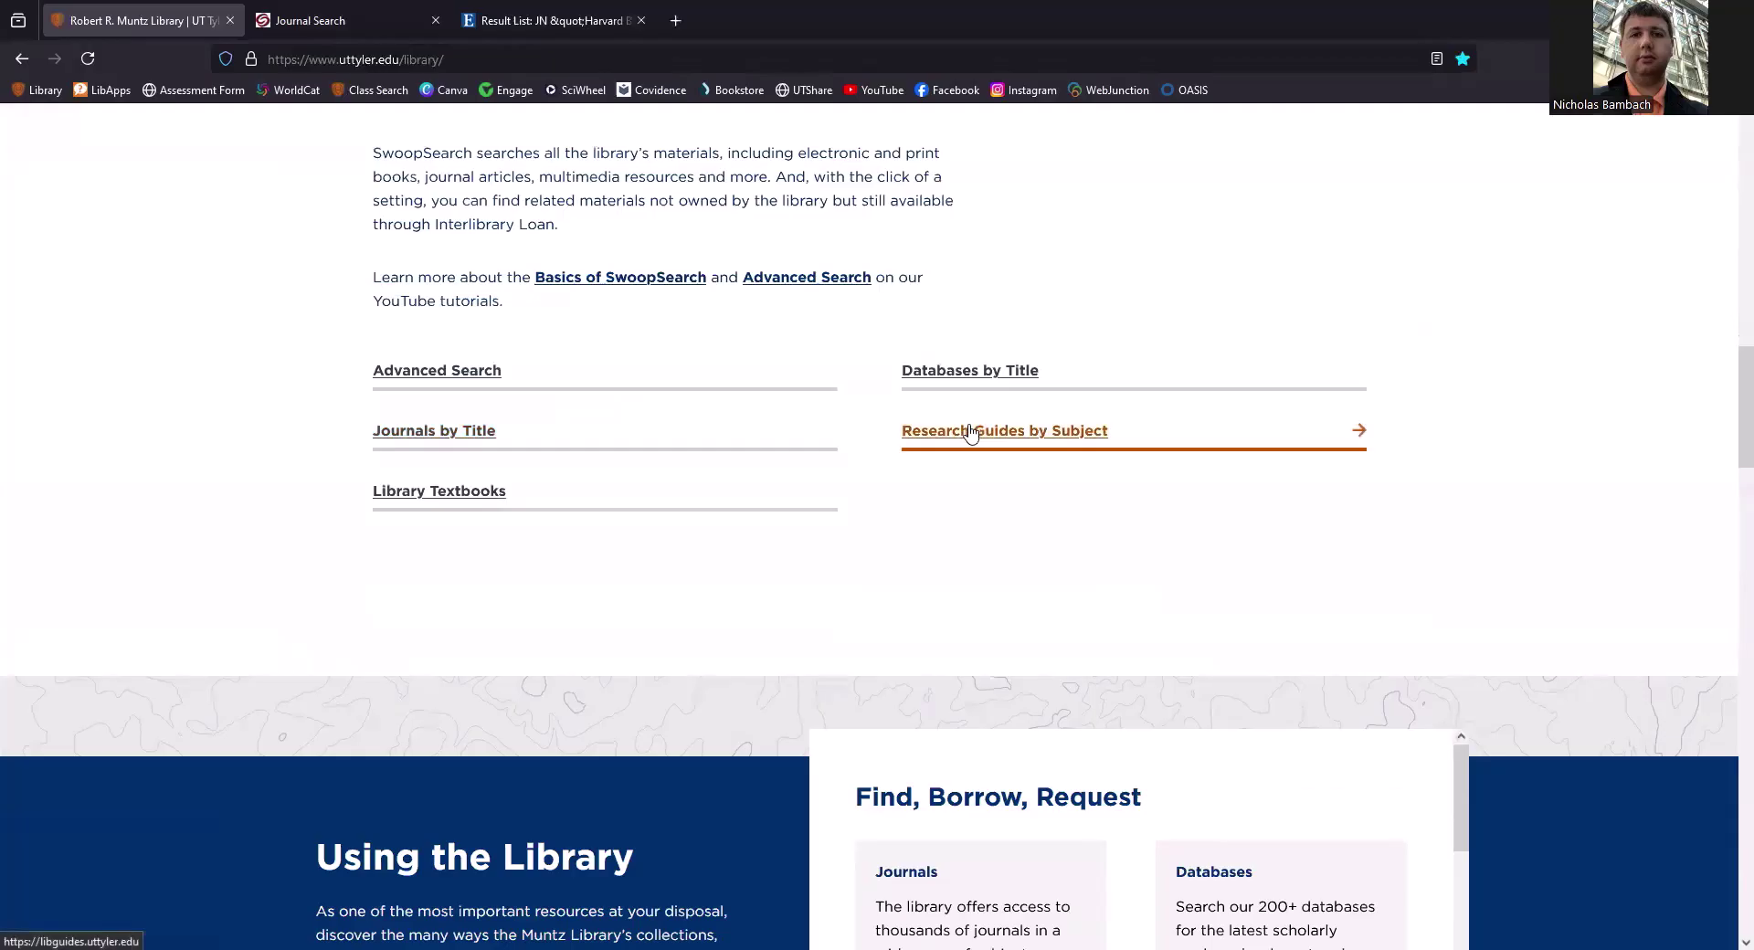
left_click(971, 433)
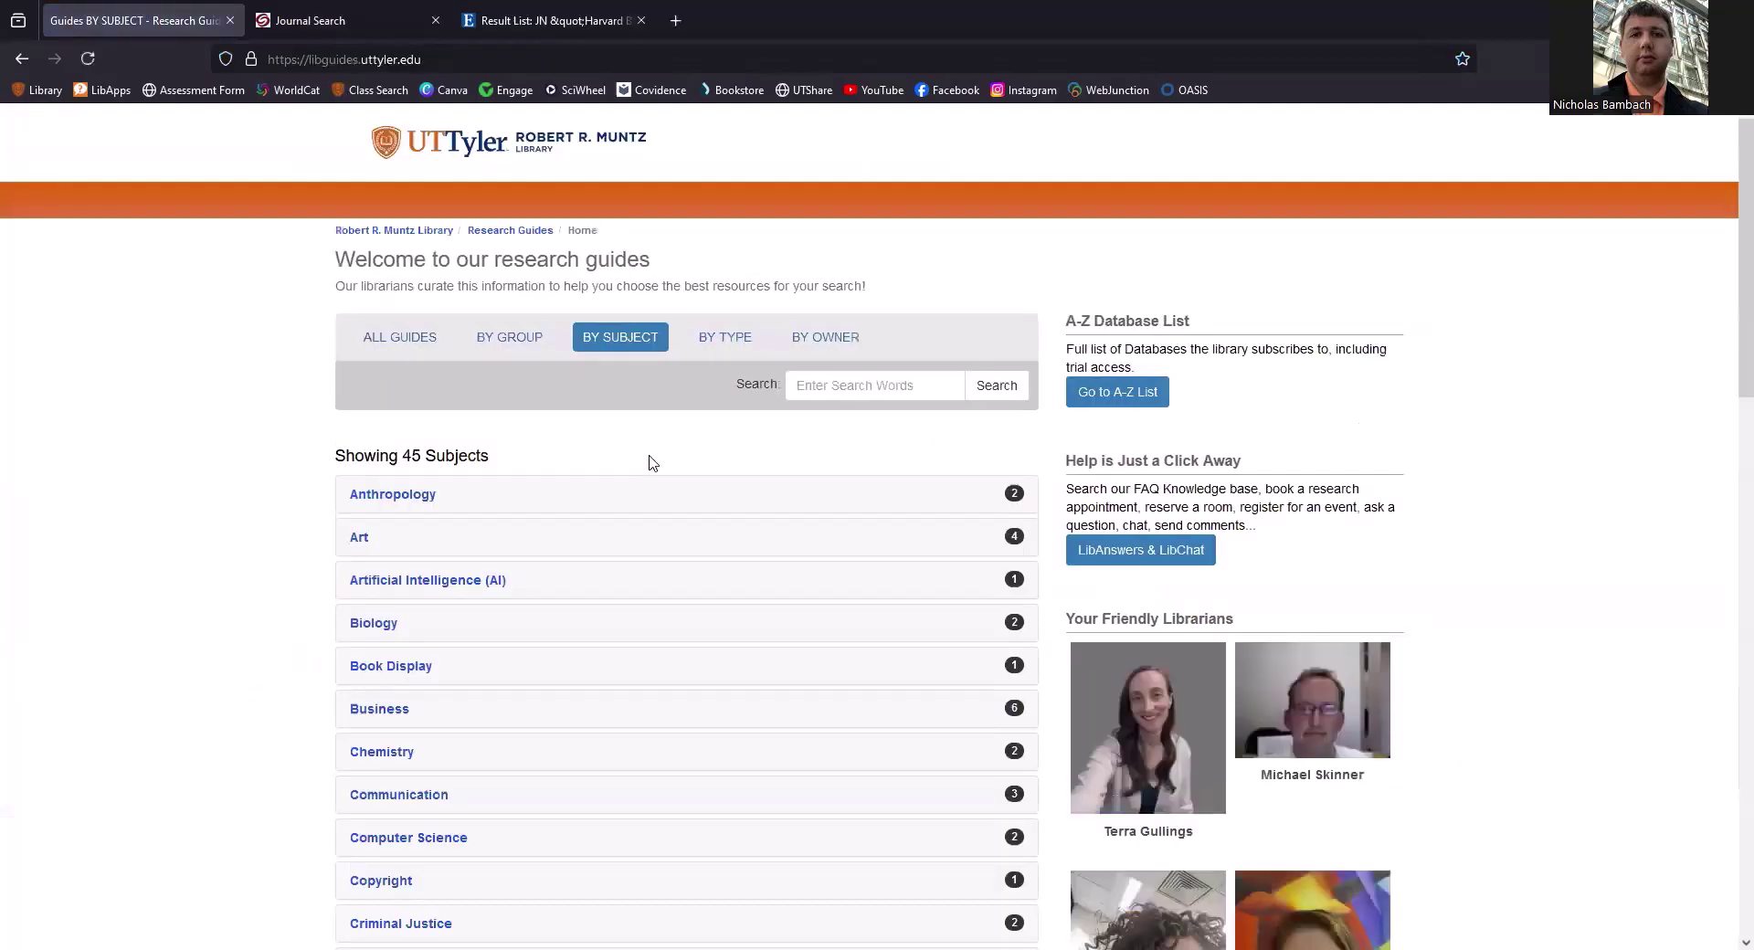
scroll(653, 463, "down", 6)
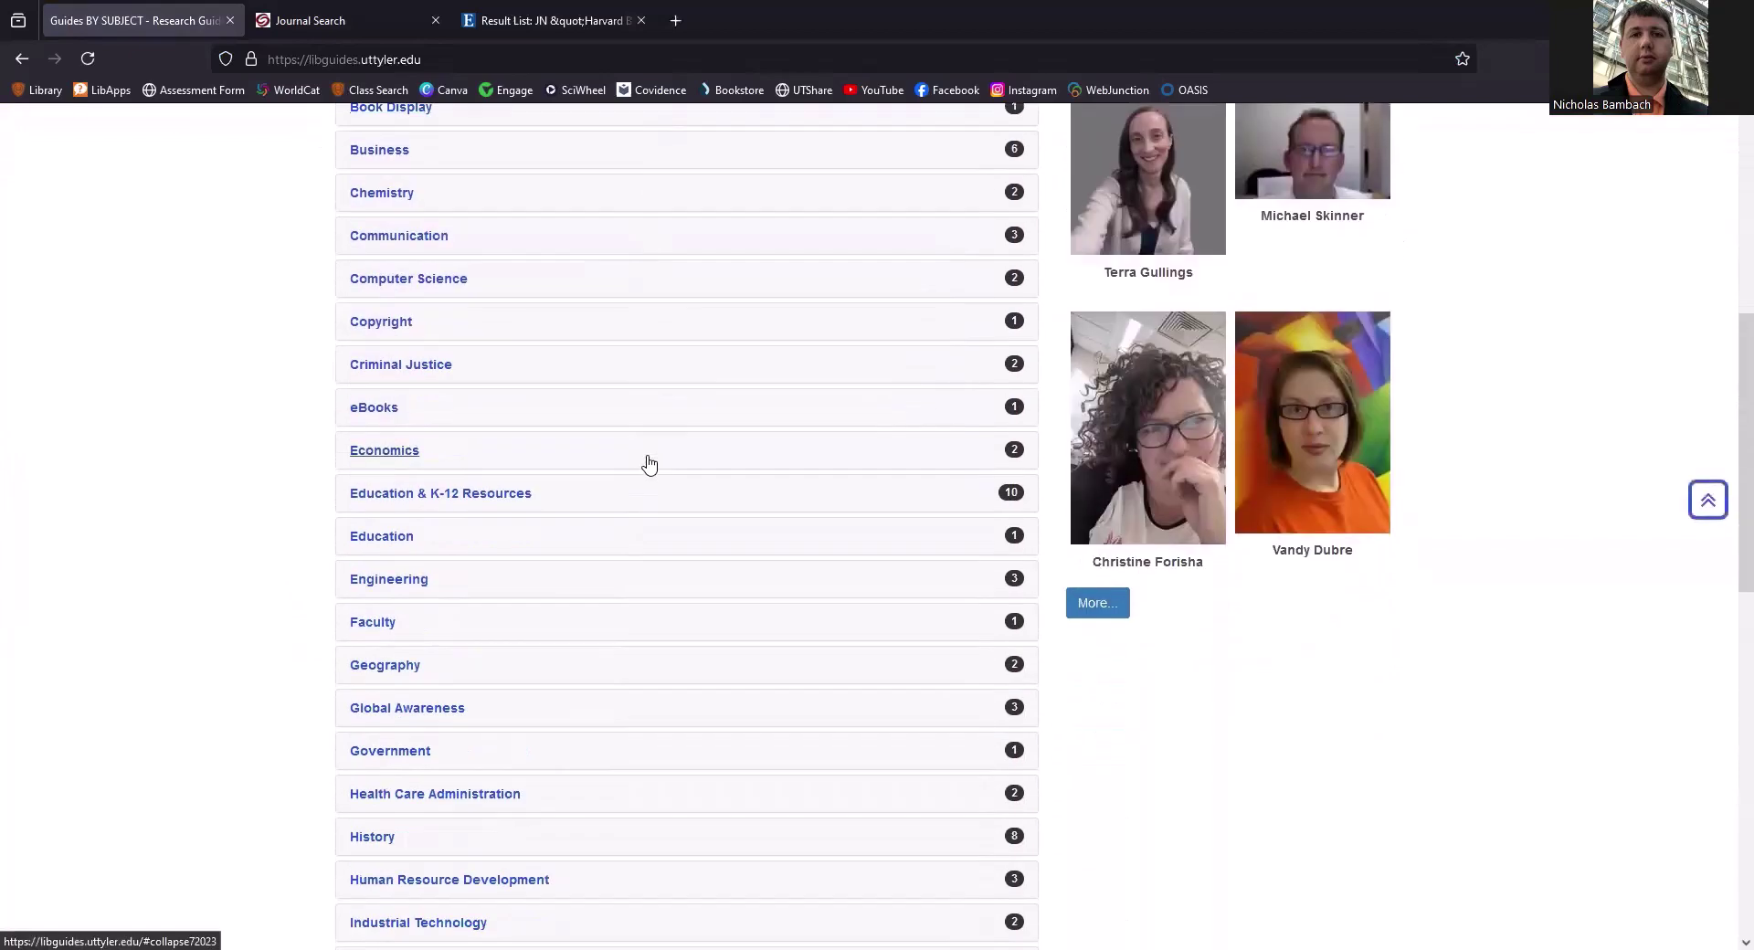
scroll(648, 465, "down", 3)
left_click(433, 601)
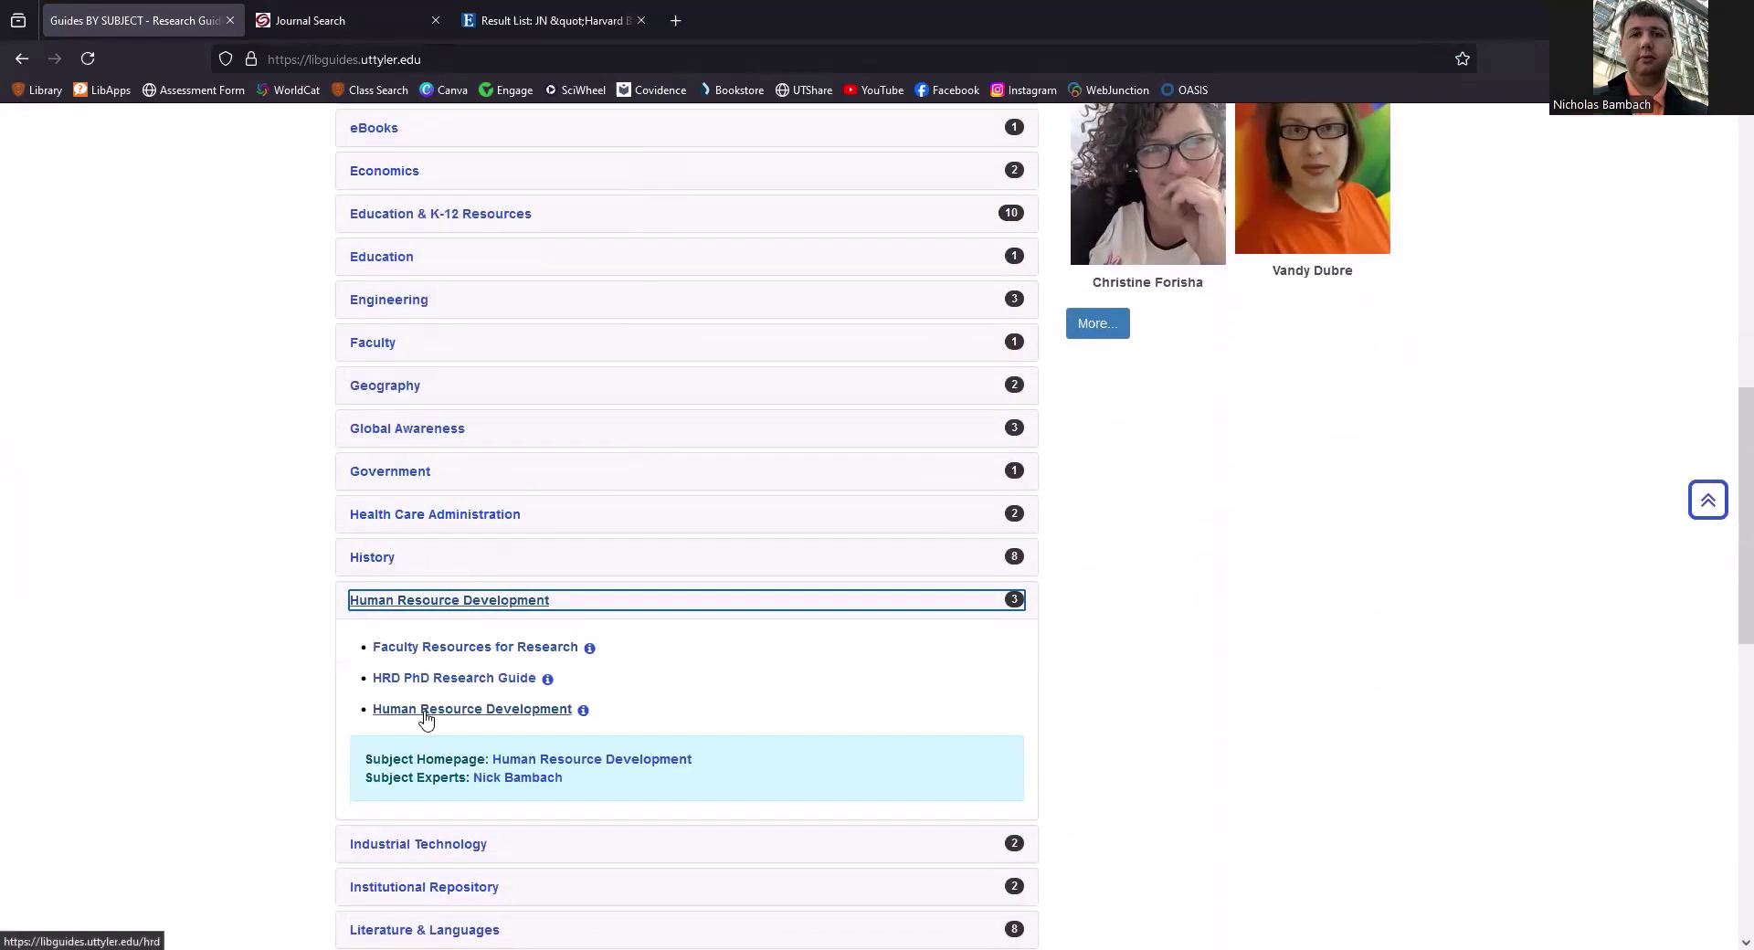
left_click(426, 718)
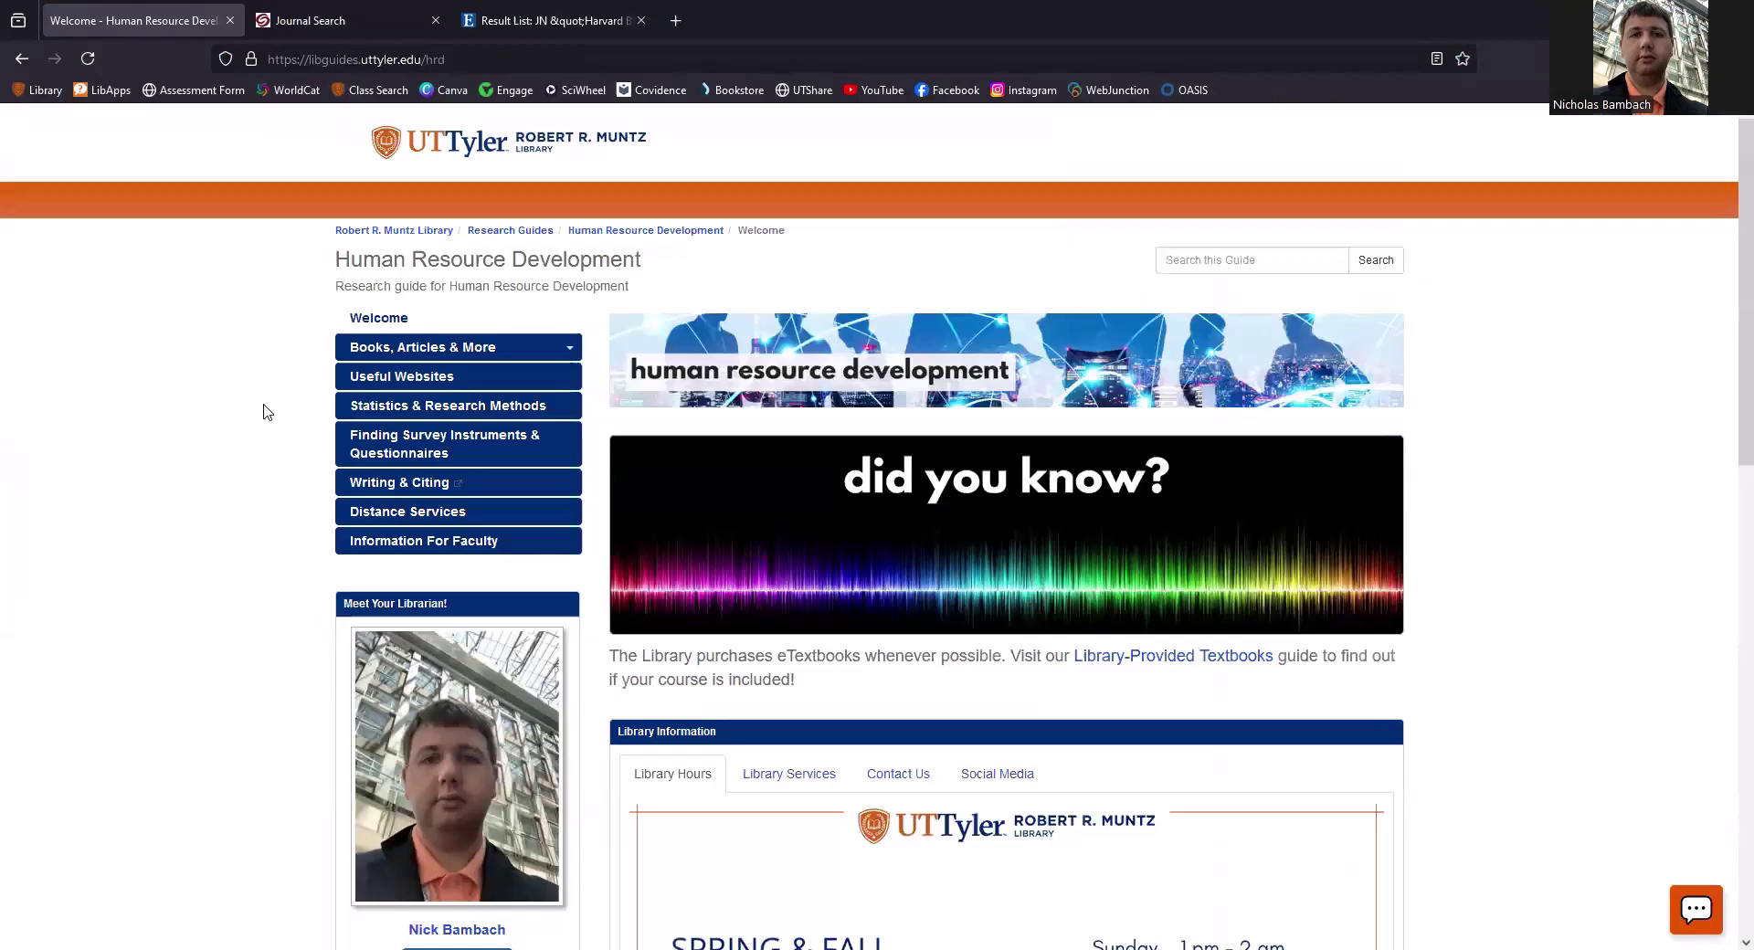
Step: Open the subject librarian's appointment booking page from the Human Resource Development guide and select the 60-Minute Appointment service
mouse_move(365, 354)
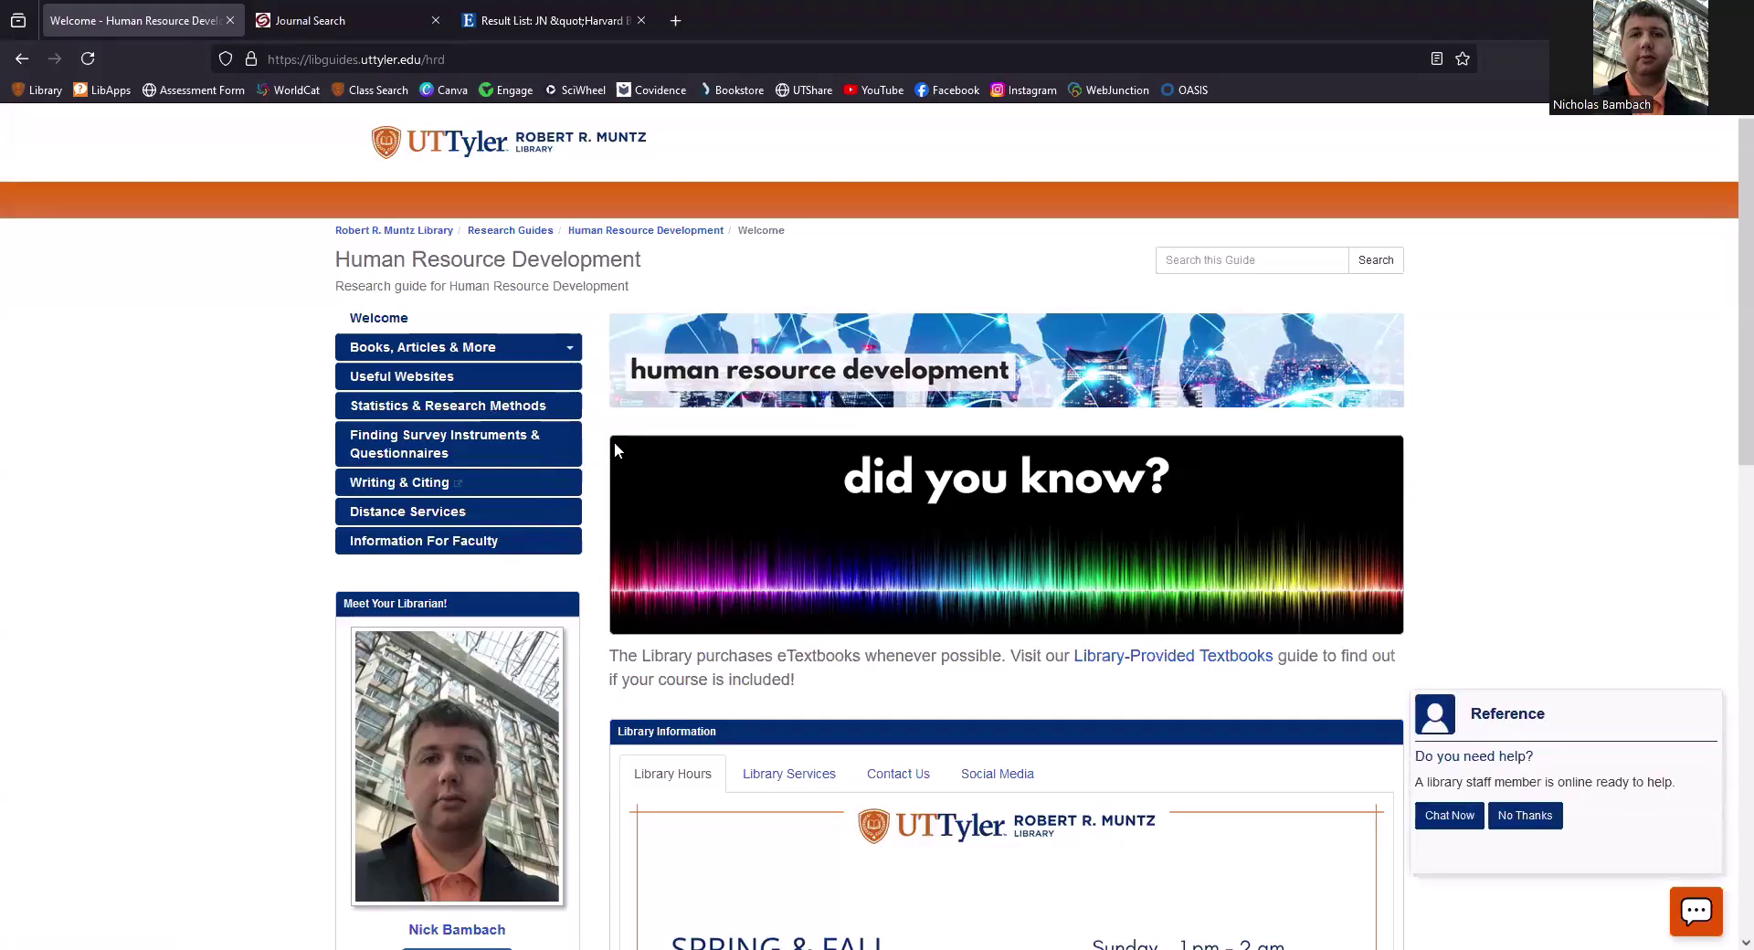
scroll(615, 448, "down", 1)
scroll(615, 448, "down", 1)
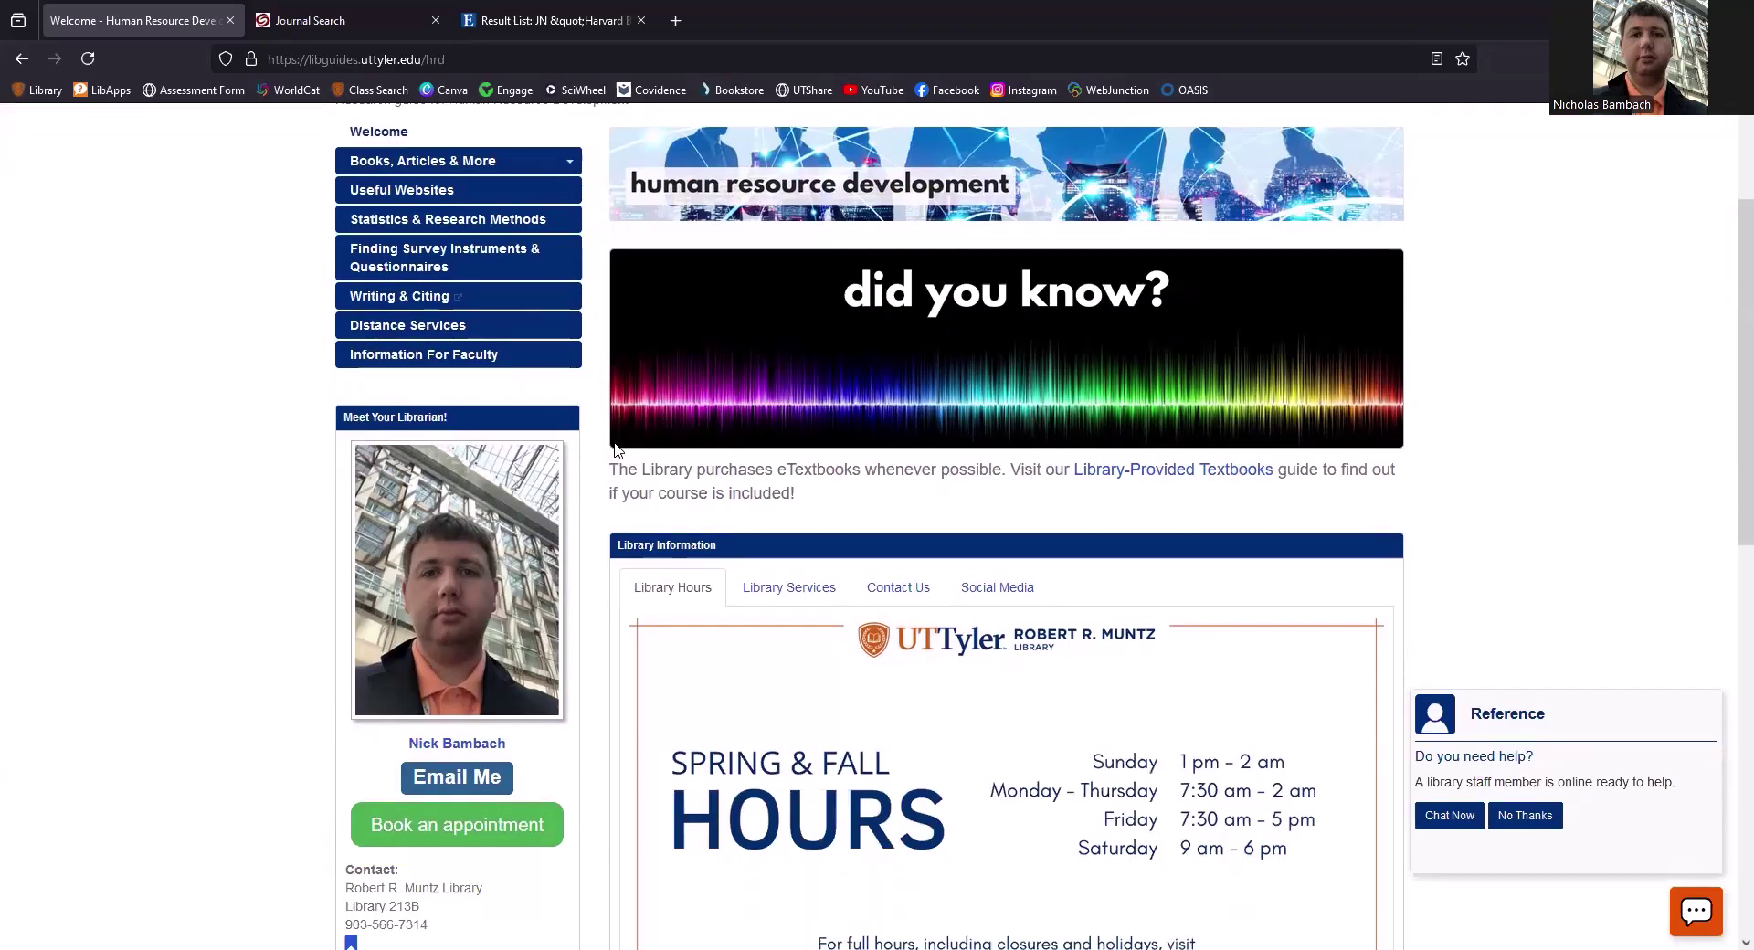
scroll(539, 619, "down", 1)
scroll(539, 619, "down", 3)
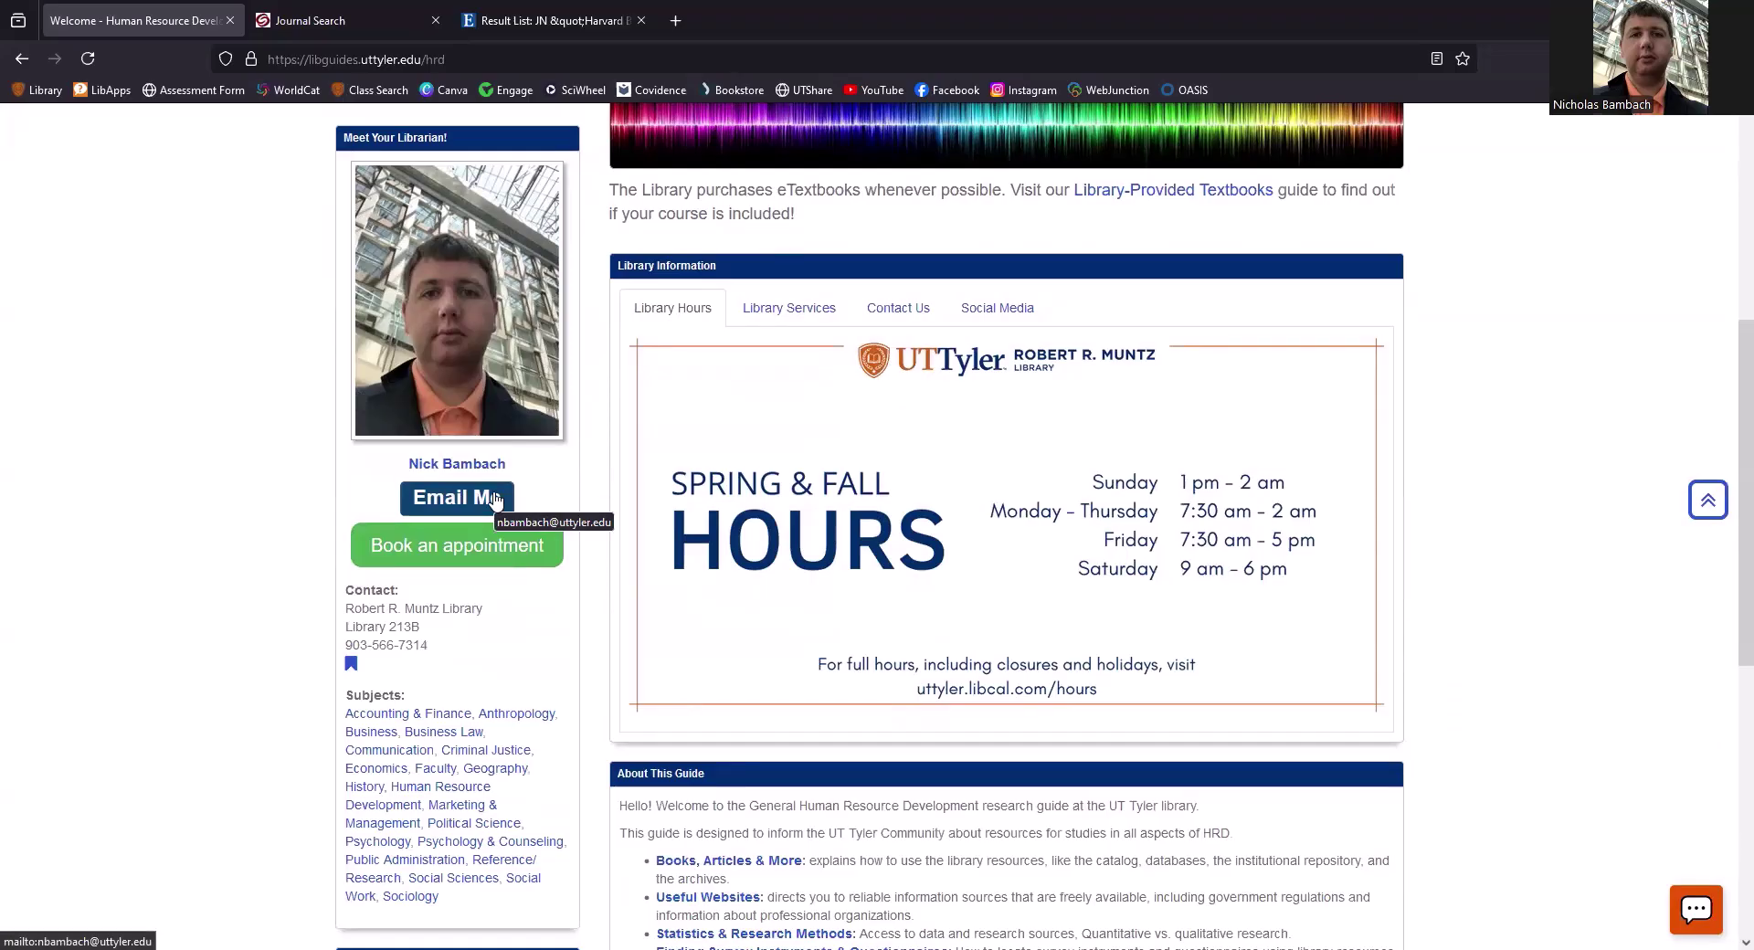
left_click(450, 561)
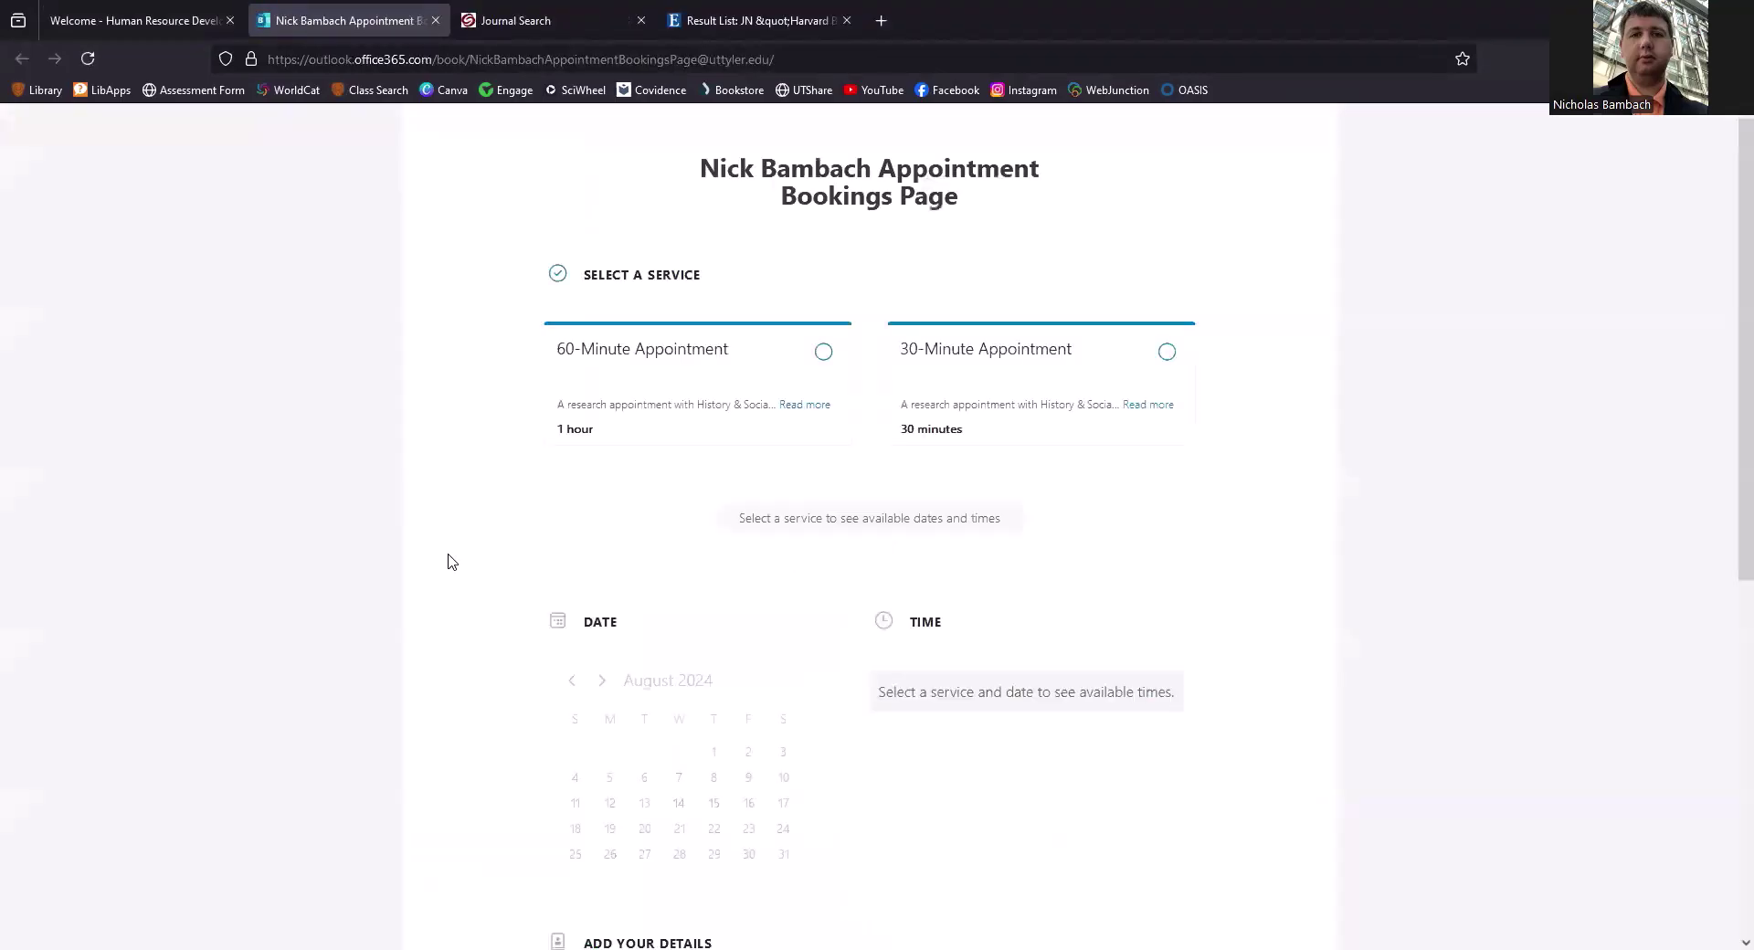
left_click(790, 426)
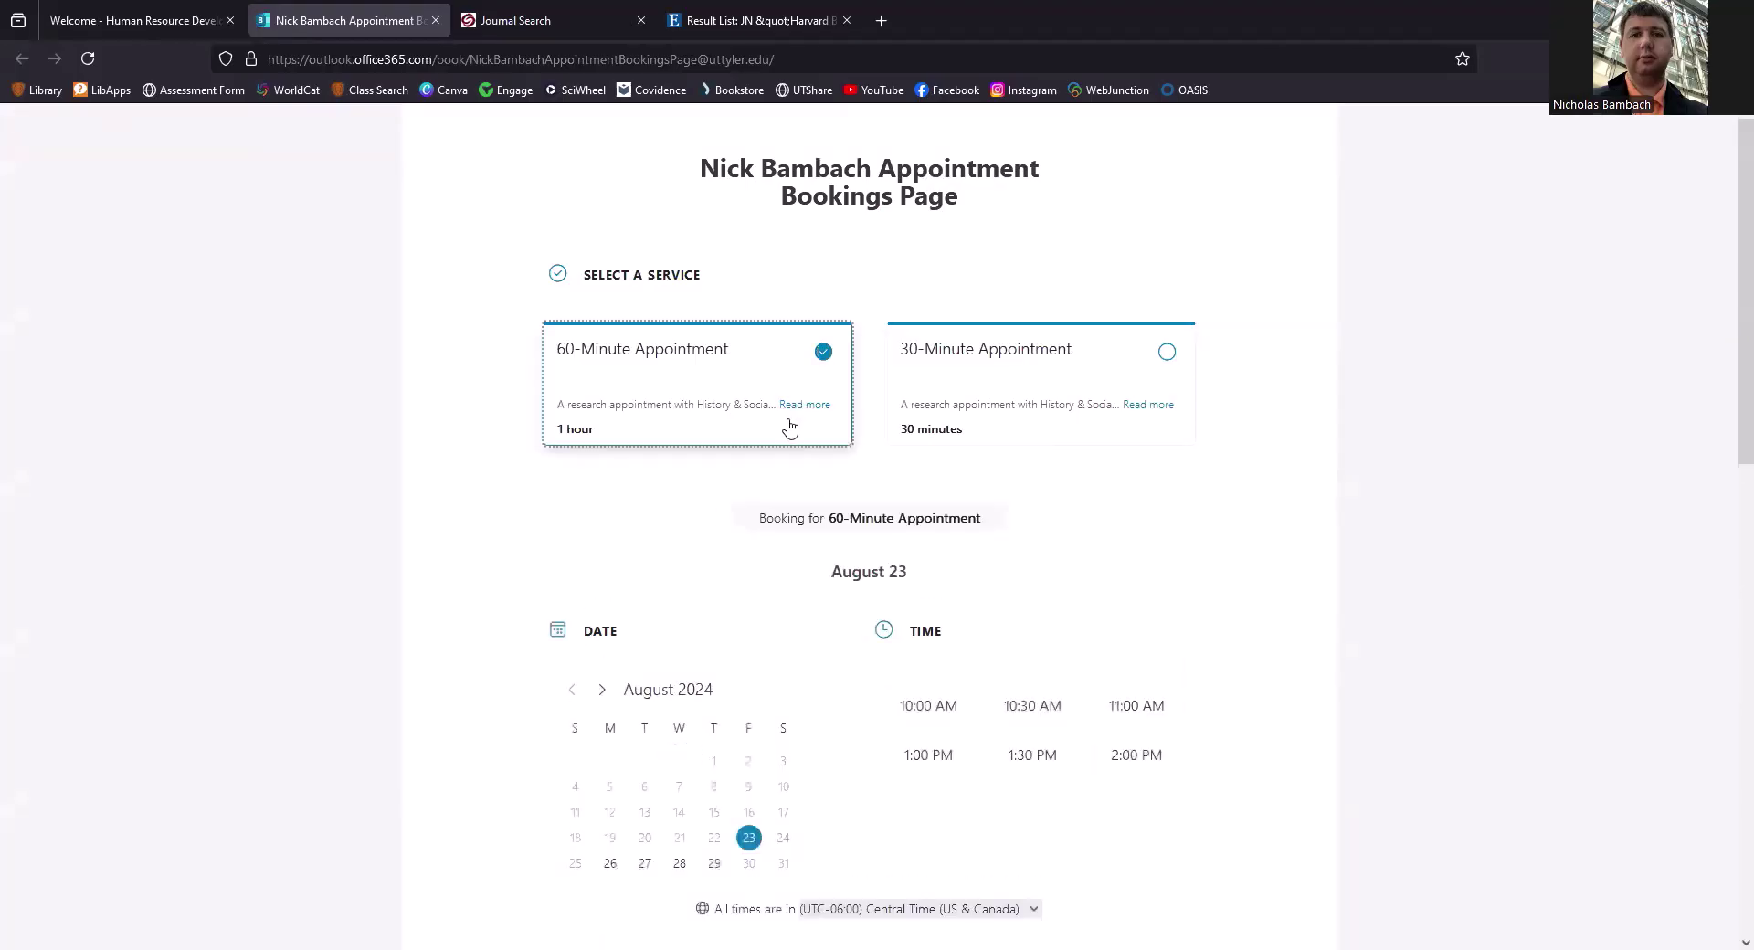
scroll(790, 425, "down", 1)
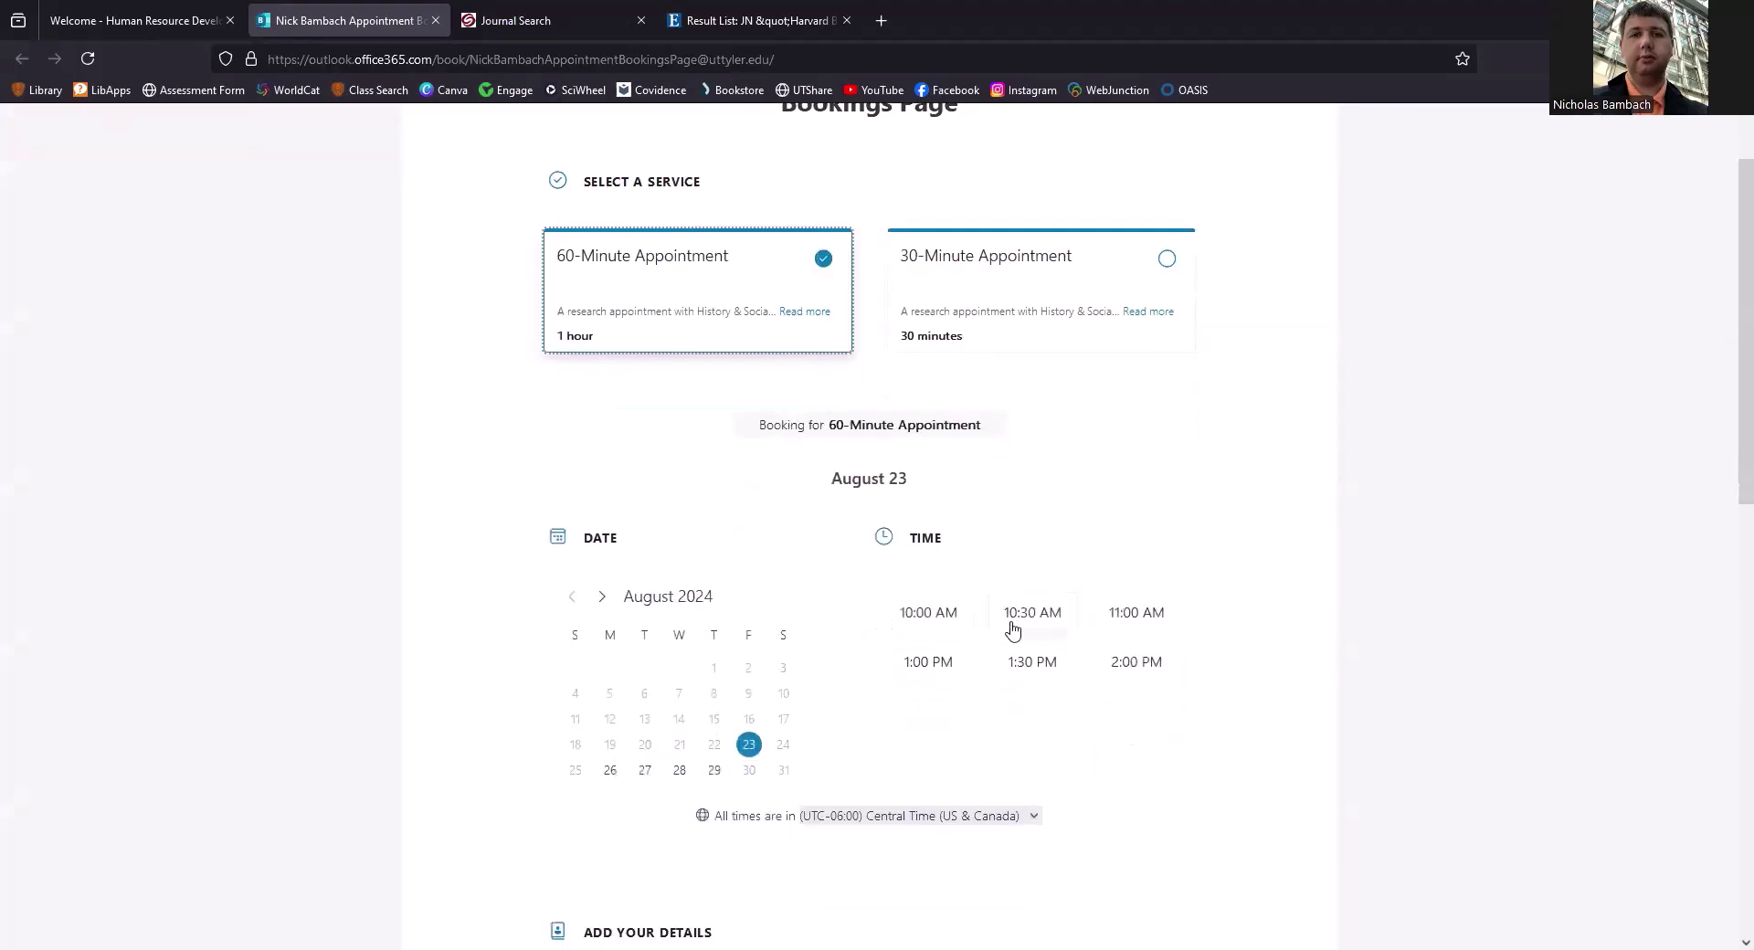
Step: Choose the 1:00 PM time slot on August 23 and go to the booking form's details section
left_click(928, 659)
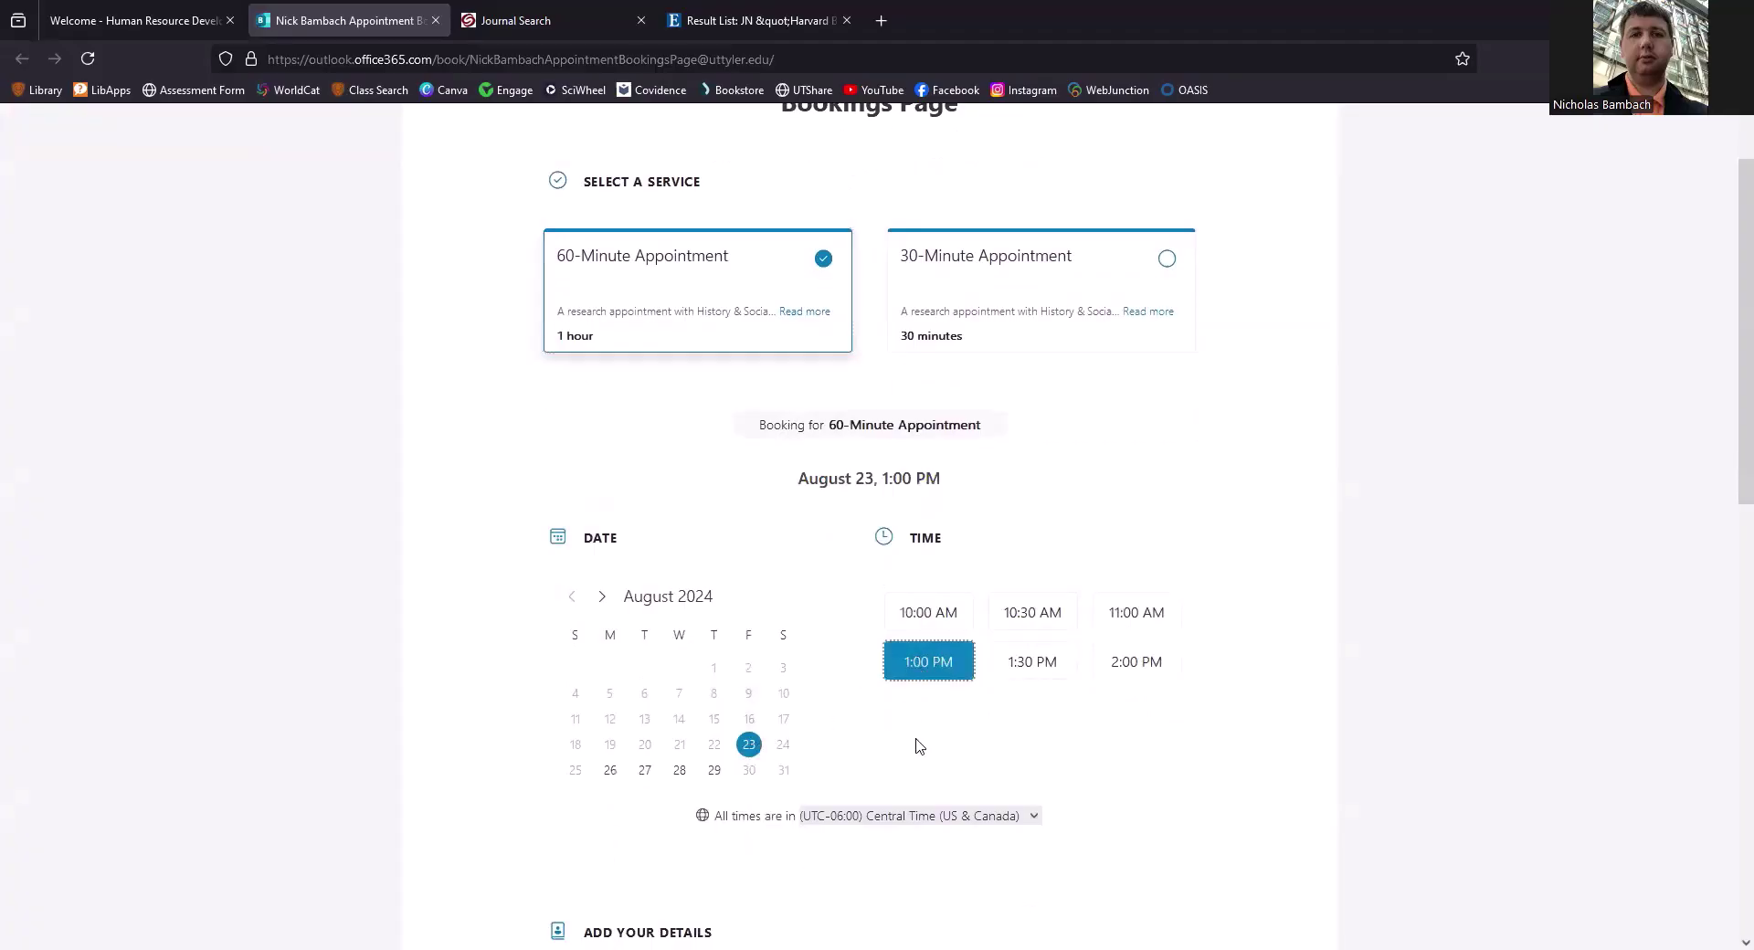
scroll(877, 713, "down", 4)
scroll(862, 679, "down", 4)
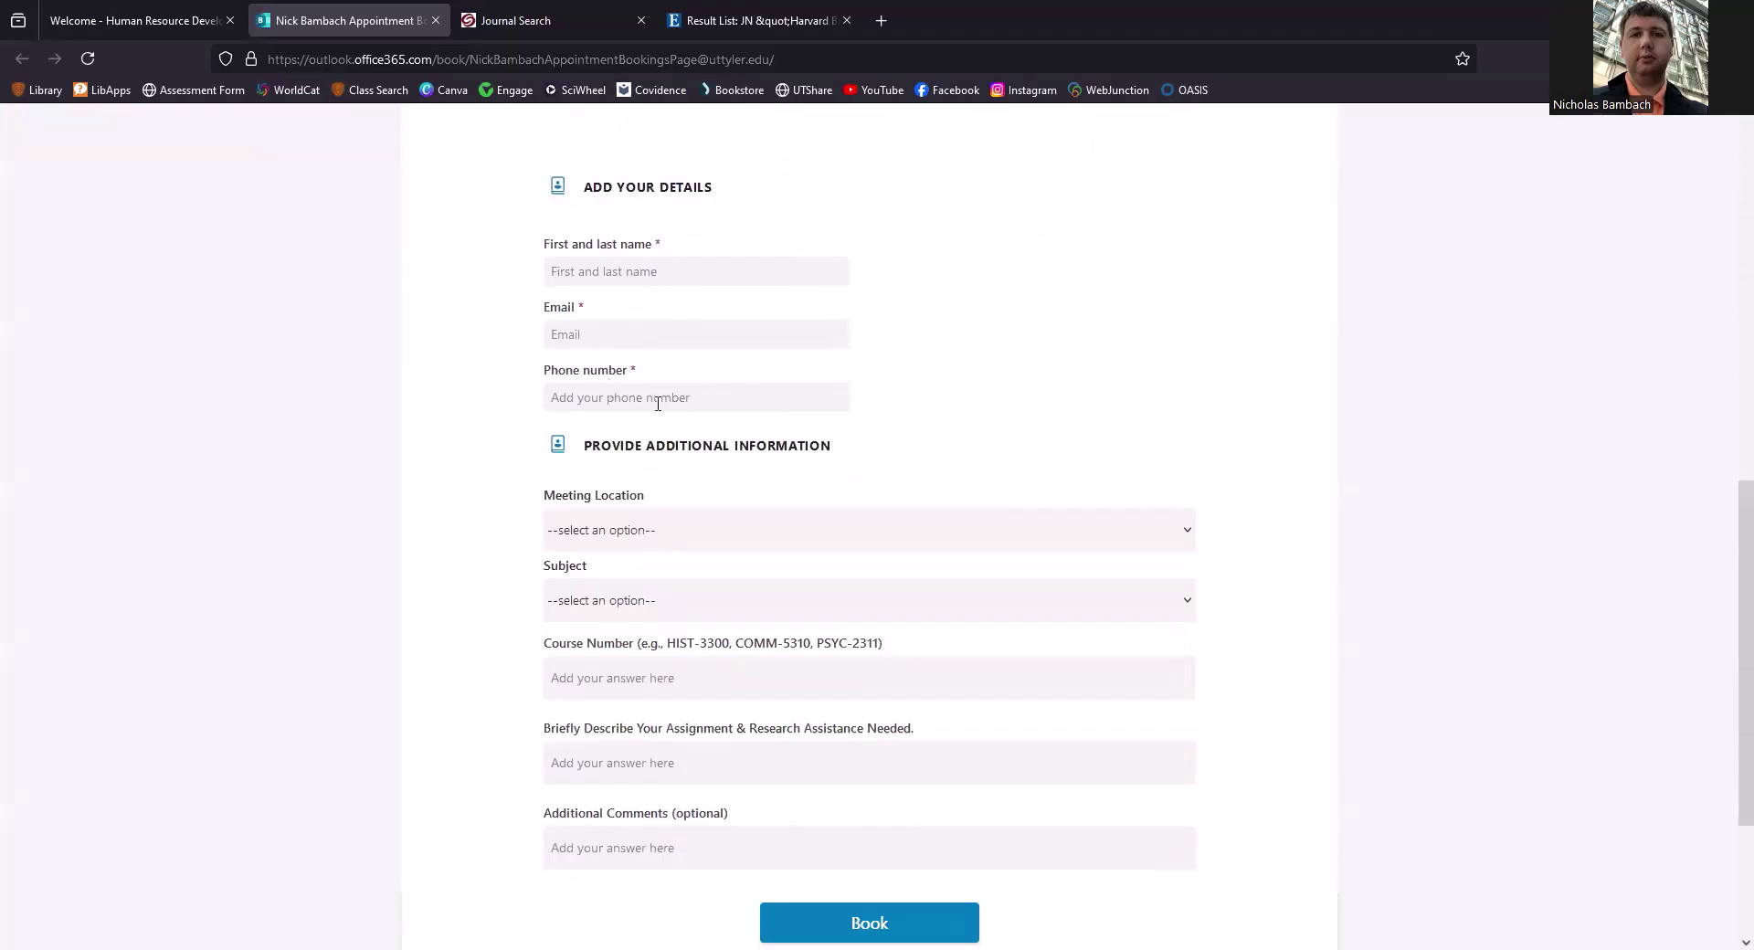
Step: Look through the available Meeting Location and Subject options in the booking form without selecting any
left_click(654, 534)
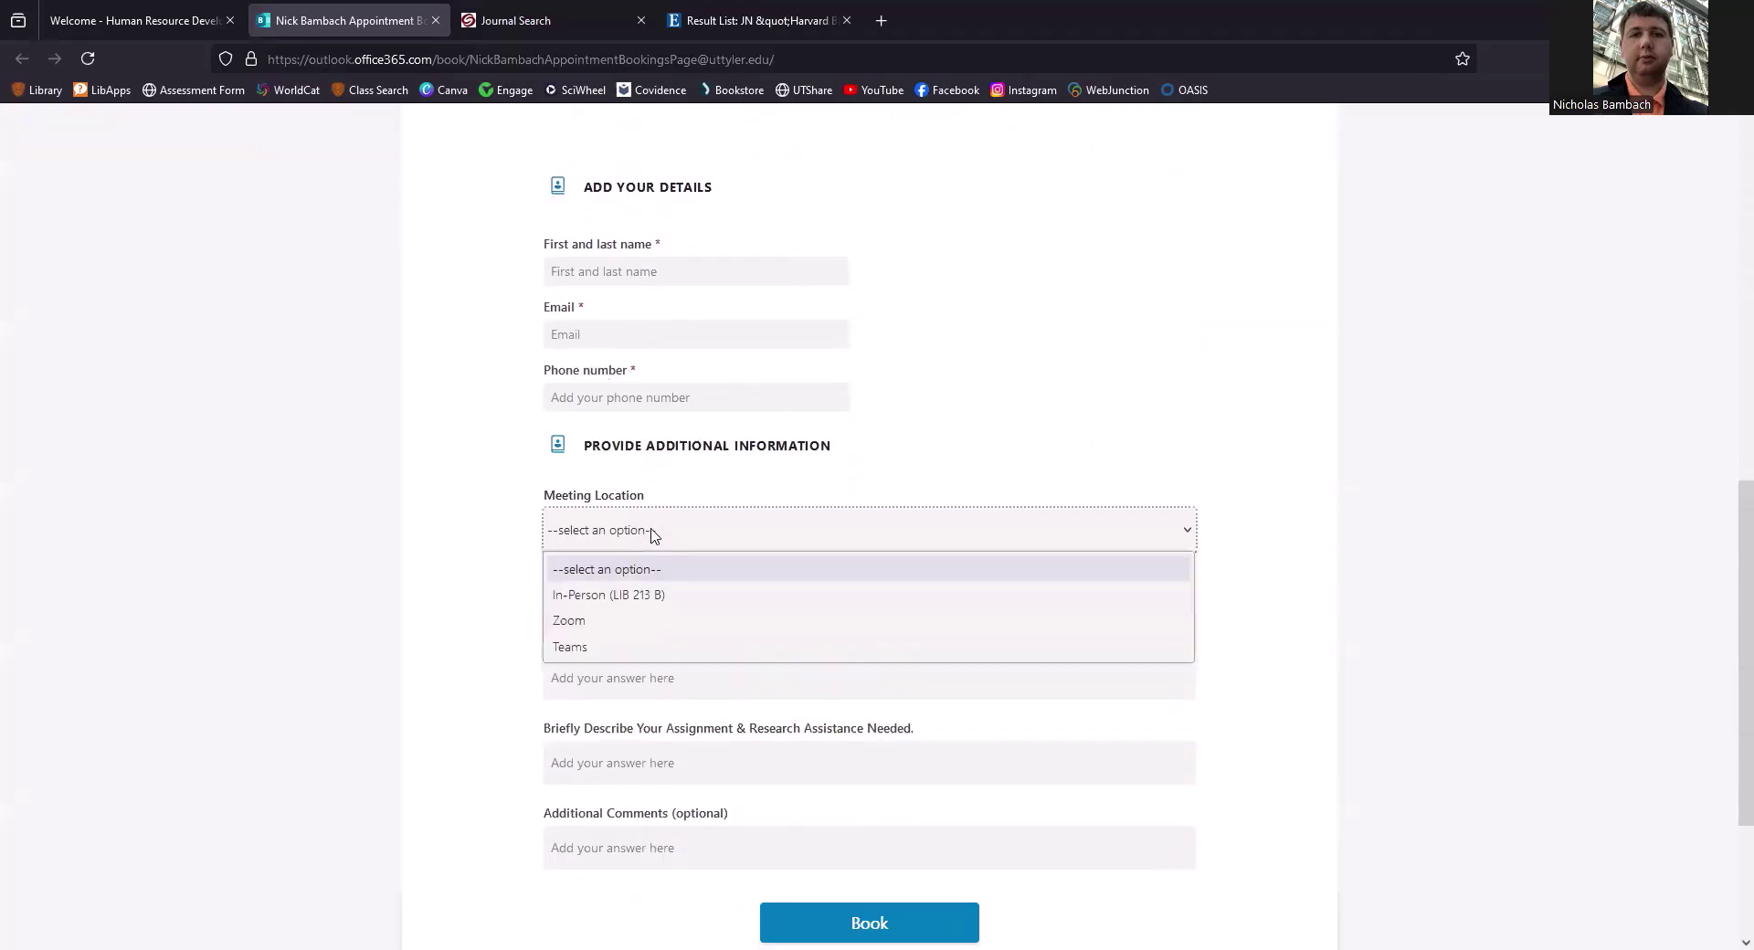
left_click(652, 535)
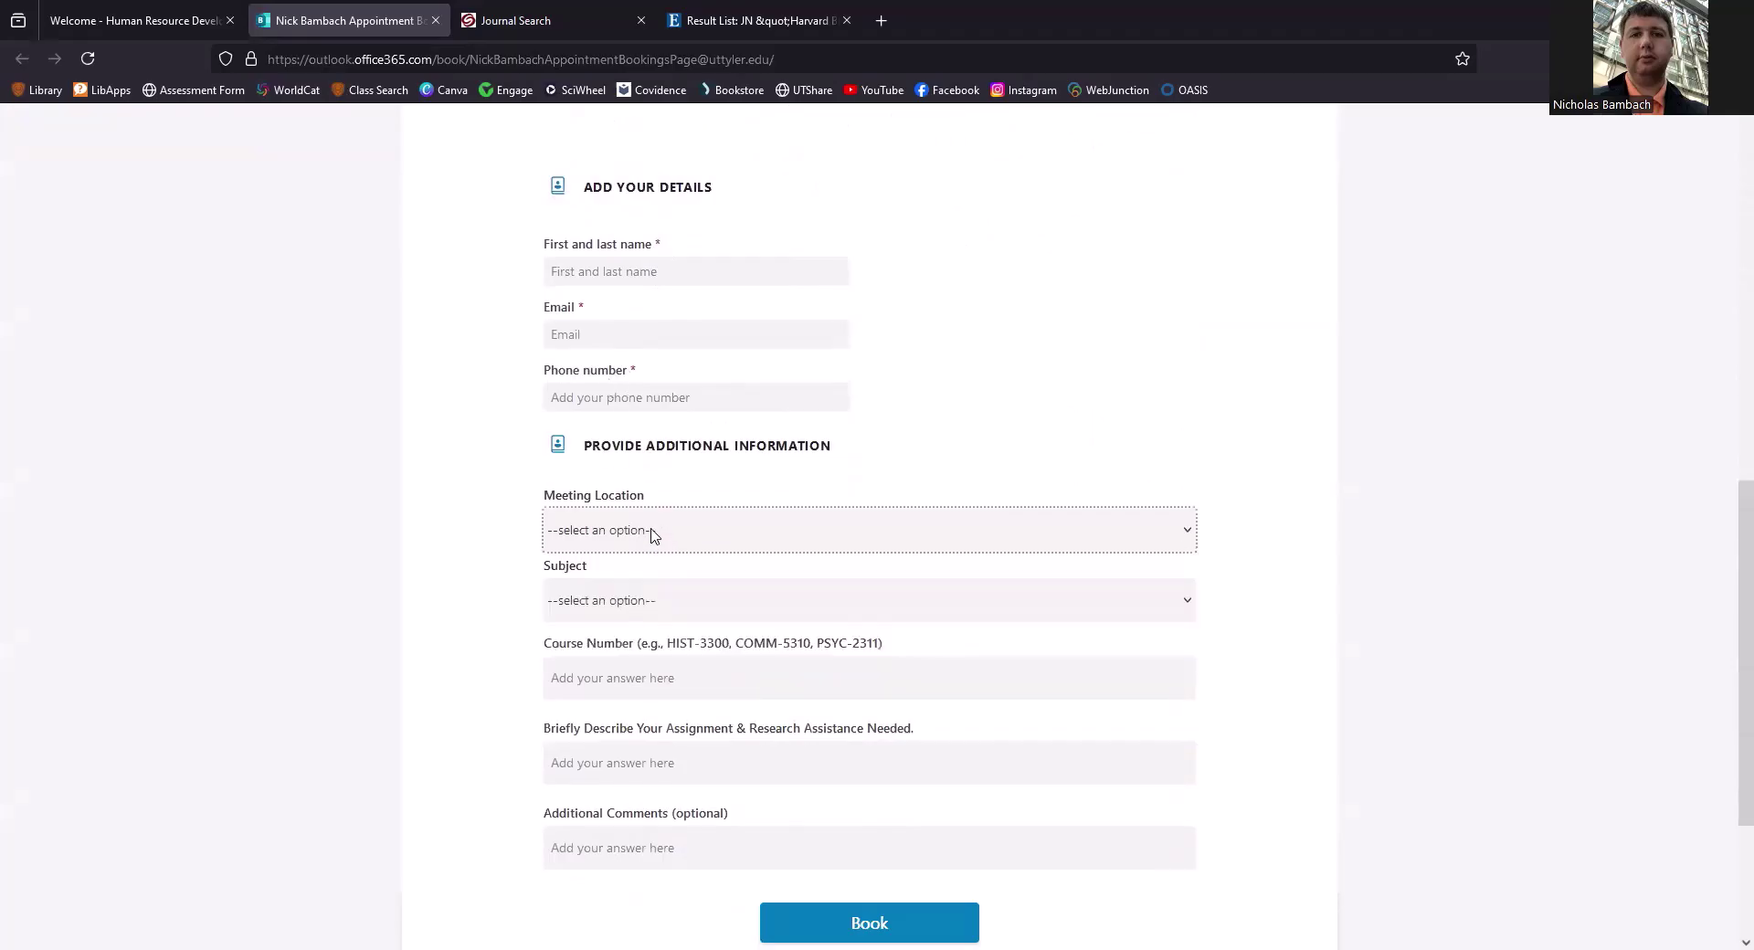
left_click(693, 603)
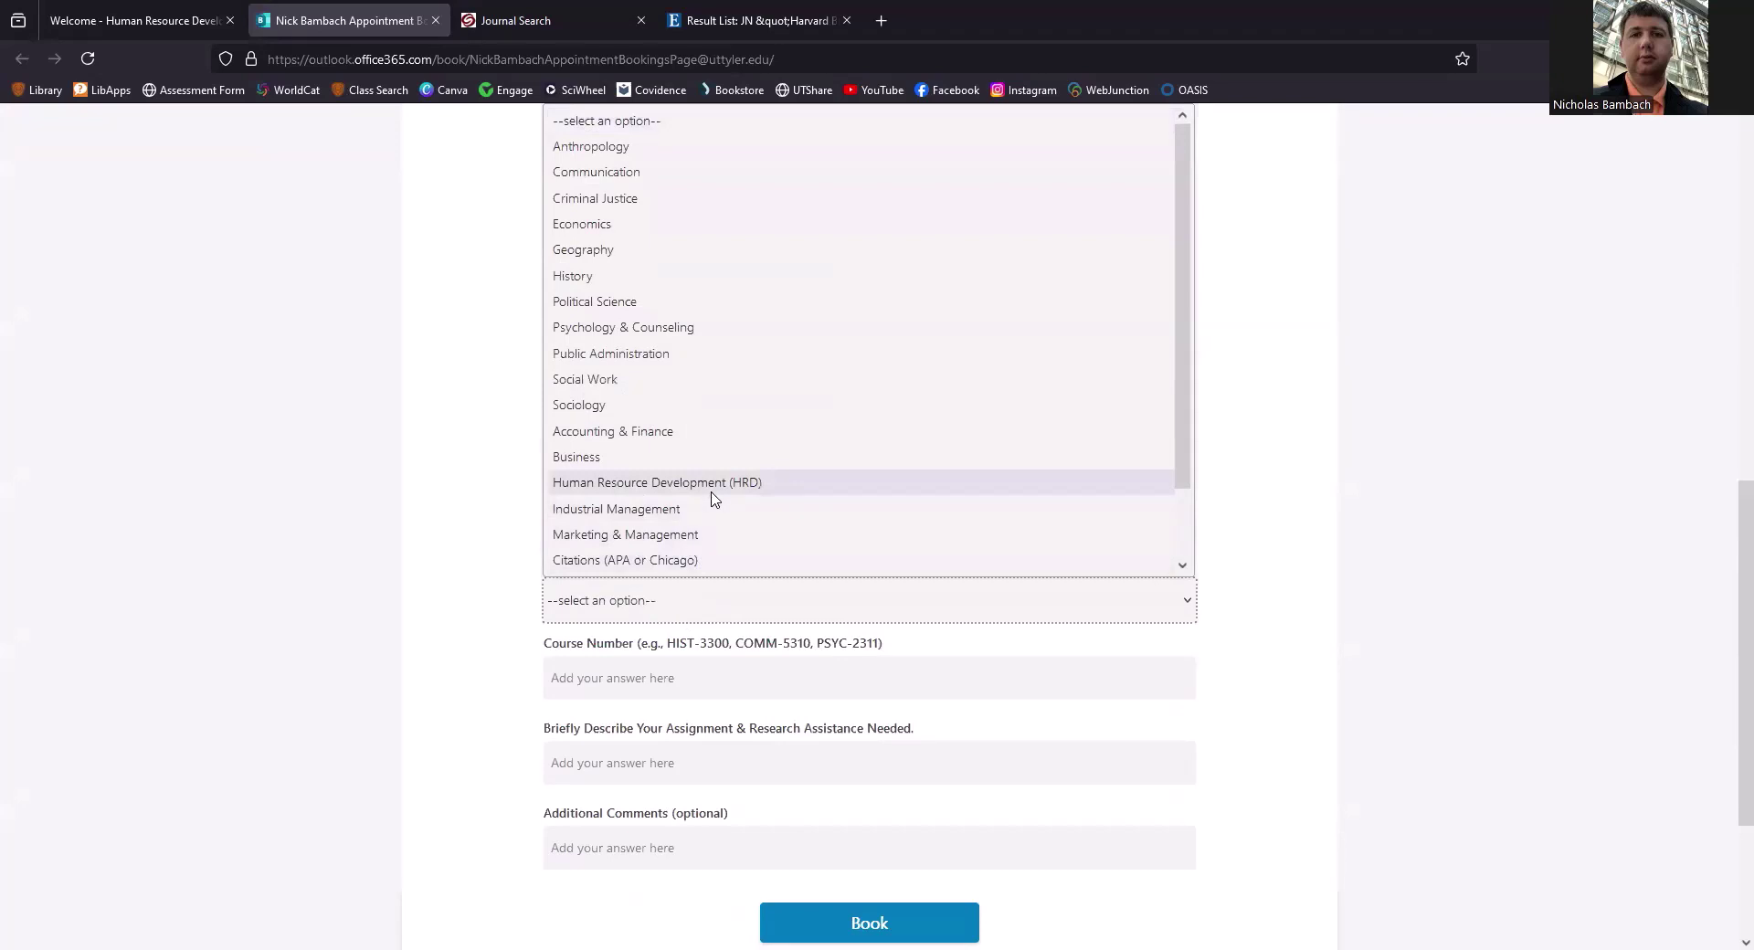
scroll(714, 499, "down", 1)
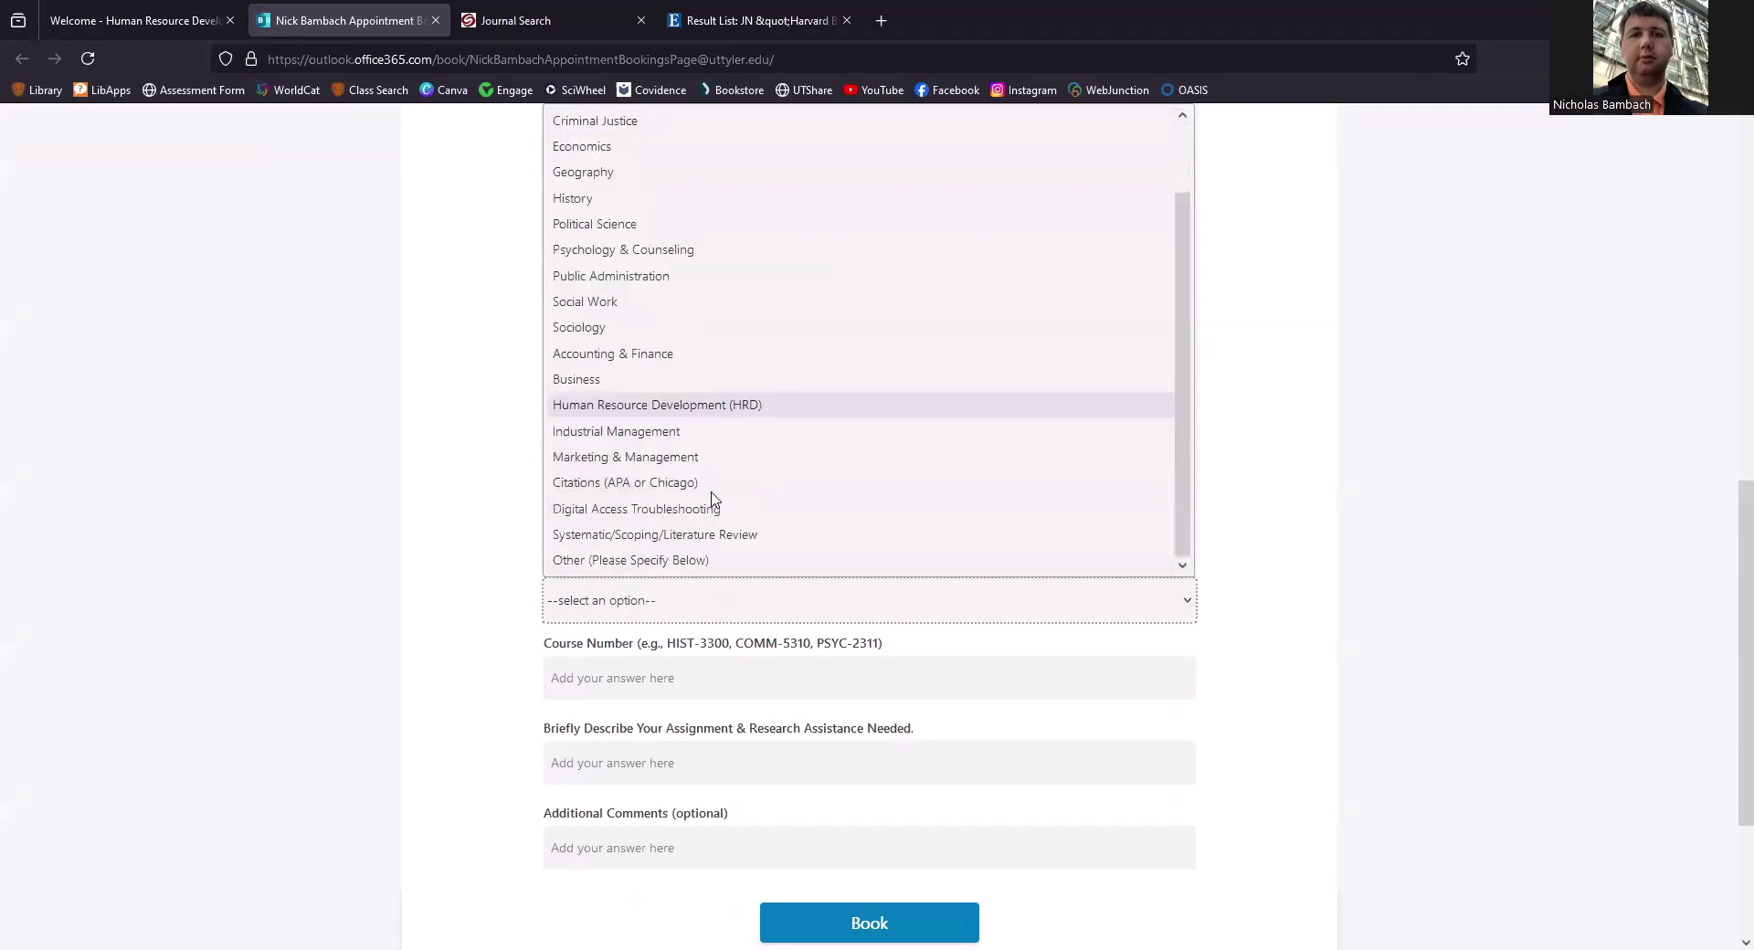
Step: Review the Course Number and assignment description fields, and close the booking page without submitting to return to the Human Resource Development guide
left_click(693, 672)
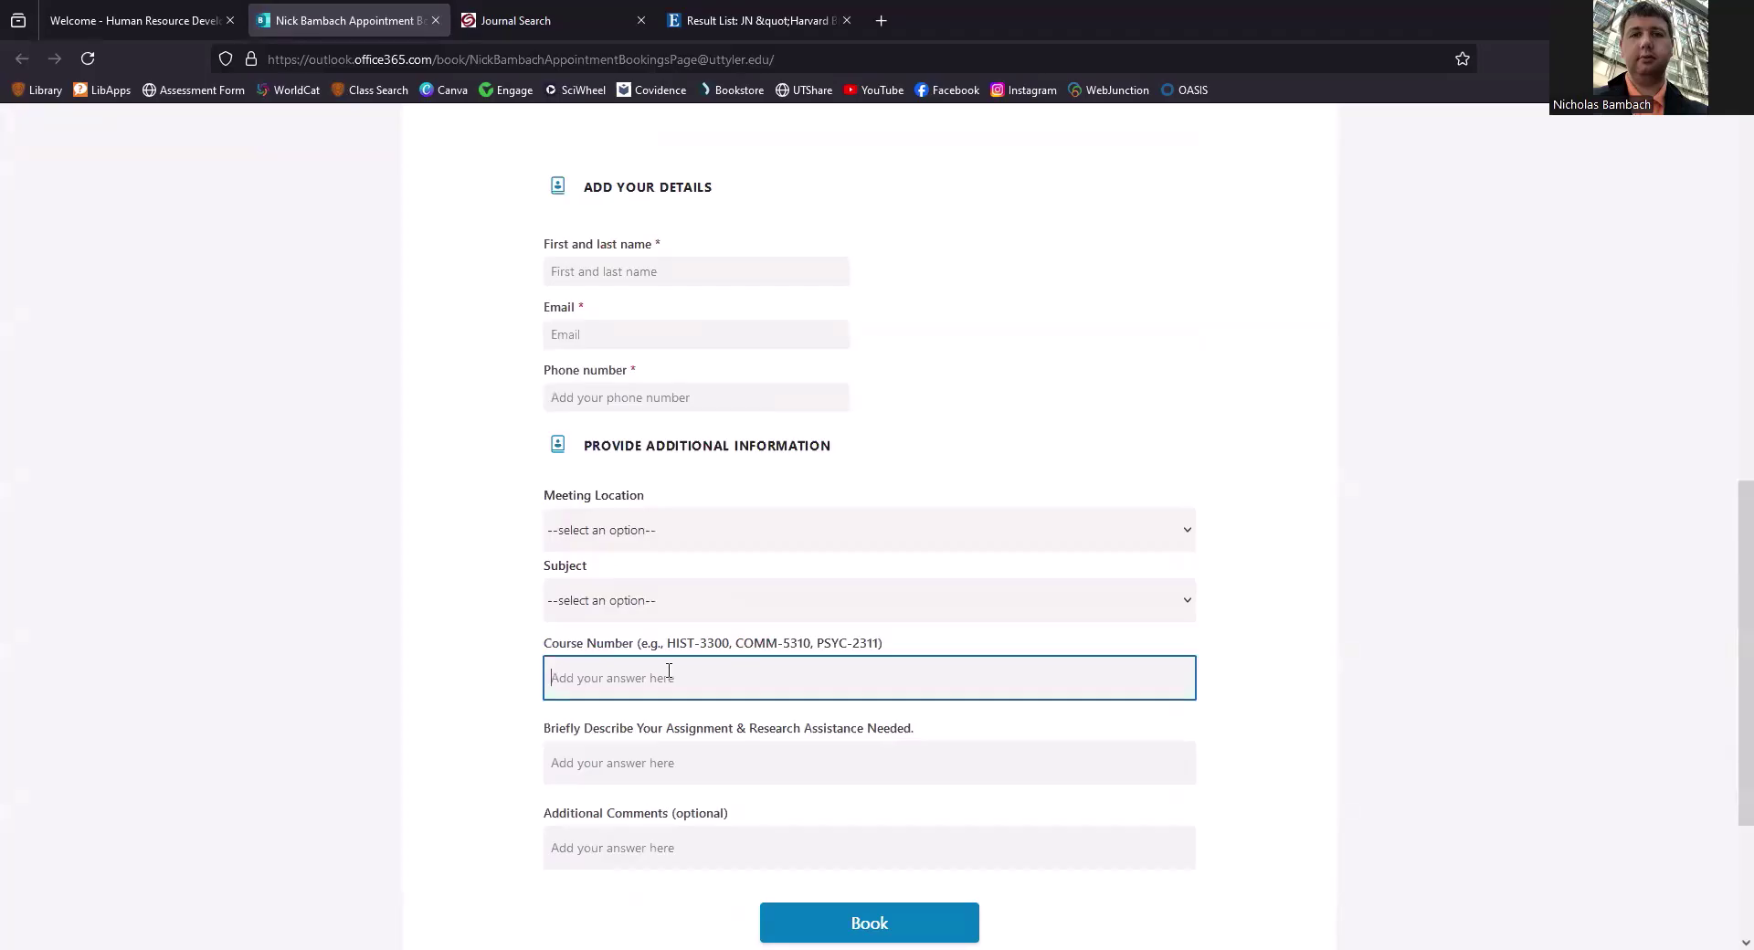
left_click(647, 762)
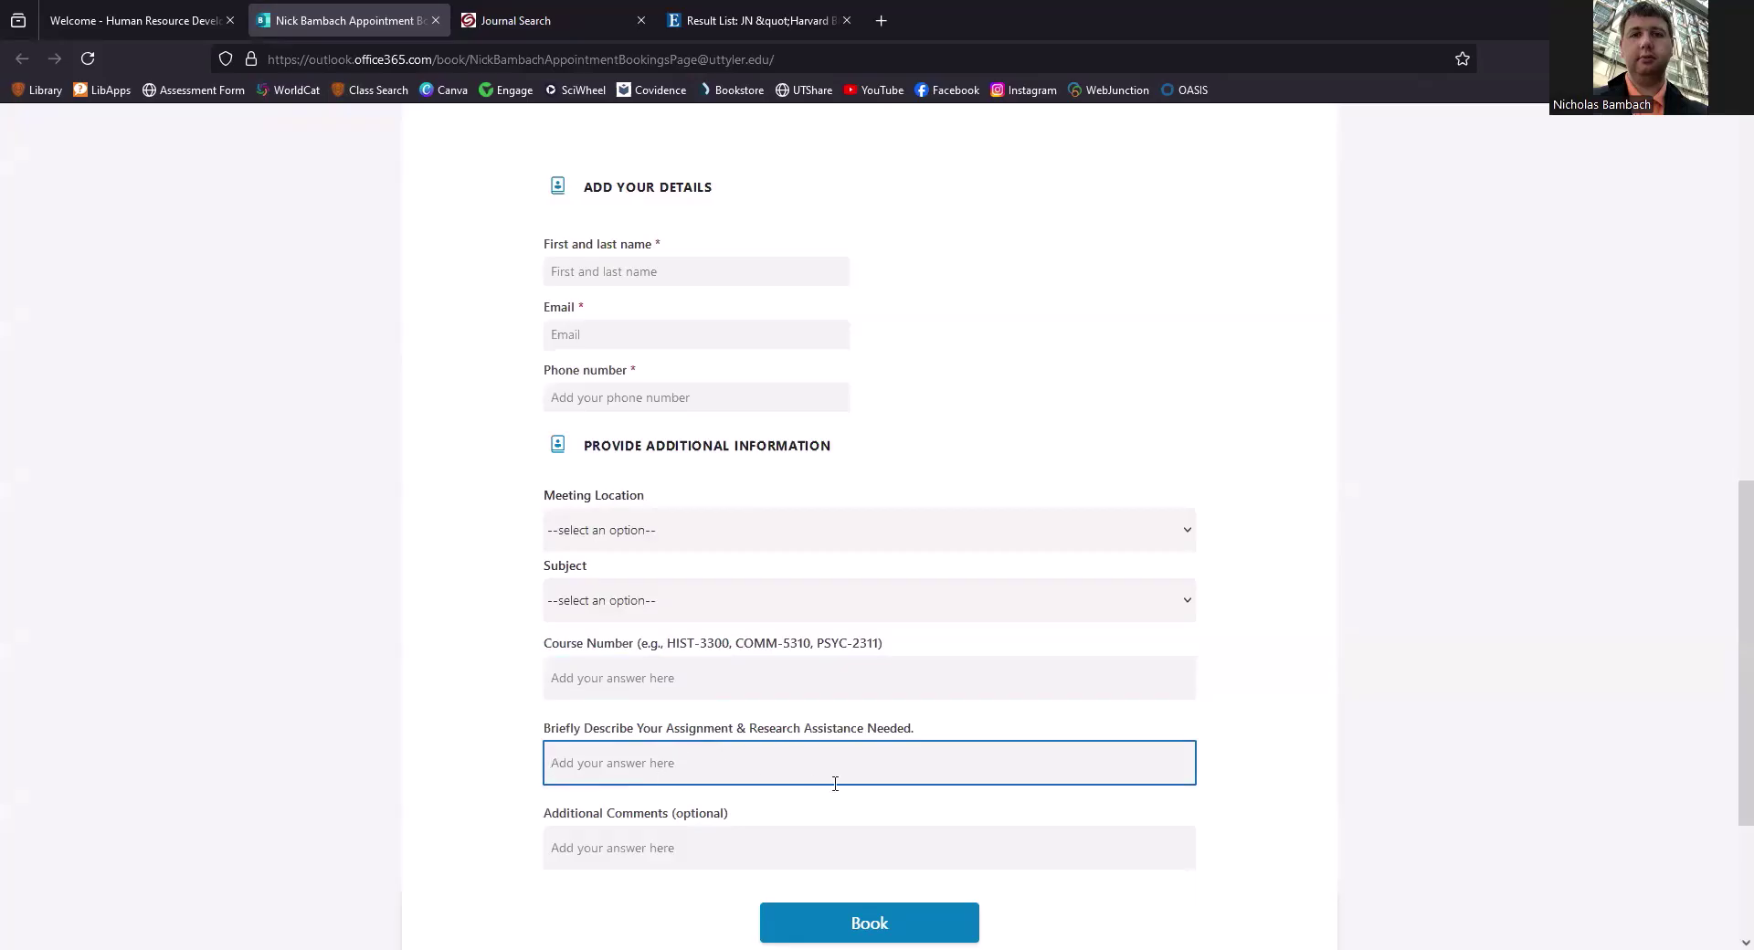
scroll(845, 782, "down", 1)
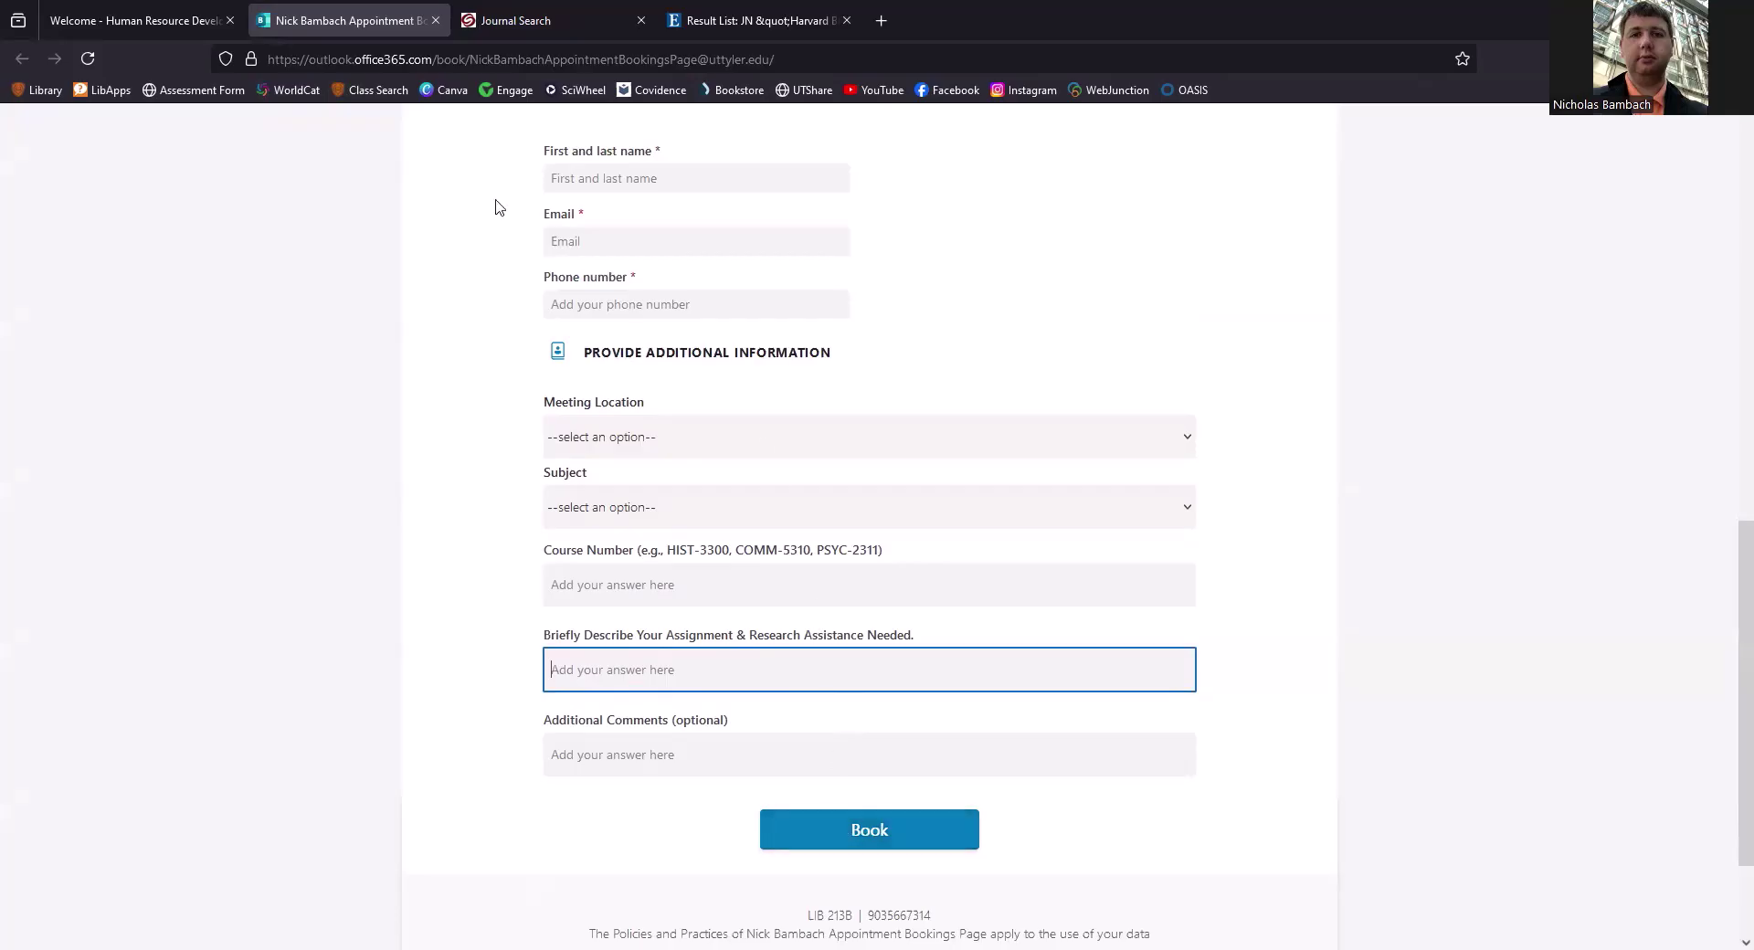
left_click(435, 20)
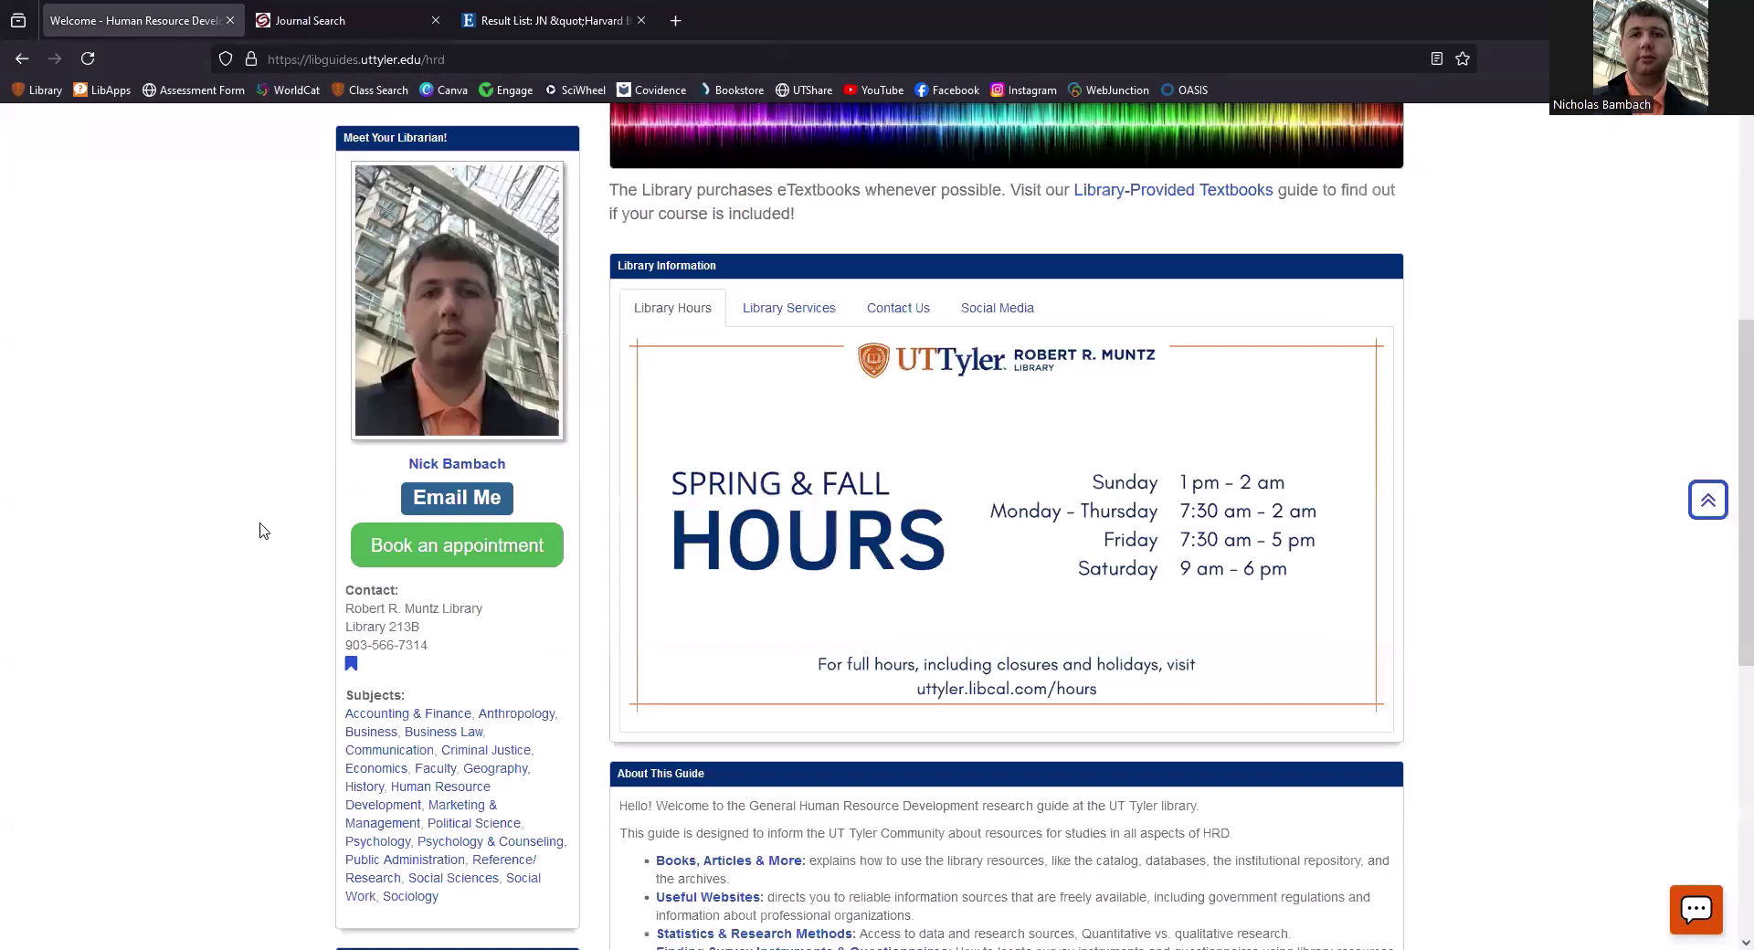